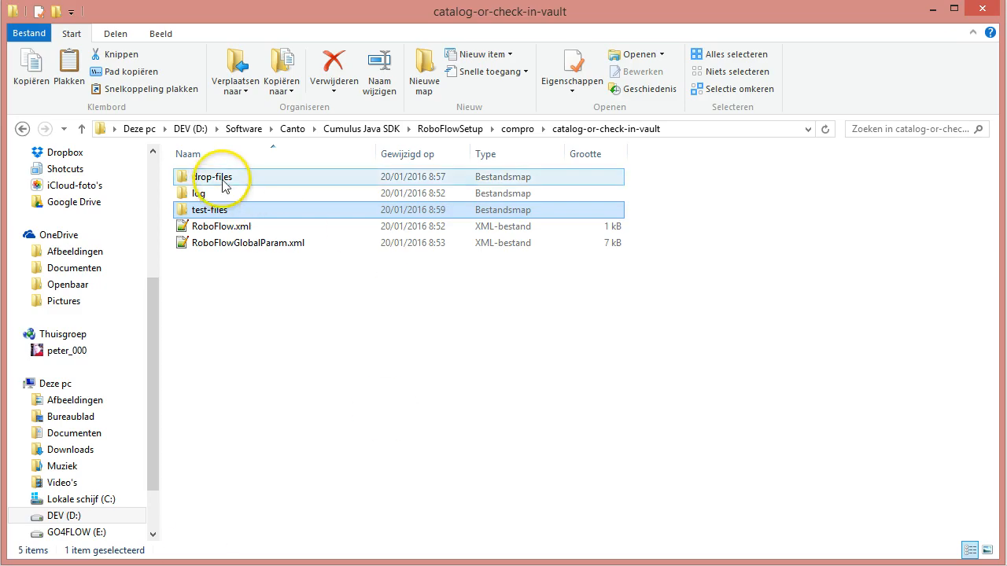
Step: Look inside the drop-files folder, then return to its parent folder catalog-or-check-in-vault
left_click(224, 183)
double_click(224, 184)
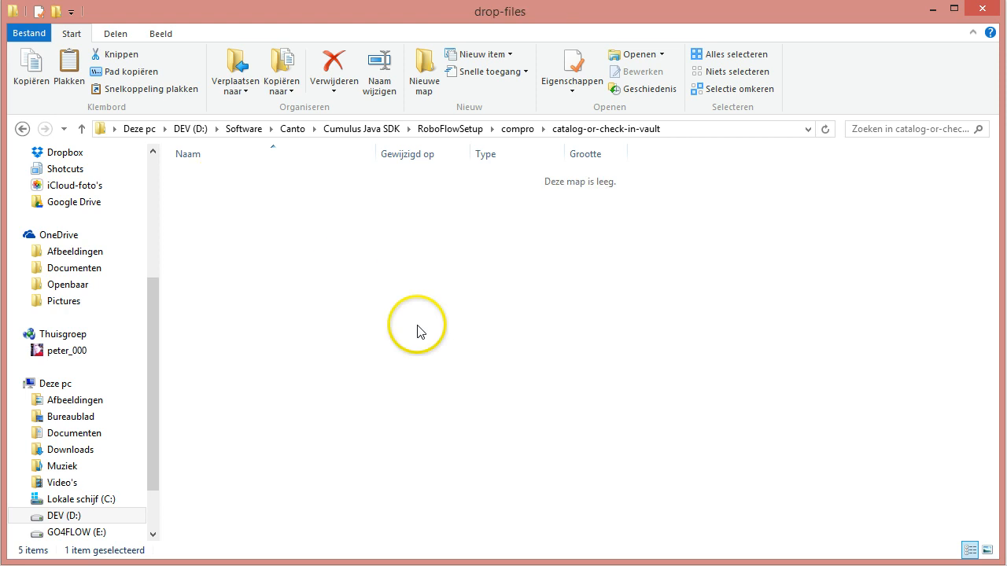
left_click(604, 130)
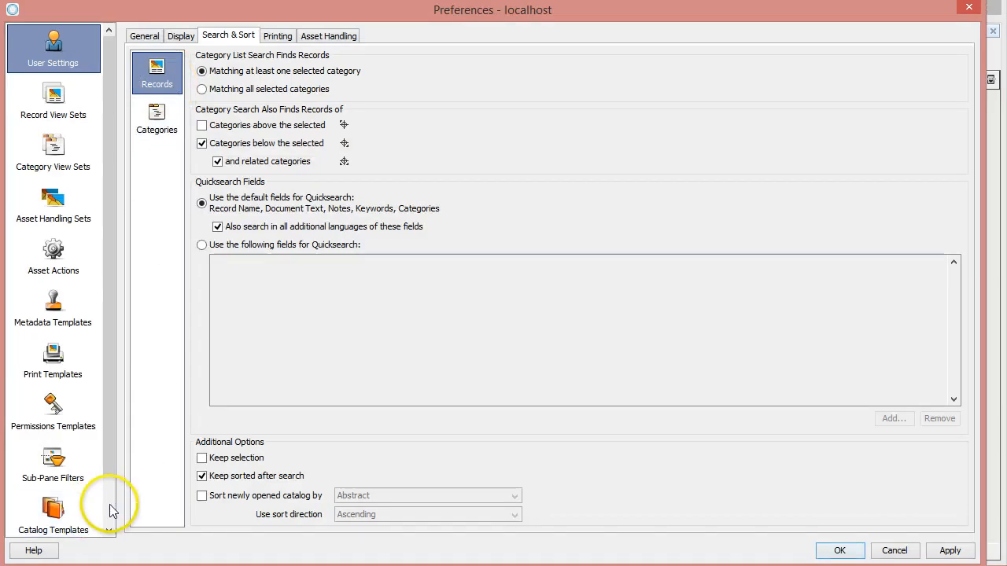
Step: Check the central asset location and its Mode options in the catalog settings of Catalog-With-Vault, keeping Always
scroll(112, 505, "down", 1)
left_click(63, 507)
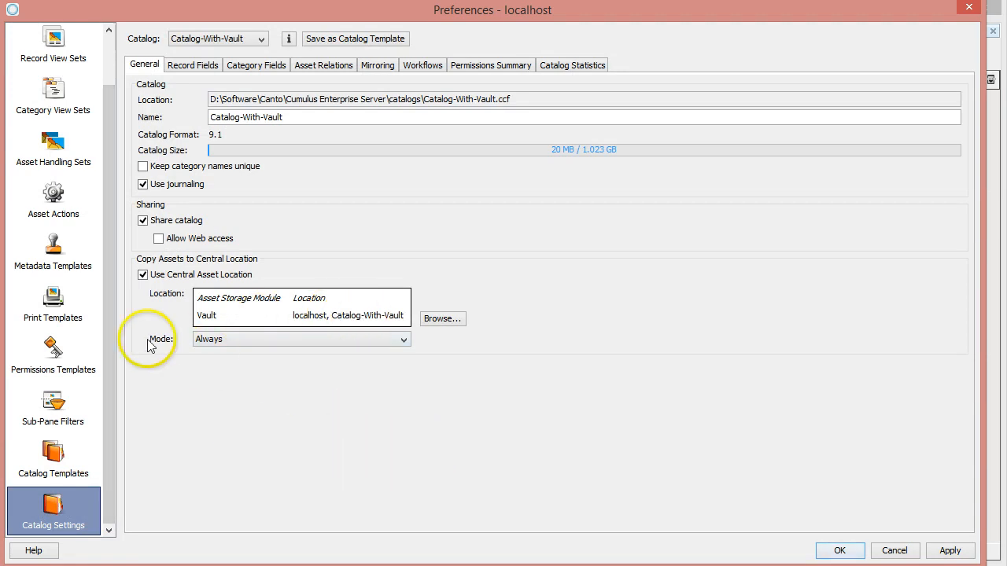
left_click(227, 343)
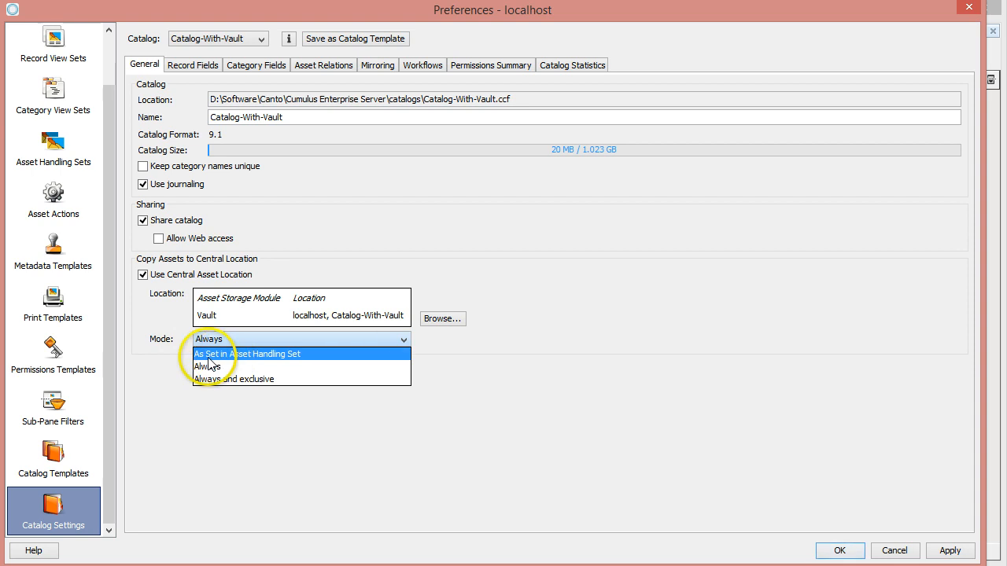
left_click(162, 377)
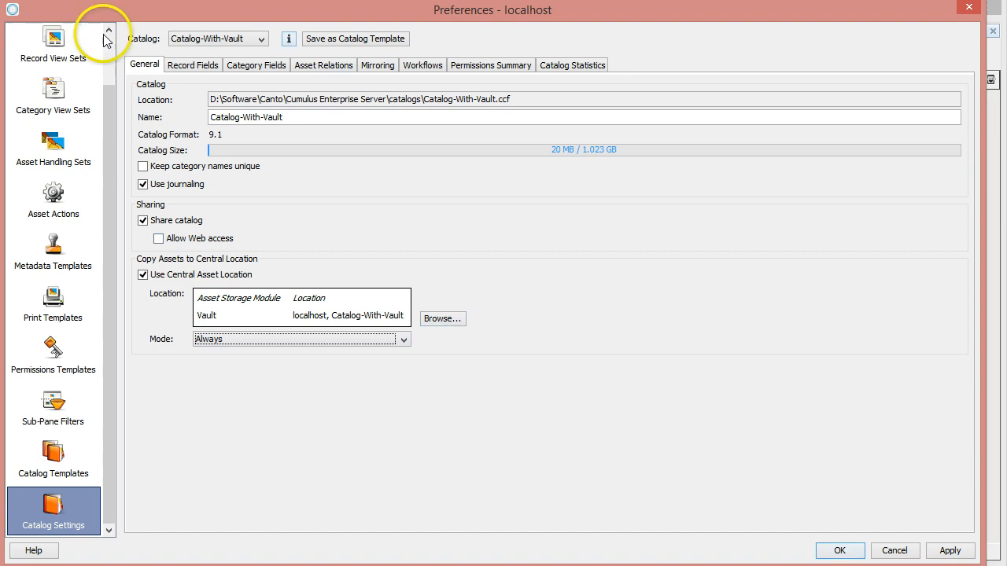
Step: Check the asset storage modules in the Standard asset handling set and close the preferences
scroll(109, 46, "up", 2)
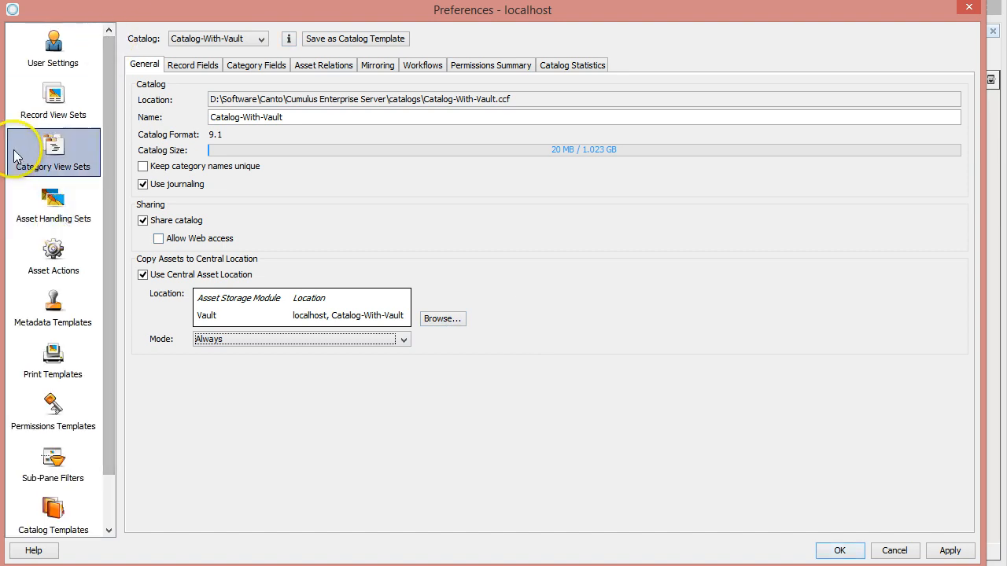
left_click(49, 203)
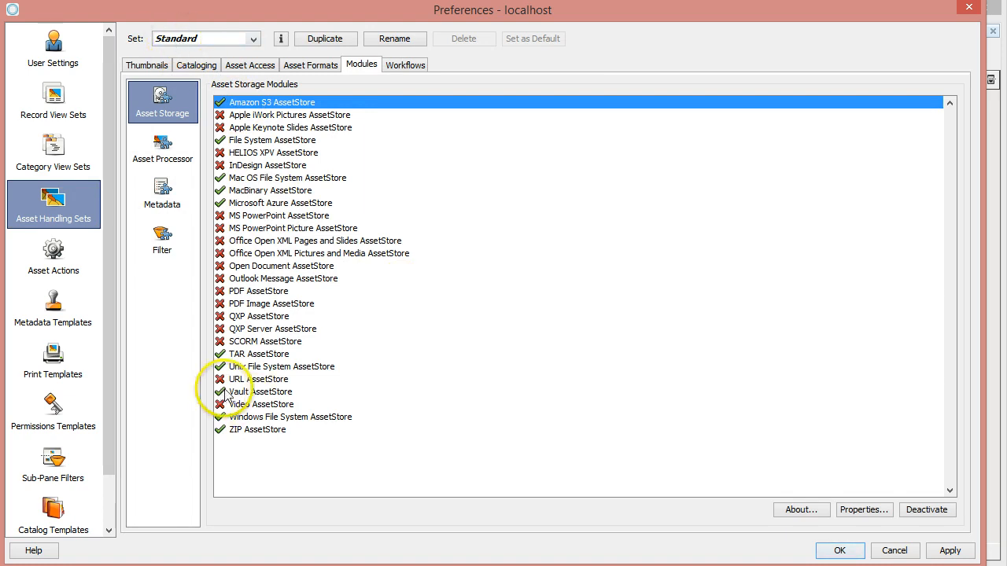
left_click(838, 550)
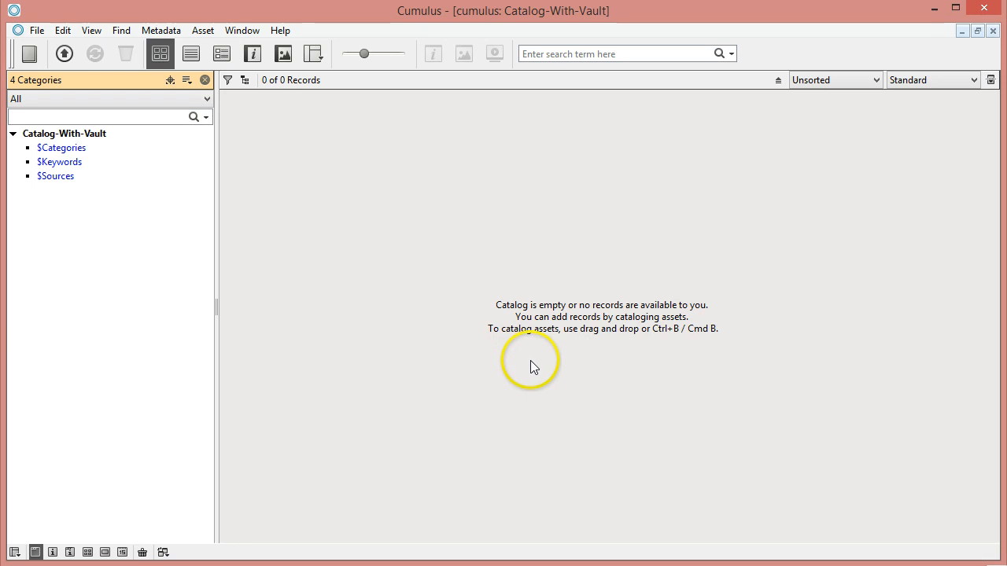
Step: Add the PNG file 20151105-Boston-Uni-task-schedule failed.png to Catalog-With-Vault using the Standard asset handling set
left_click_drag(304, 2, 320, 225)
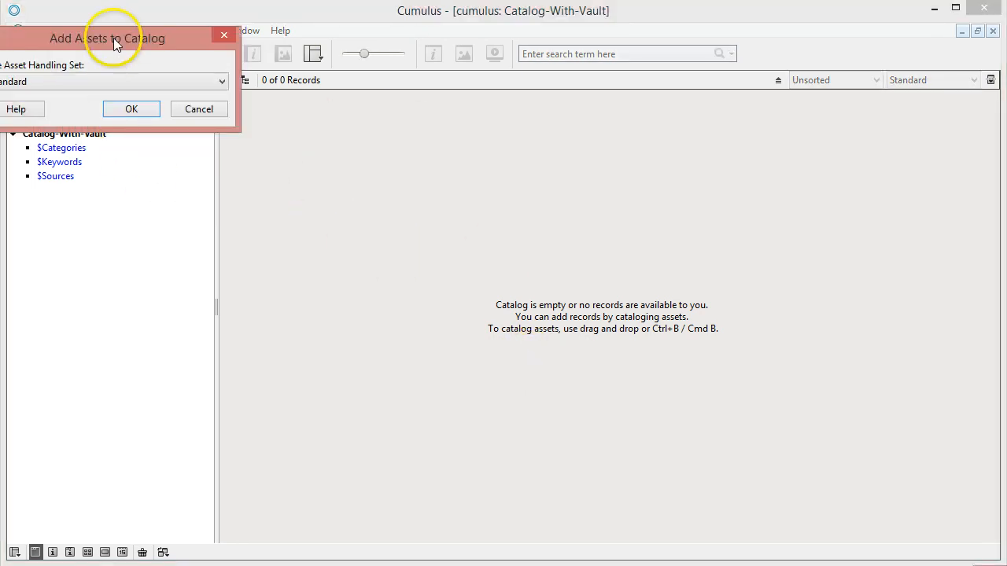
left_click_drag(113, 38, 183, 72)
left_click(195, 144)
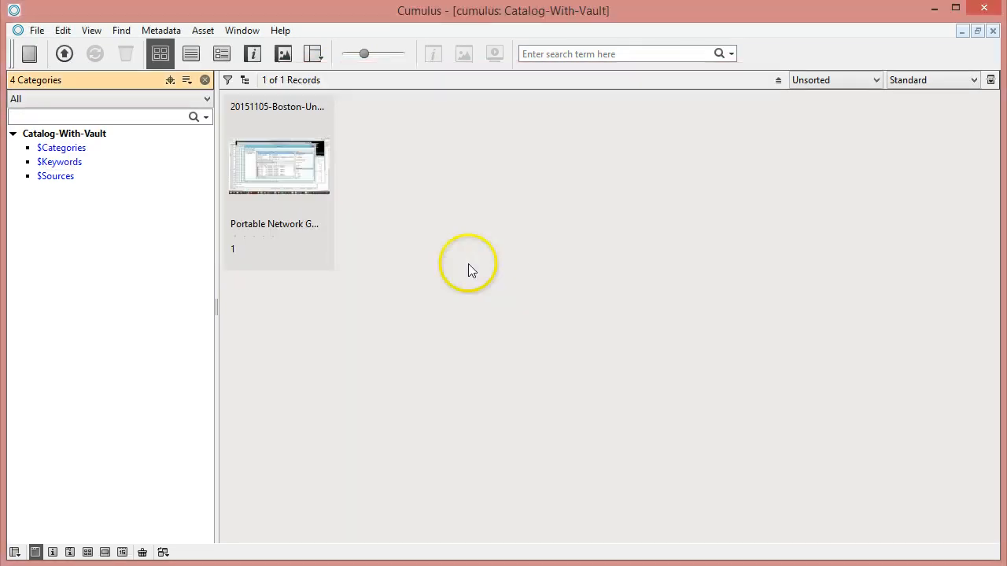
Step: Inspect the Vault asset reference in the new PNG record's information and close it
right_click(275, 186)
left_click(313, 189)
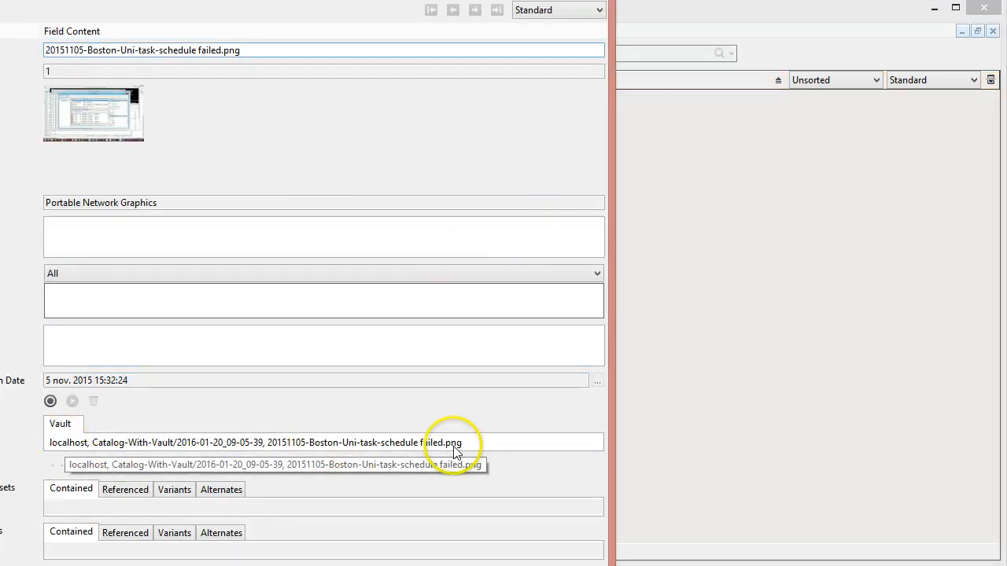
left_click(592, 0)
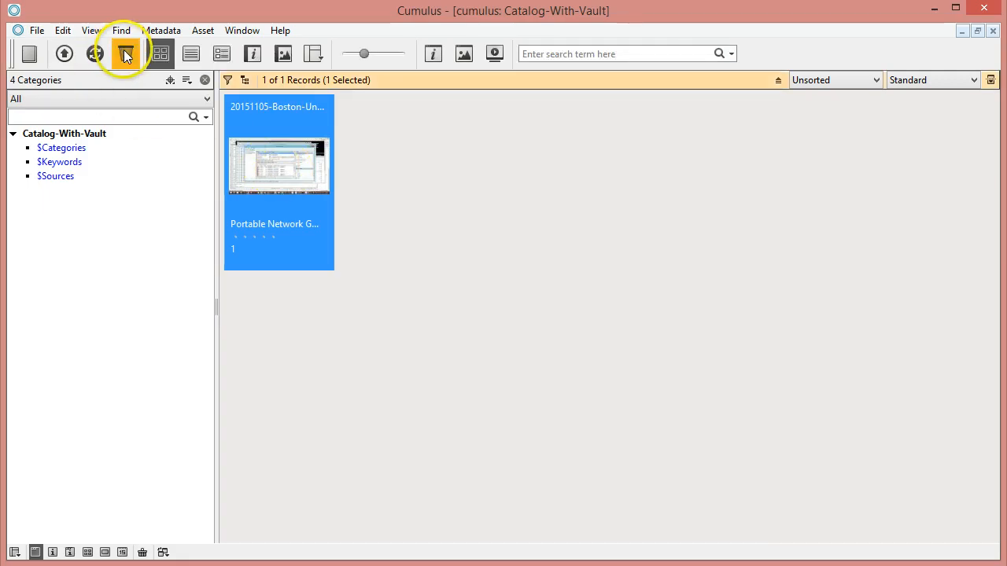
Step: Delete the PNG record together with its asset from Catalog-With-Vault
left_click(125, 55)
left_click(124, 134)
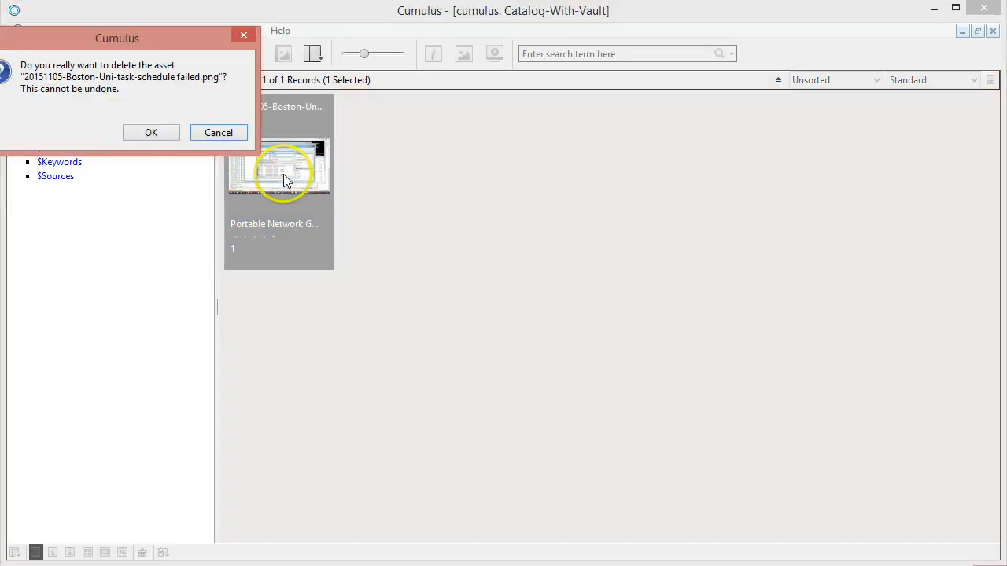
left_click(150, 131)
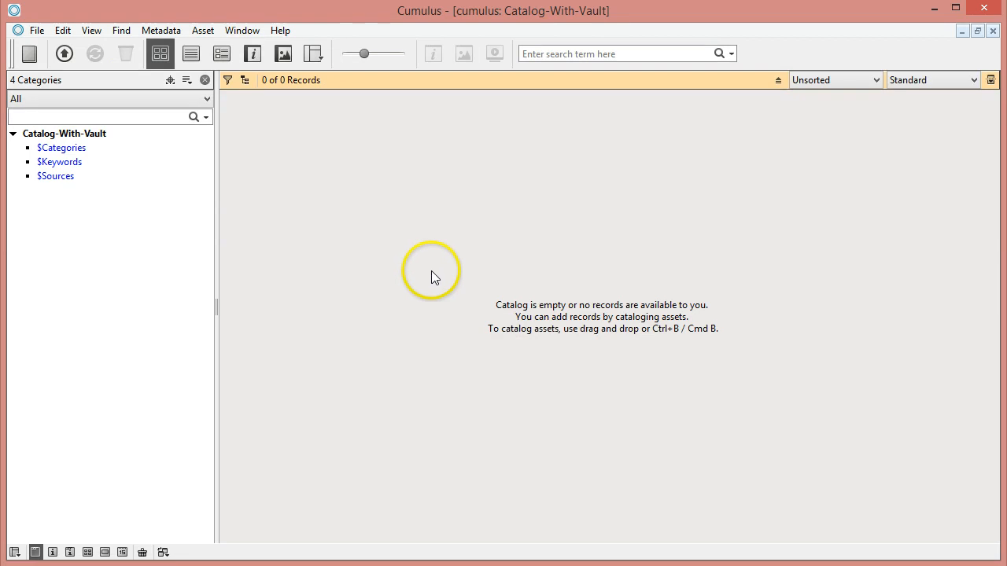
Step: Switch to the Cumulus Server Console in the browser and start a RoboFlow workflow named hotfolder-catalog-or-check-into-vault
left_click(78, 565)
left_click(173, 541)
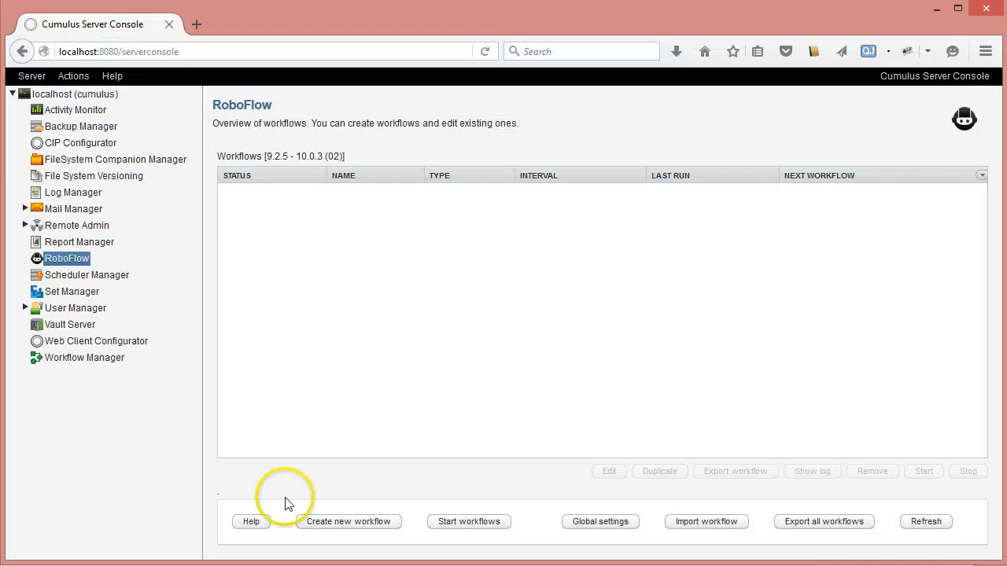
left_click(353, 526)
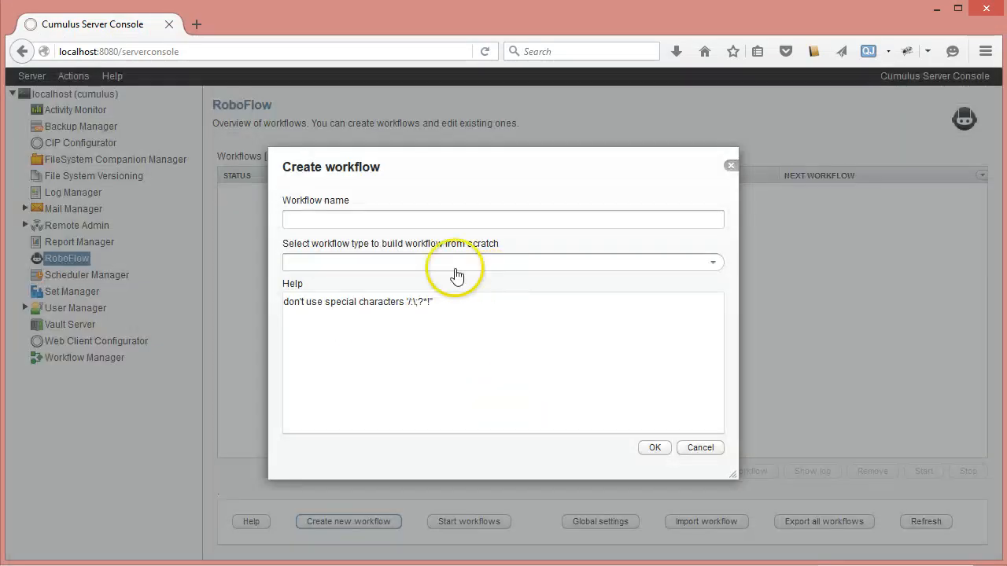
left_click(386, 225)
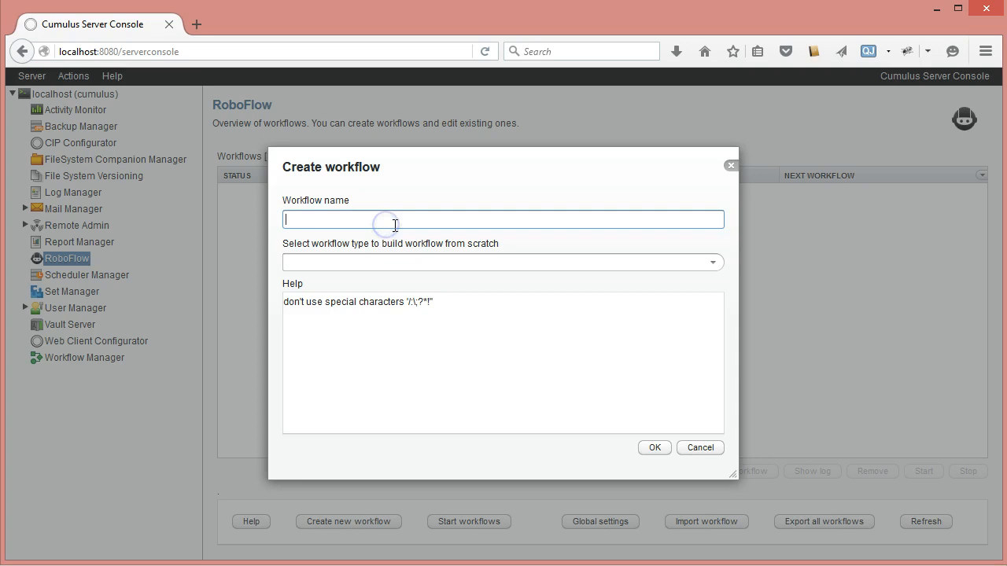
type("hot")
type("fo")
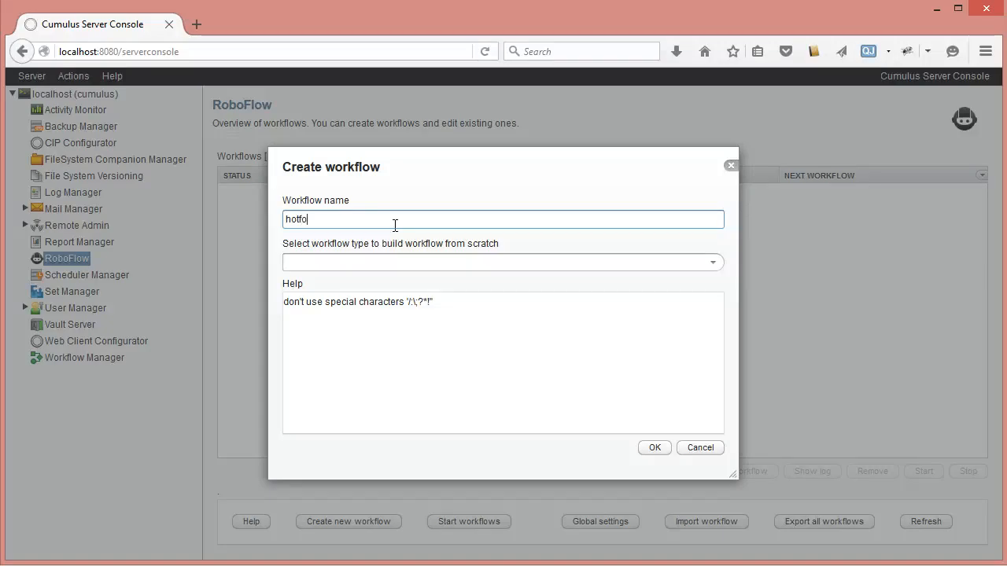
type("lder-catalog-or-check-int")
type("og-or-check-into")
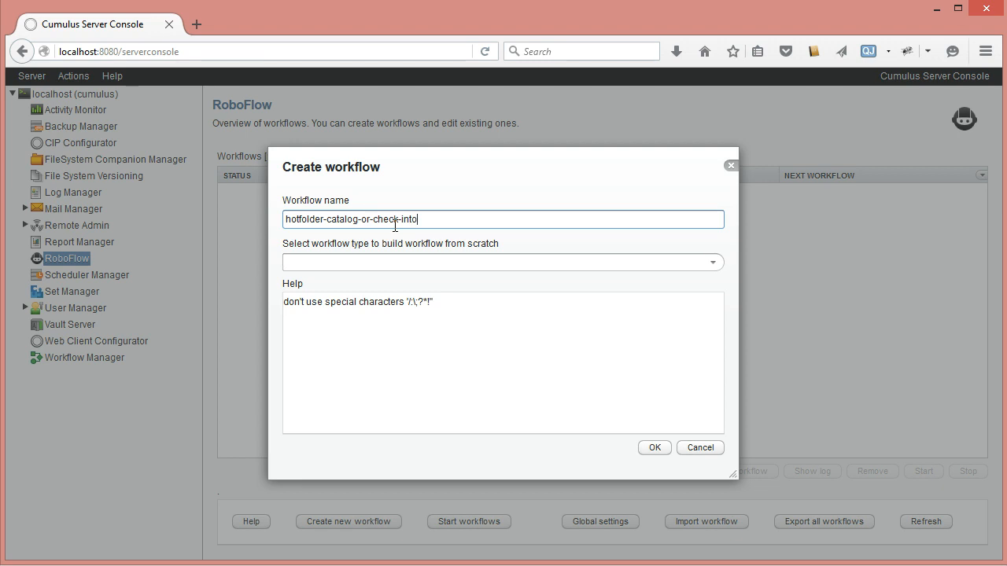
type("-vault")
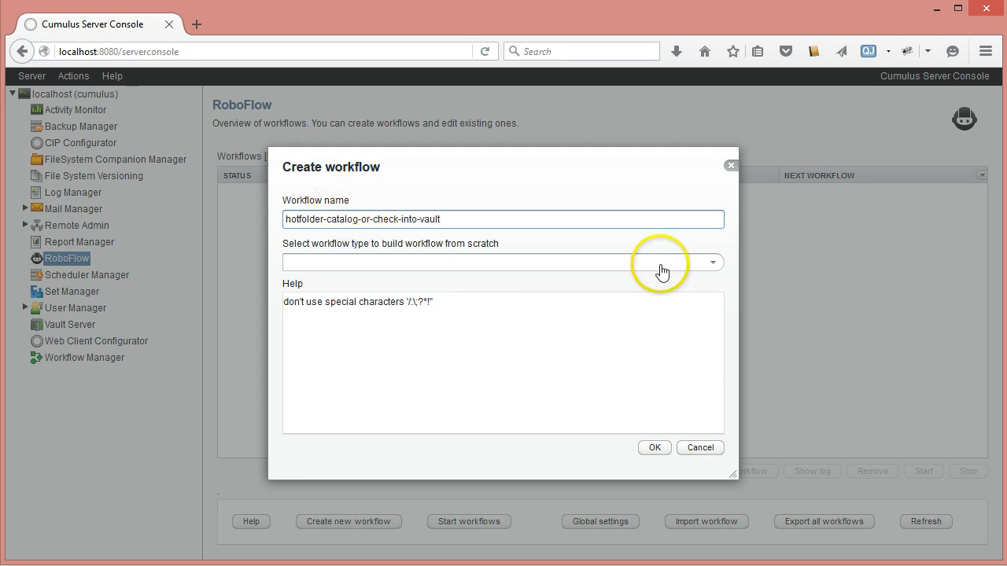
Step: Set the workflow type to "Process newly dropped files in hot folder" and create the workflow
left_click(712, 263)
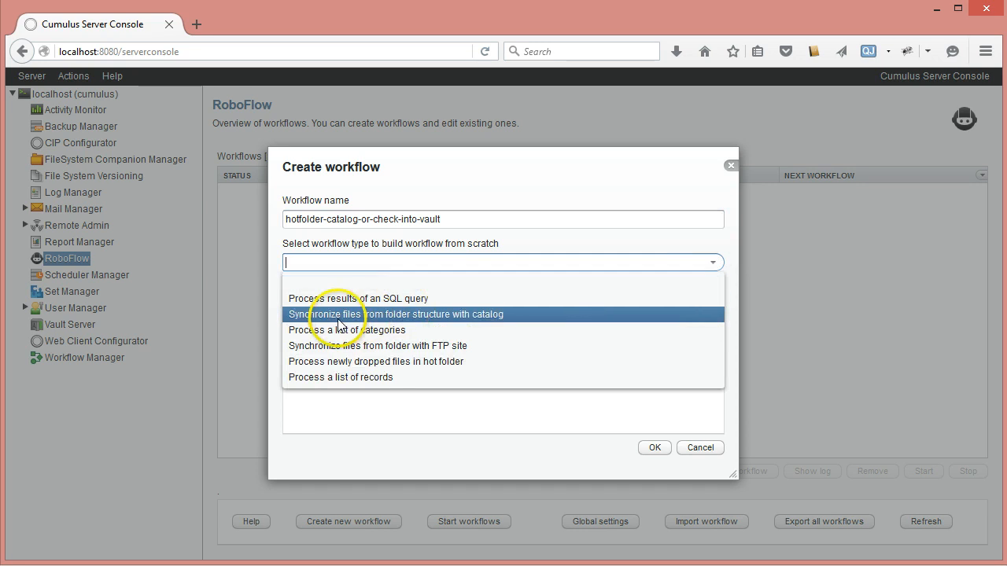
left_click(334, 362)
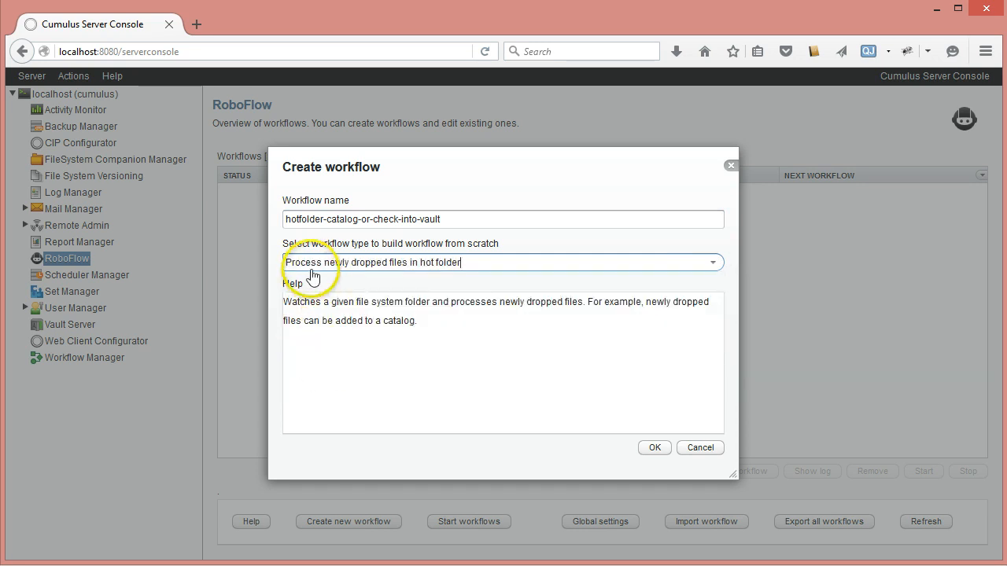
left_click(655, 448)
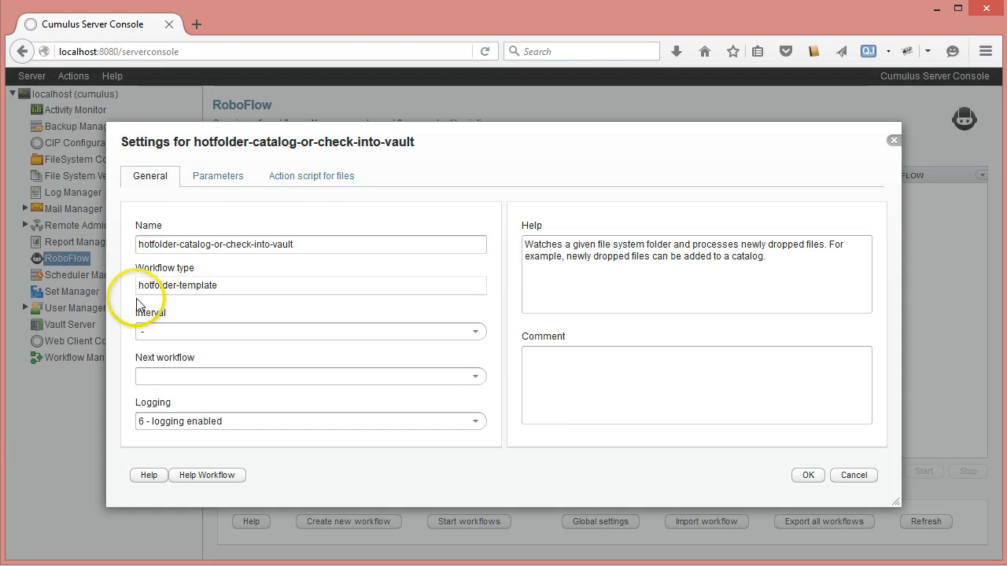
Step: Set the workflow's interval to -2, run on demand
left_click(477, 335)
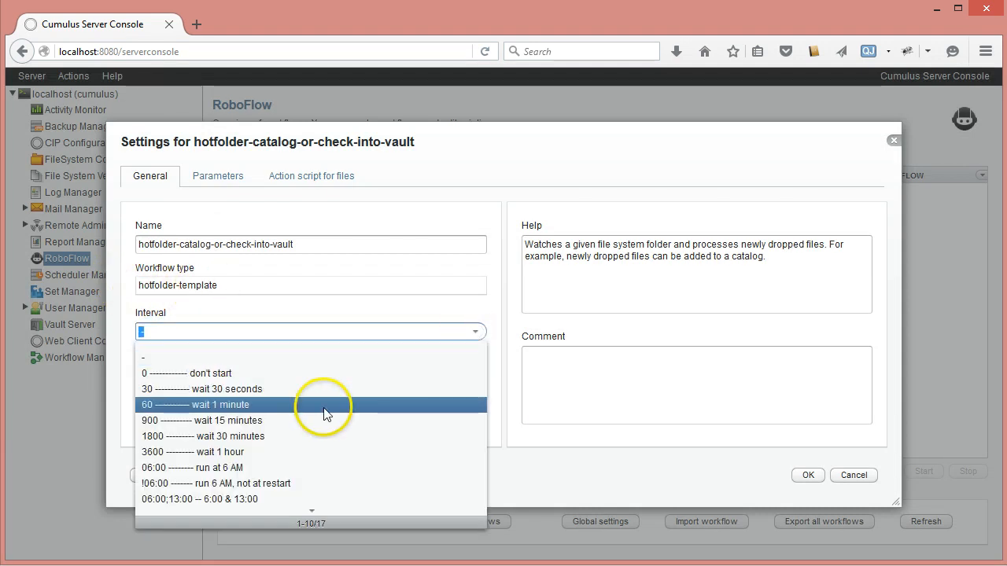
scroll(323, 411, "down", 3)
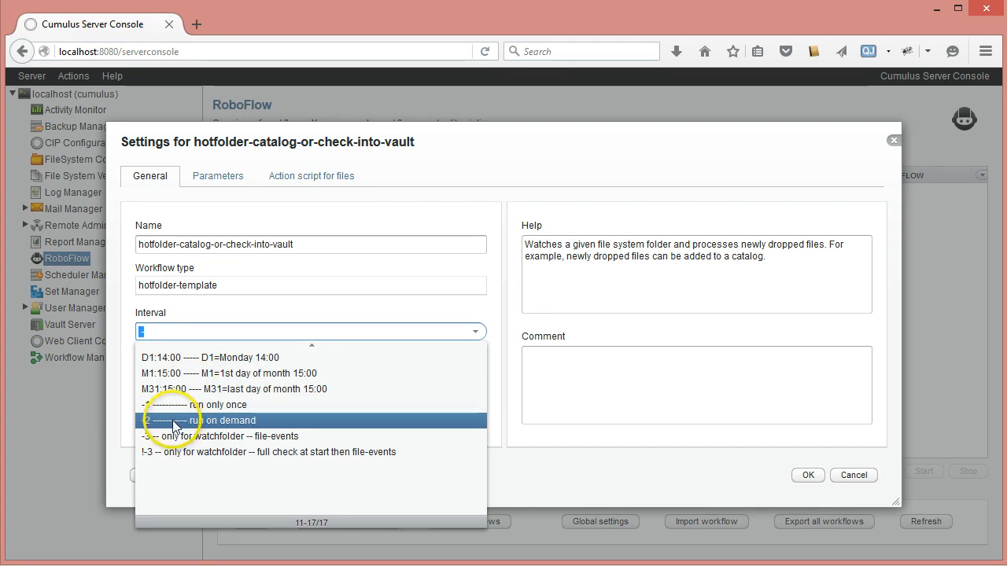
scroll(174, 425, "up", 3)
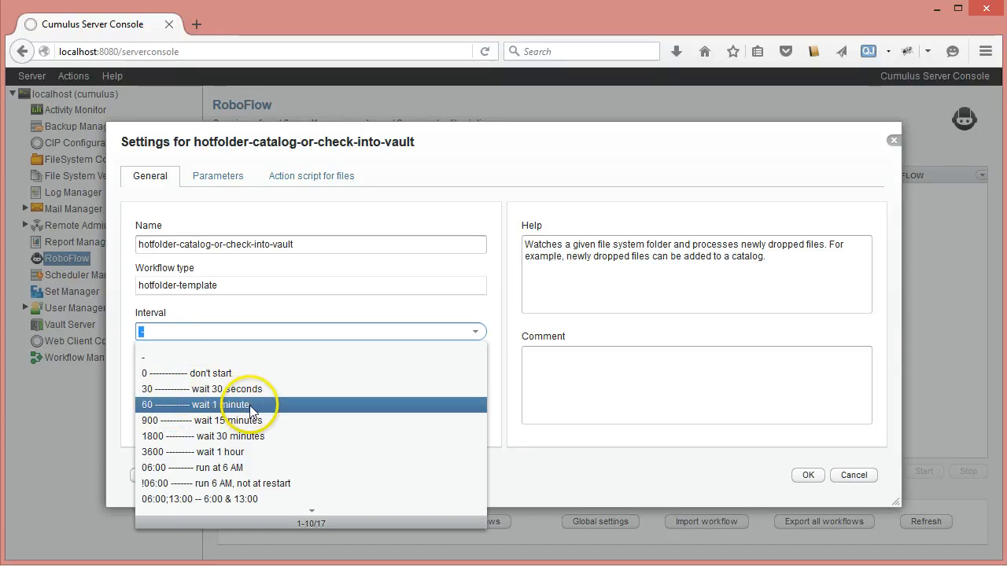
scroll(196, 417, "down", 3)
left_click(194, 421)
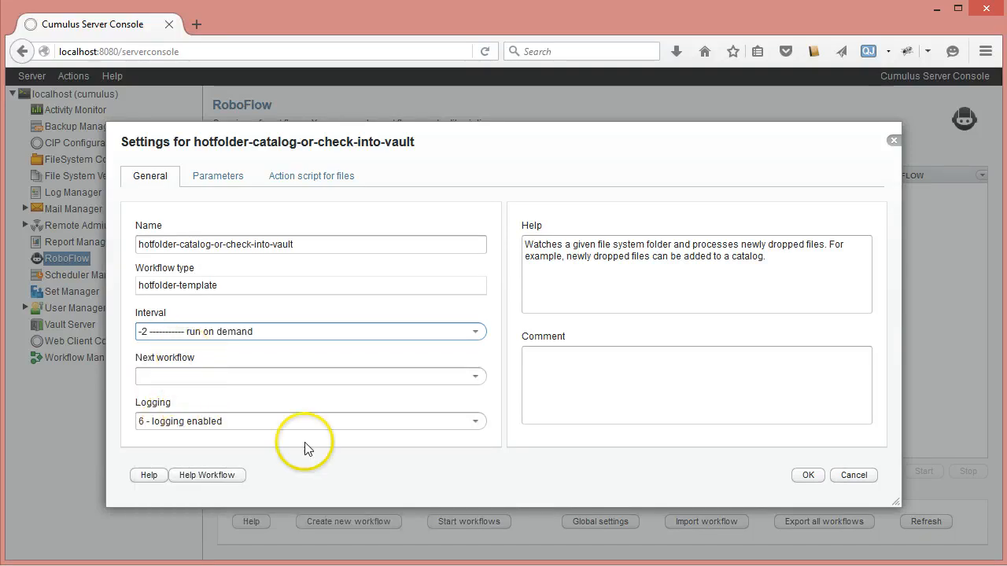
Step: Set the workflow's Hot folder parameter to the drop-files folder inside catalog-or-check-in-vault
left_click(232, 178)
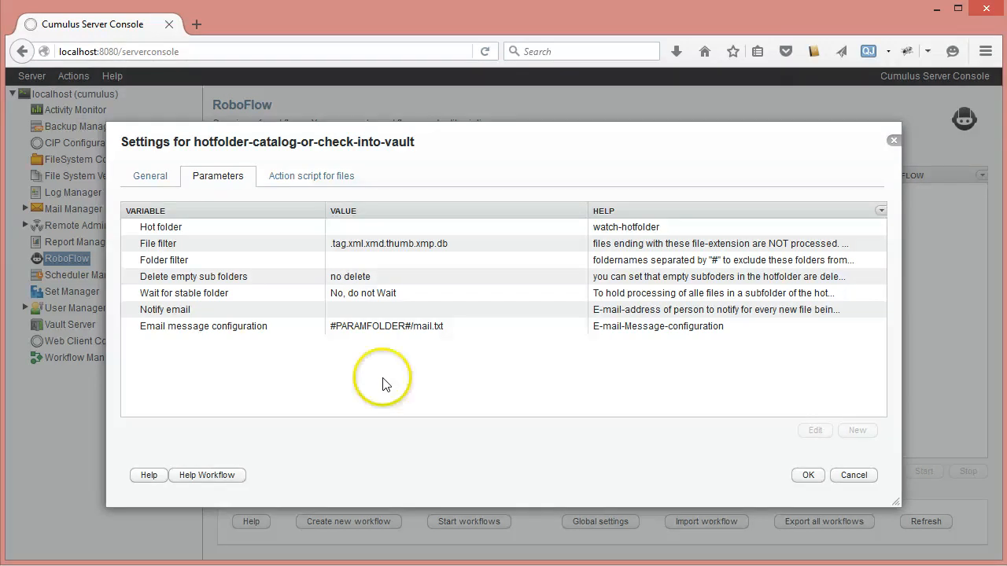
left_click(385, 229)
double_click(385, 232)
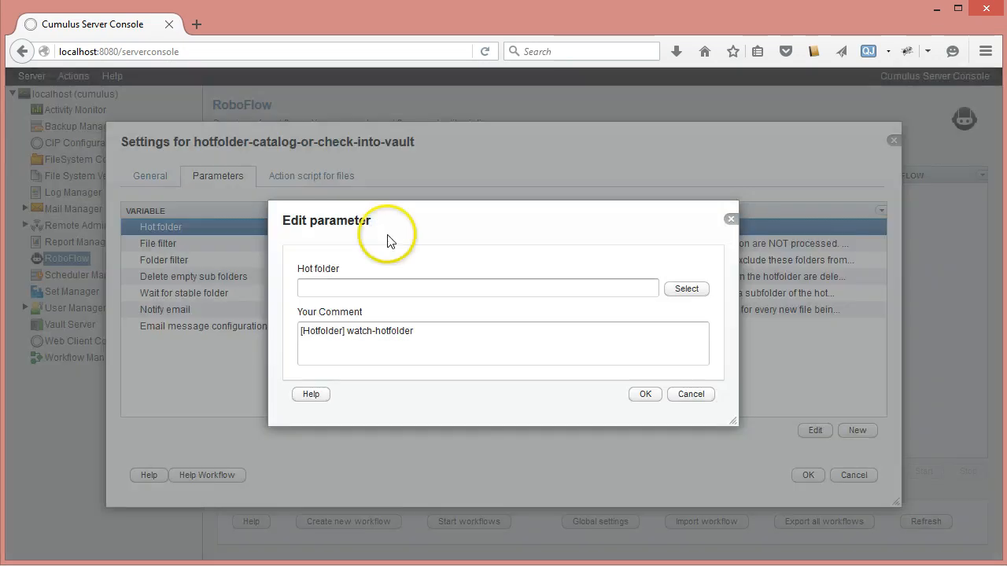
left_click(697, 288)
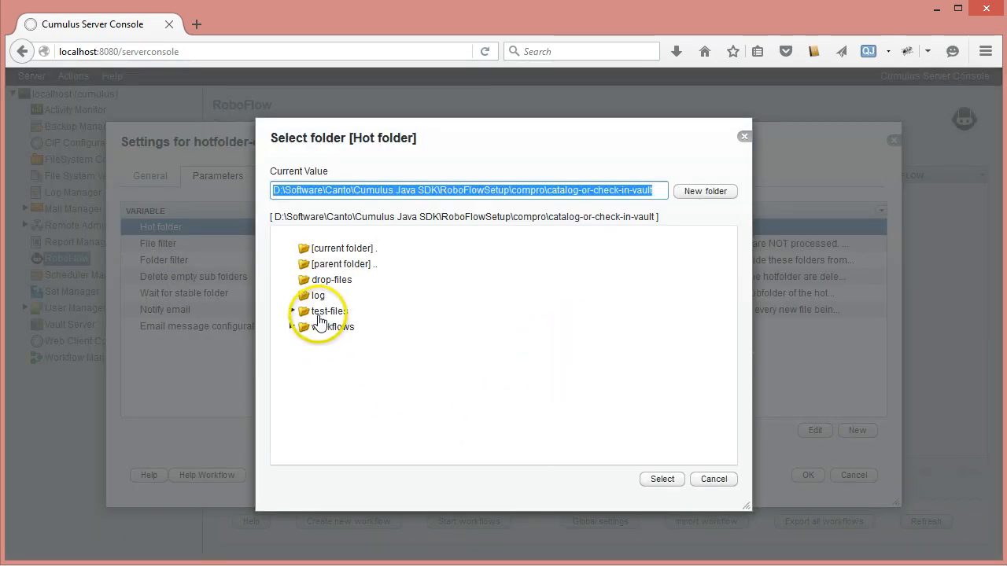
left_click(323, 279)
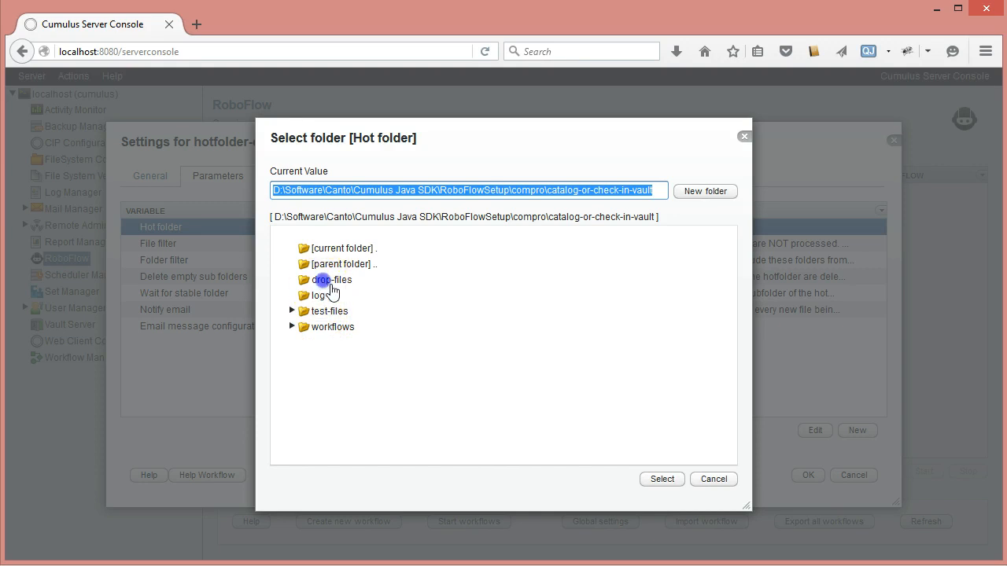
left_click(656, 483)
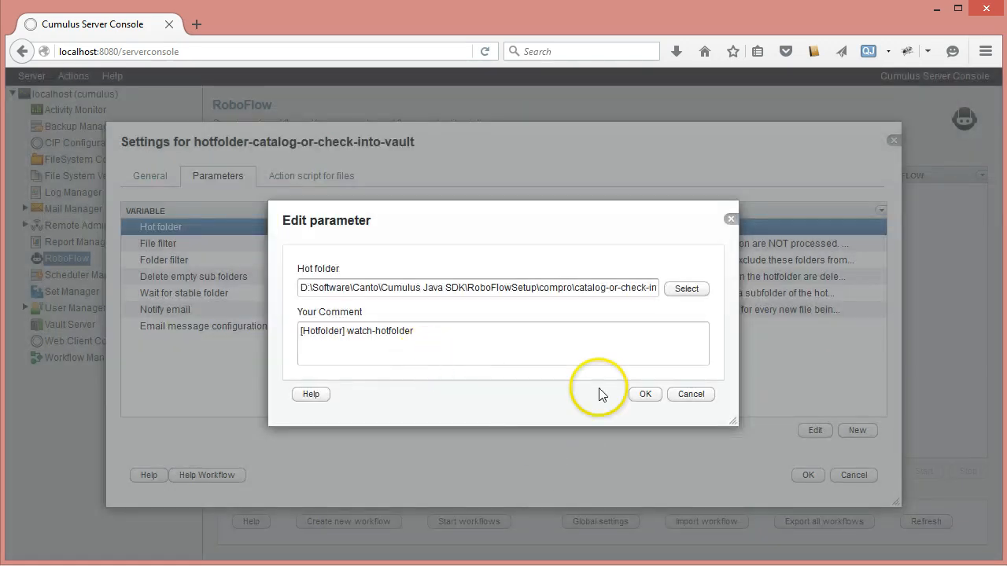
left_click(638, 390)
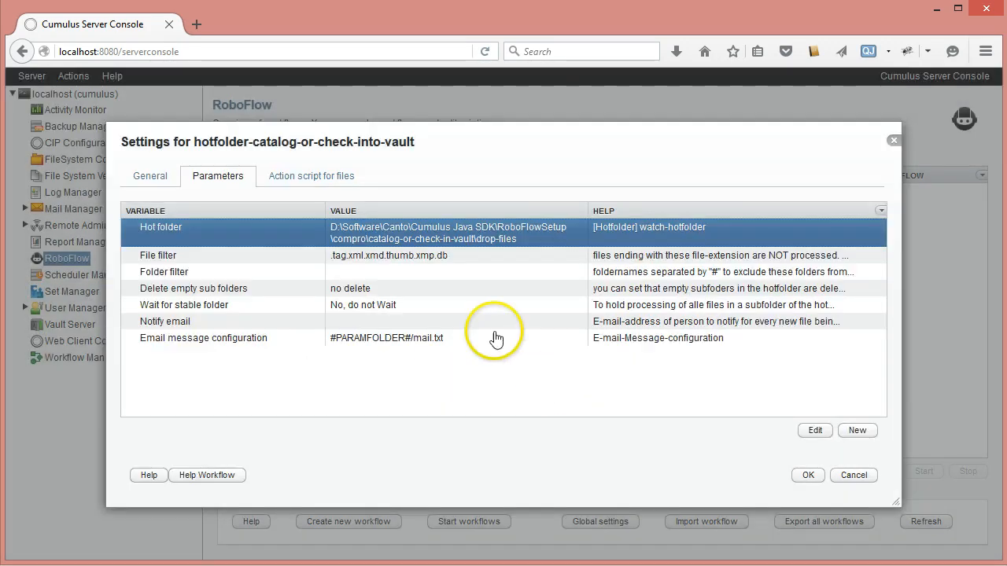
Step: Review the workflow's File filter and Notify email parameters
left_click(401, 256)
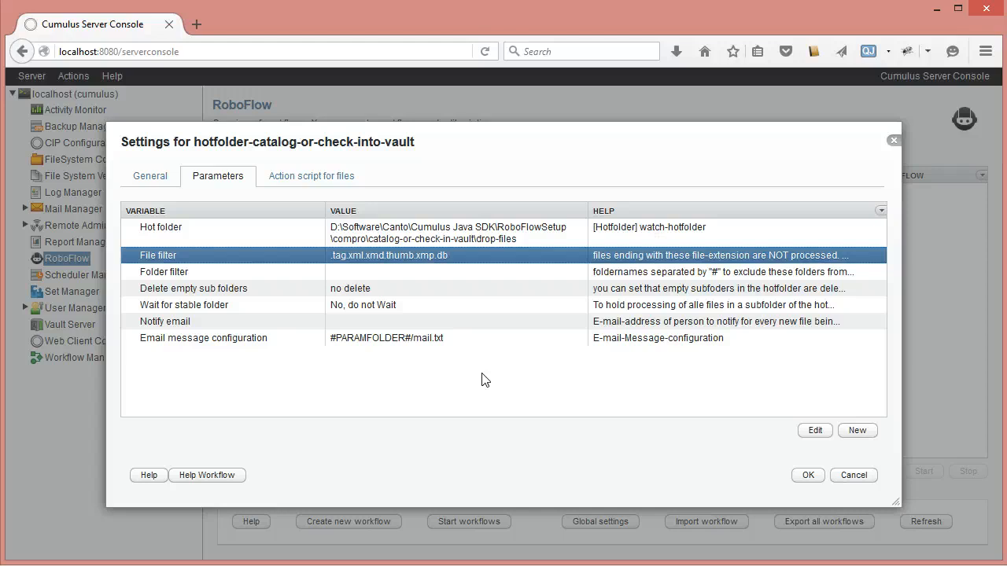
left_click(353, 324)
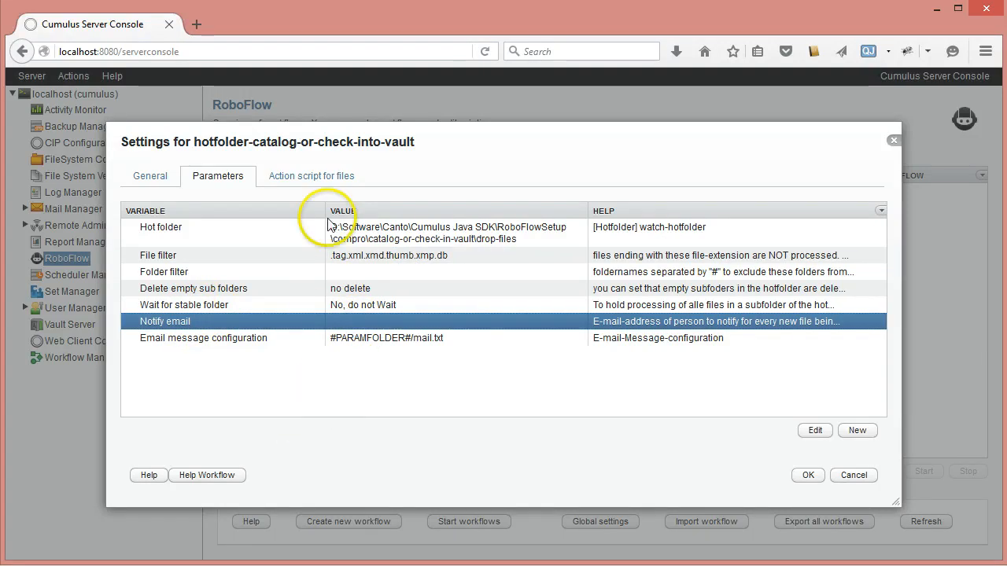
Step: Add an open-catalog action from the cumulus-catalog category to the workflow's action script for files
left_click(328, 177)
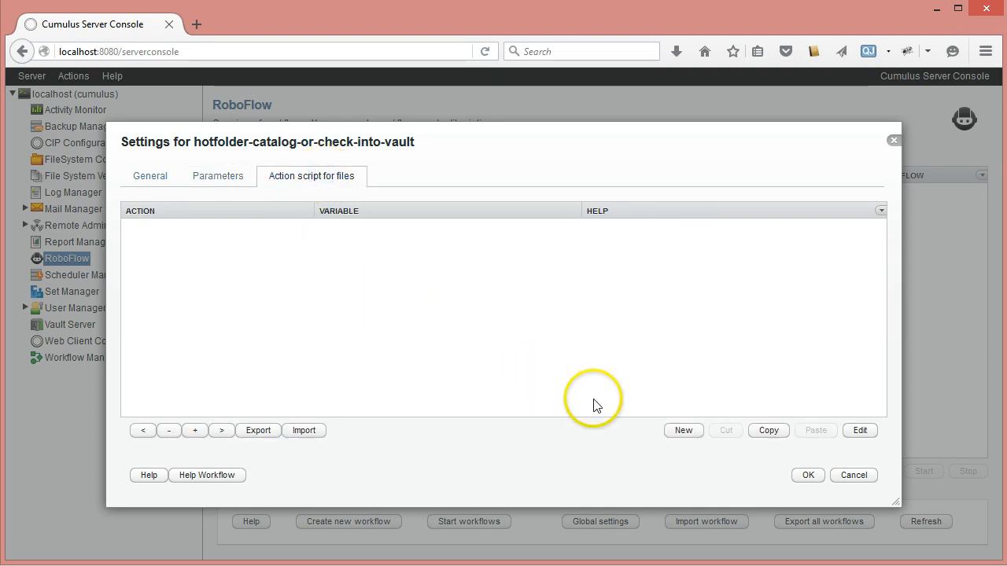
left_click(696, 433)
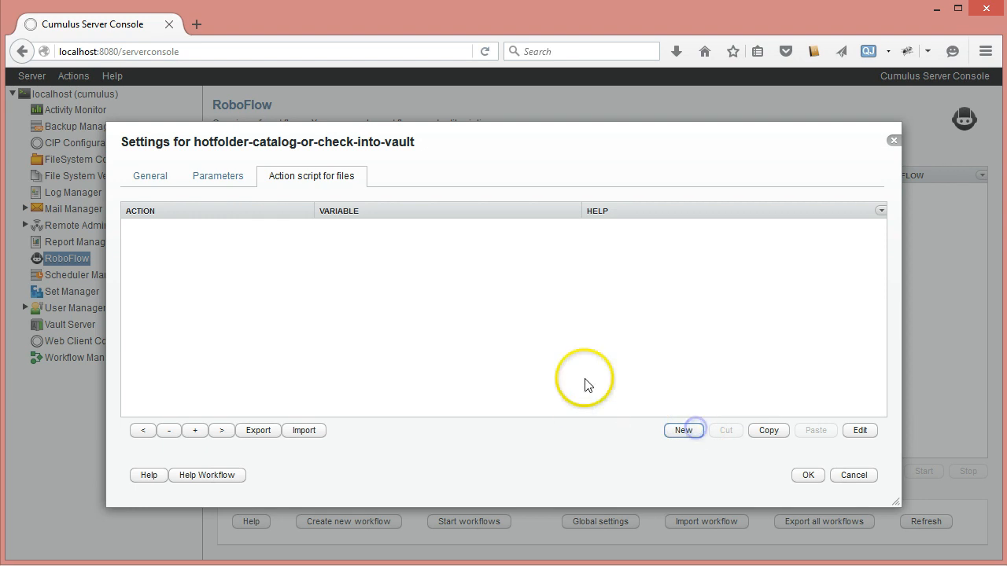
left_click(709, 258)
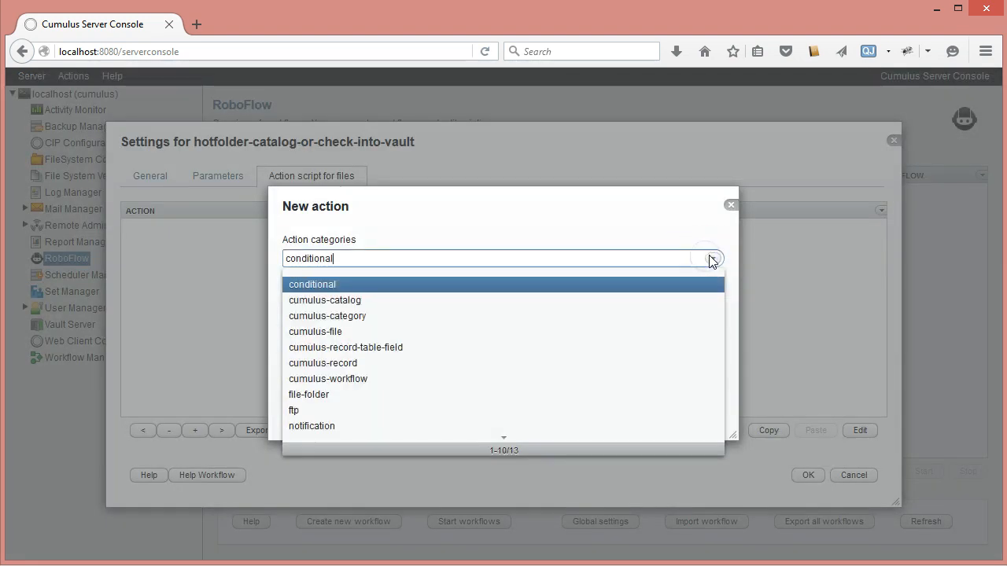
left_click(351, 300)
left_click(712, 302)
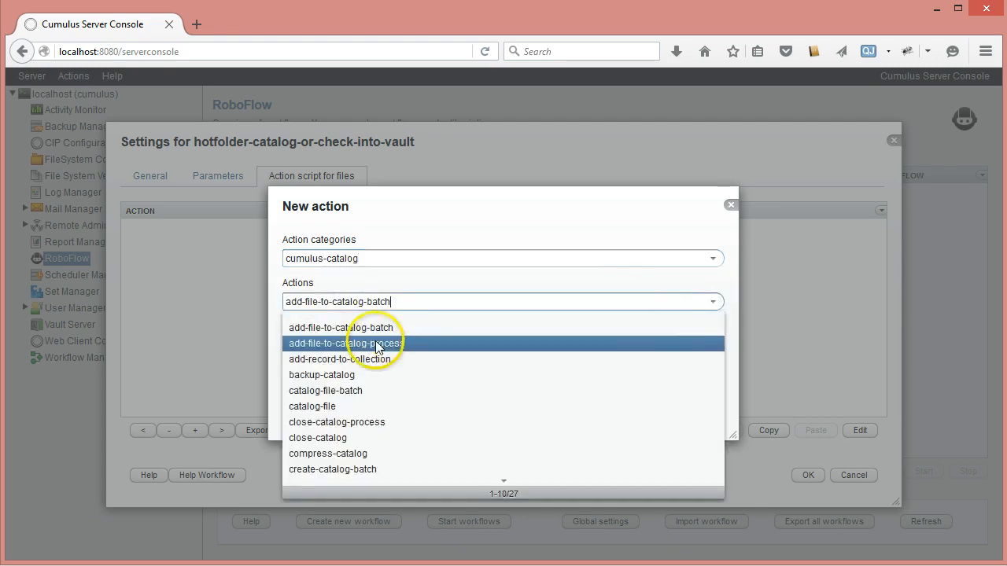
scroll(383, 399, "down", 3)
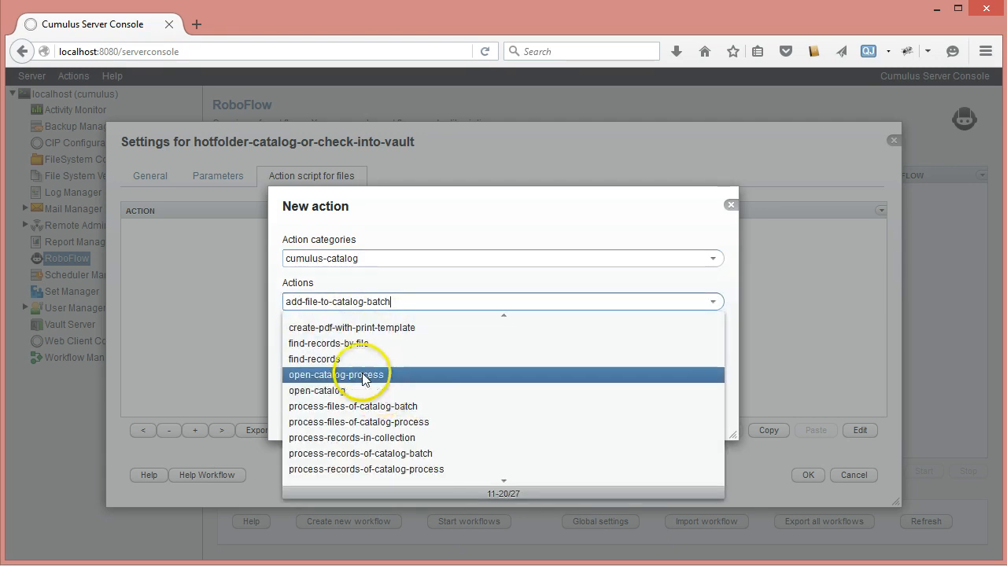
left_click(335, 390)
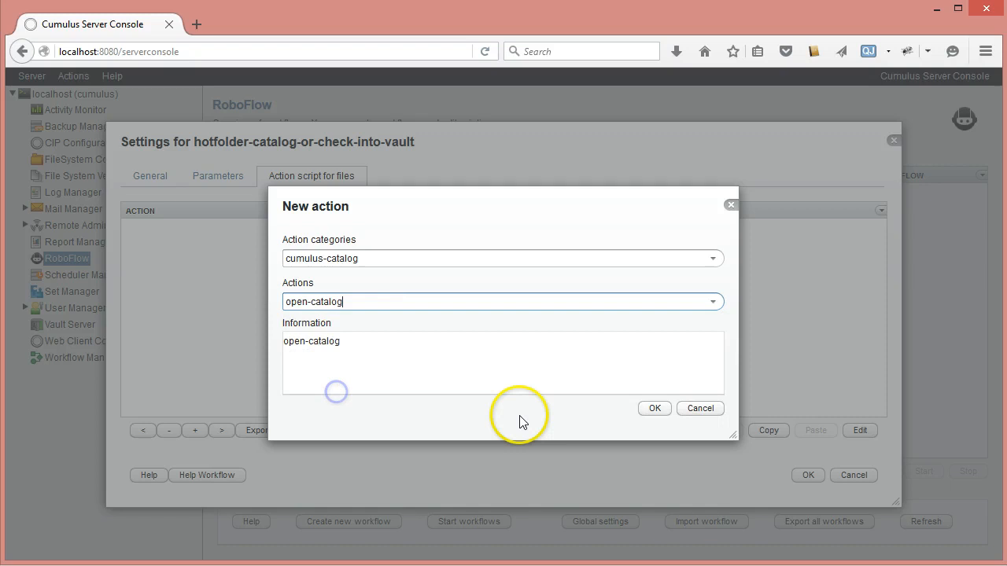
left_click(650, 410)
Step: Set the open-catalog action's catalog name to Catalog-With-Vault and save the action
left_click(696, 264)
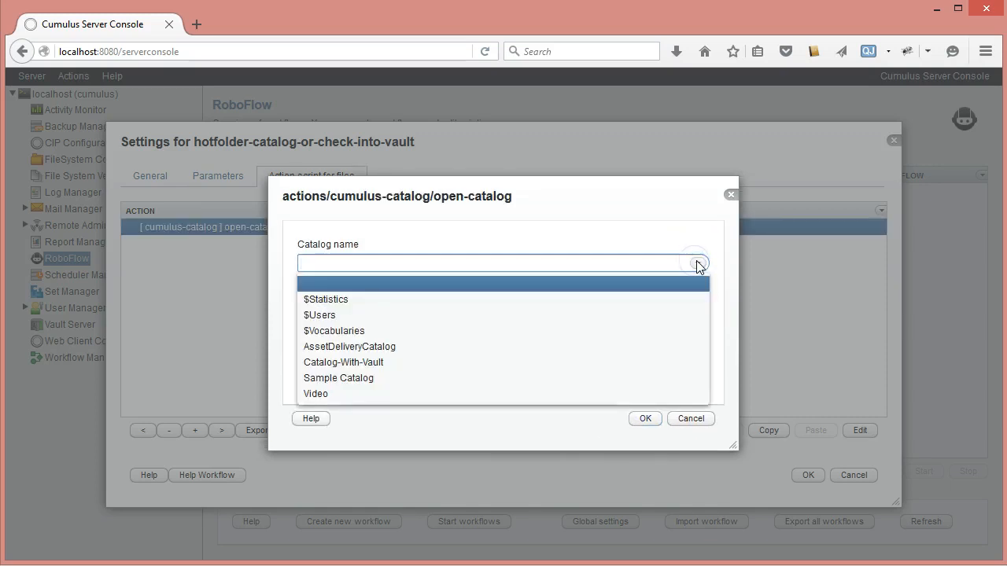
left_click(407, 368)
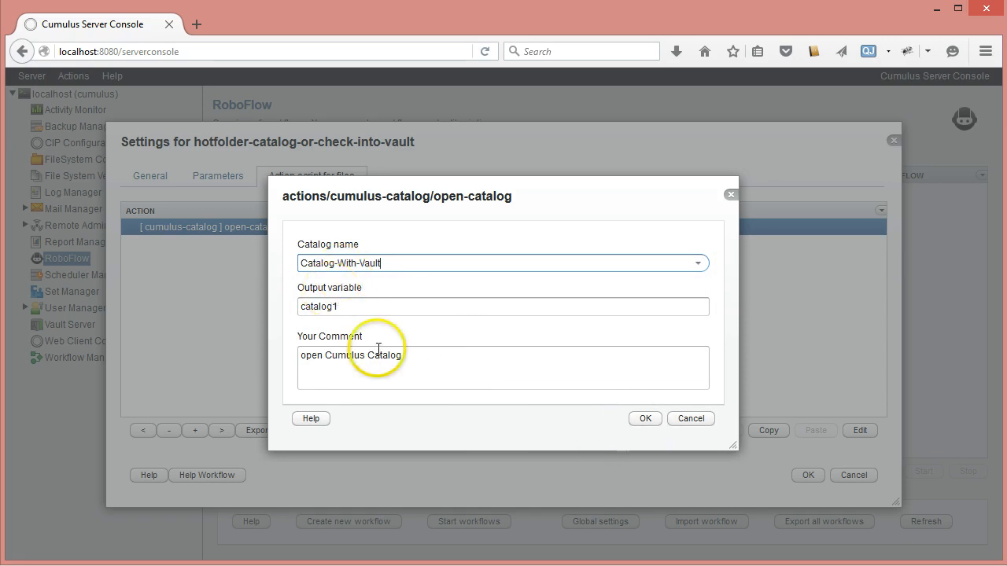
left_click(644, 421)
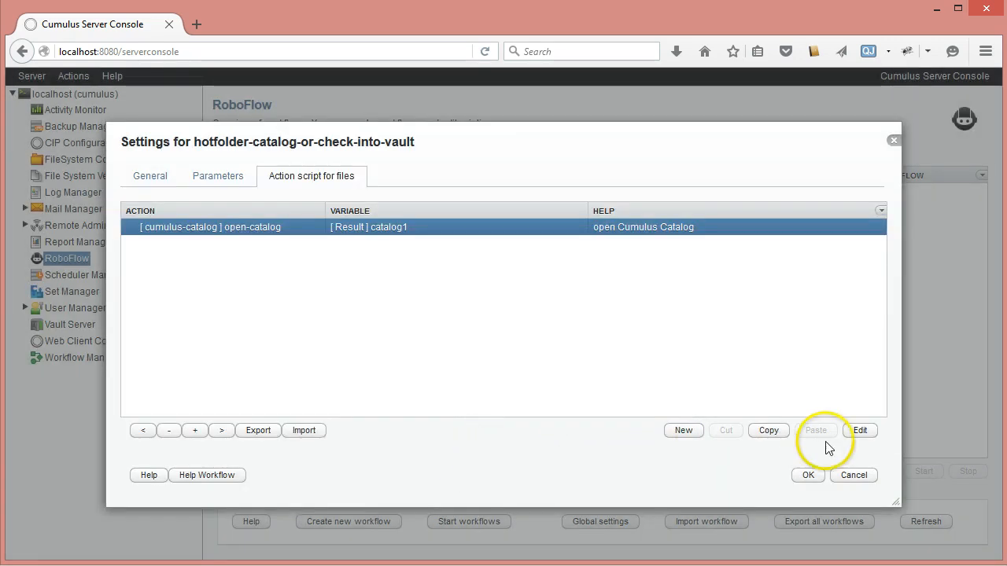
Step: Add a close-catalog action from the cumulus-catalog category after open-catalog, using catalog1 as its catalog variable
left_click(683, 432)
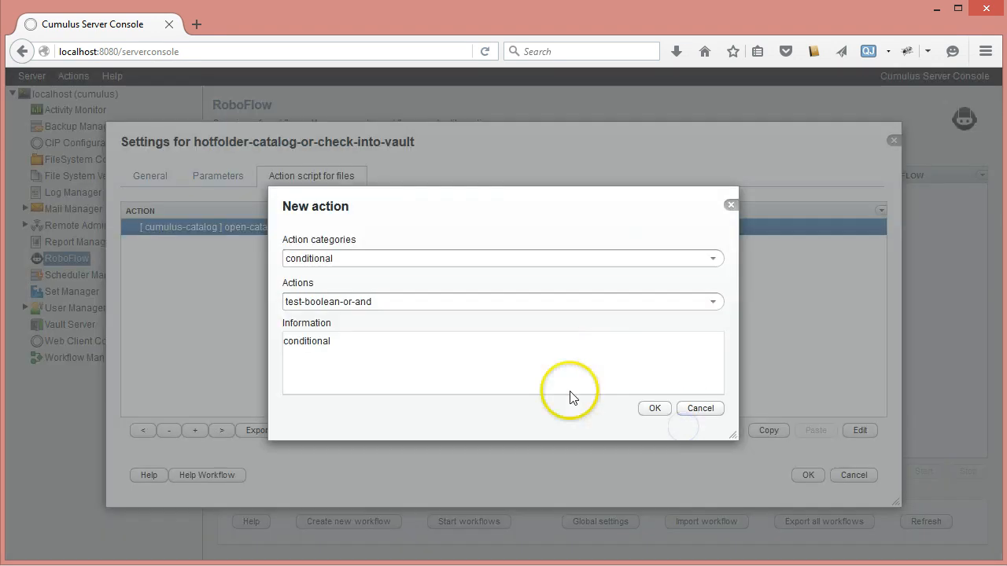
left_click(714, 258)
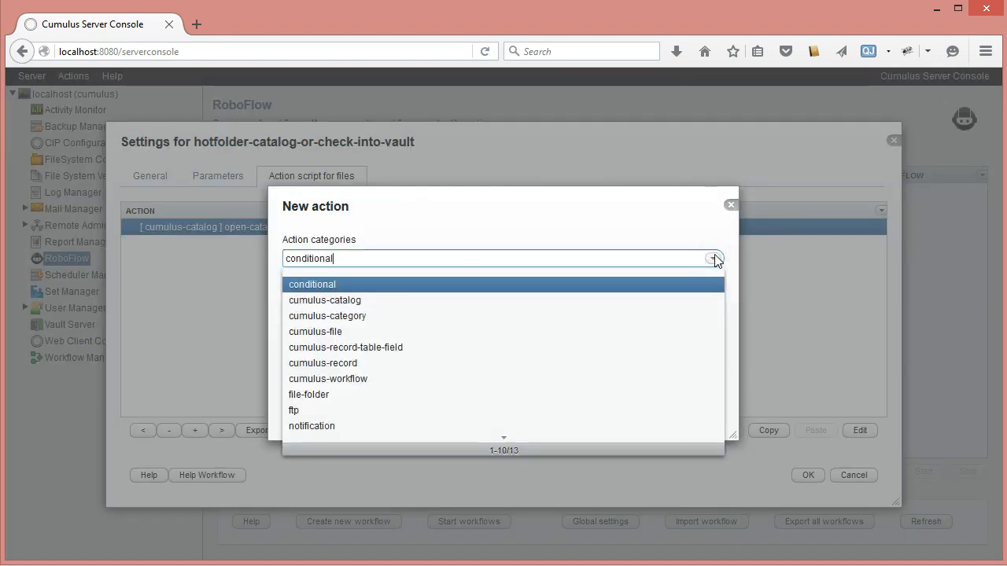
left_click(367, 306)
left_click(712, 302)
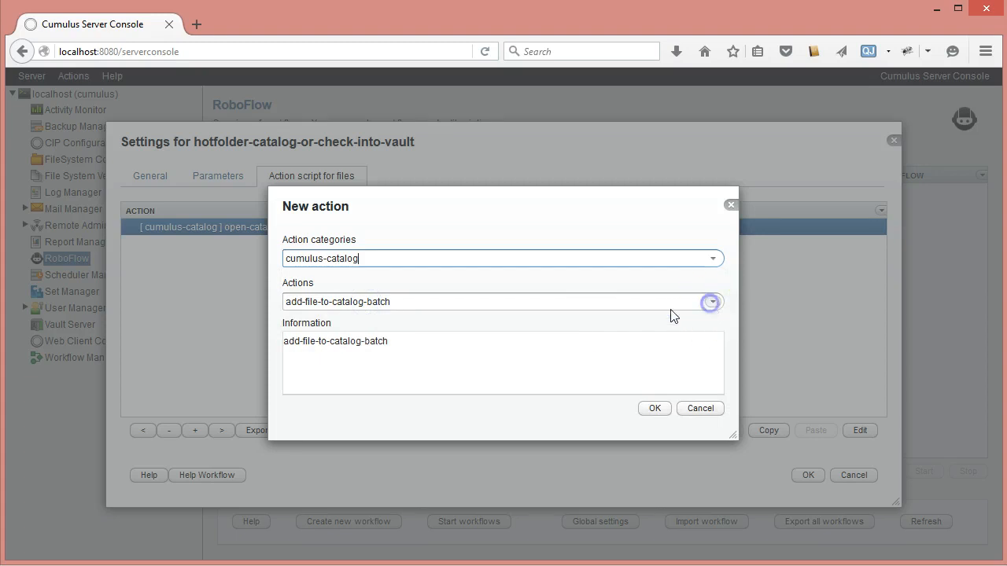
left_click(338, 437)
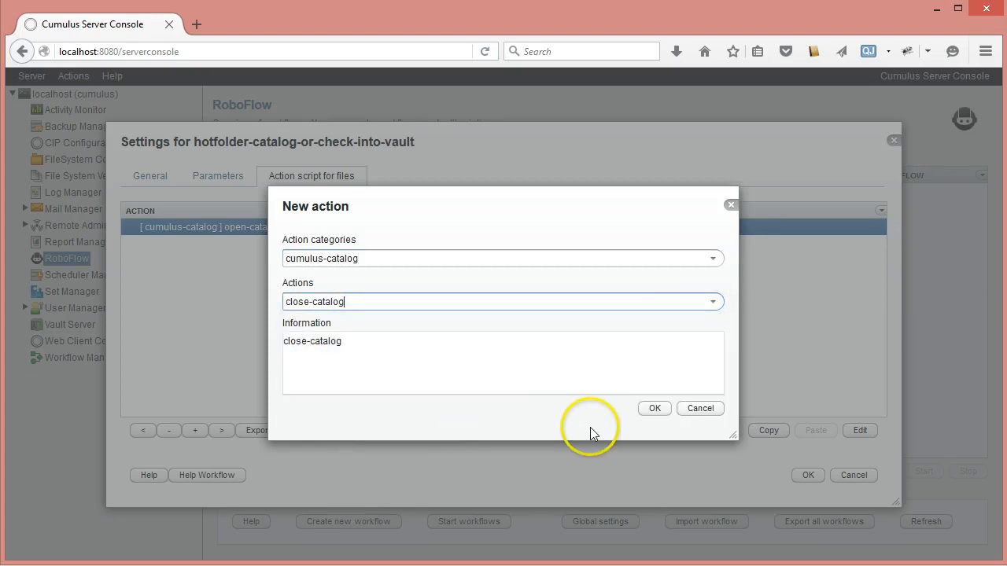
left_click(655, 408)
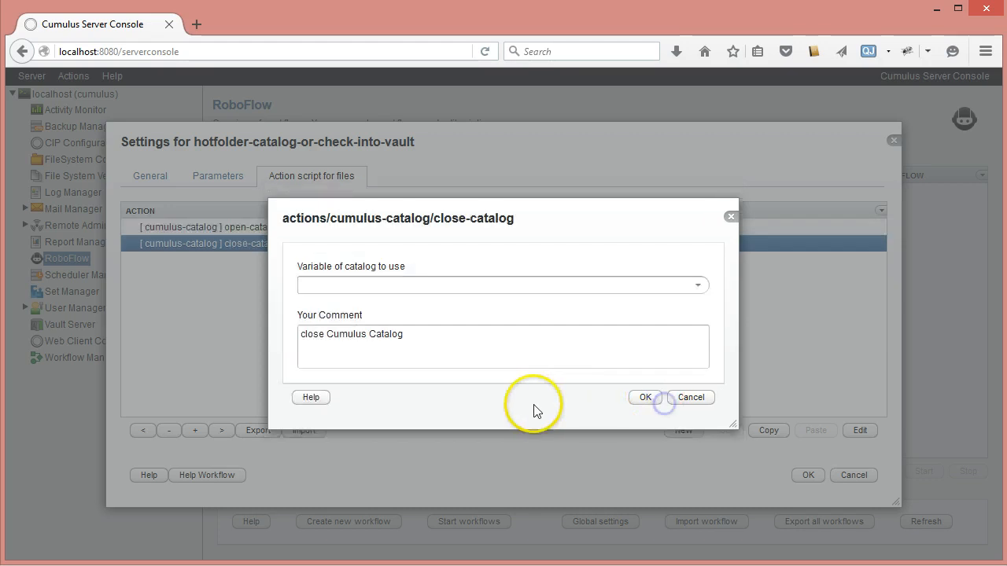
left_click(693, 286)
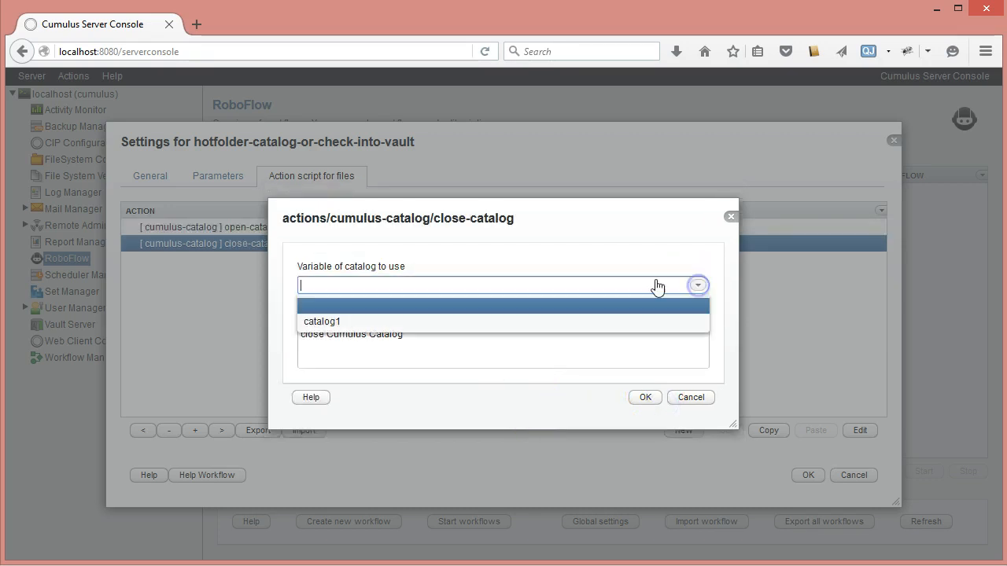
left_click(397, 322)
left_click(645, 397)
Step: Insert a store-part-of-file-as-text action from the file-folder category directly after the open-catalog action
left_click(266, 231)
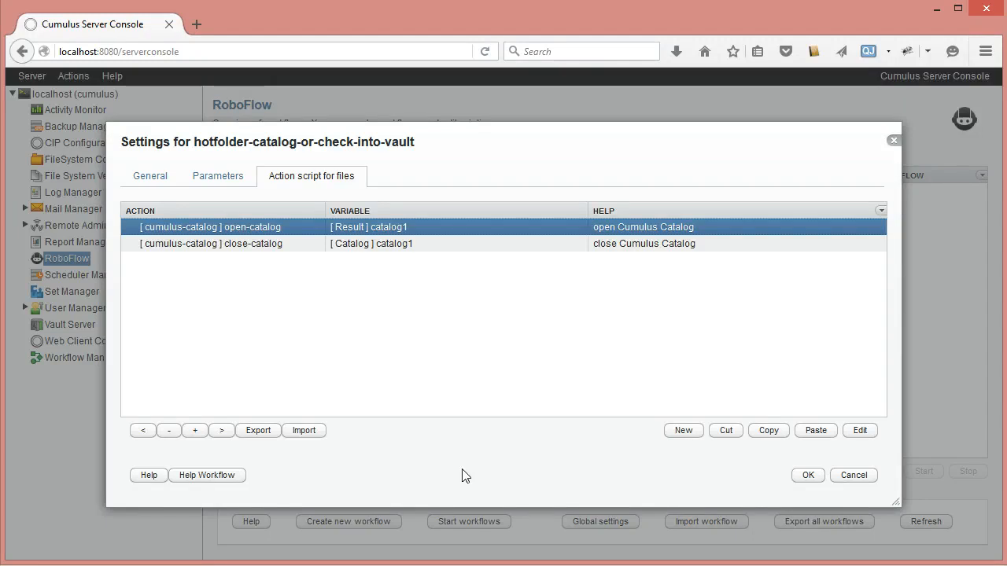
left_click(673, 440)
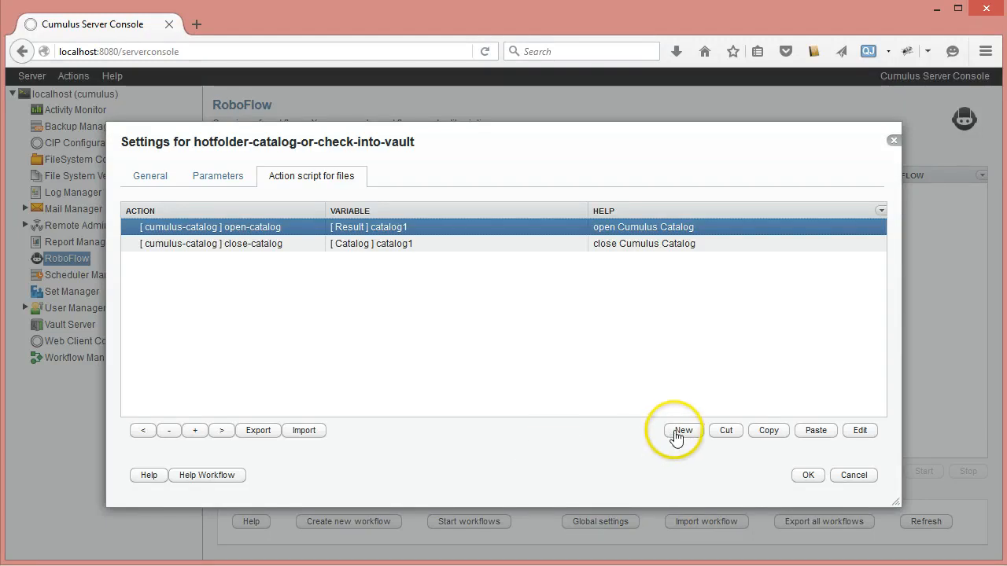
left_click(676, 437)
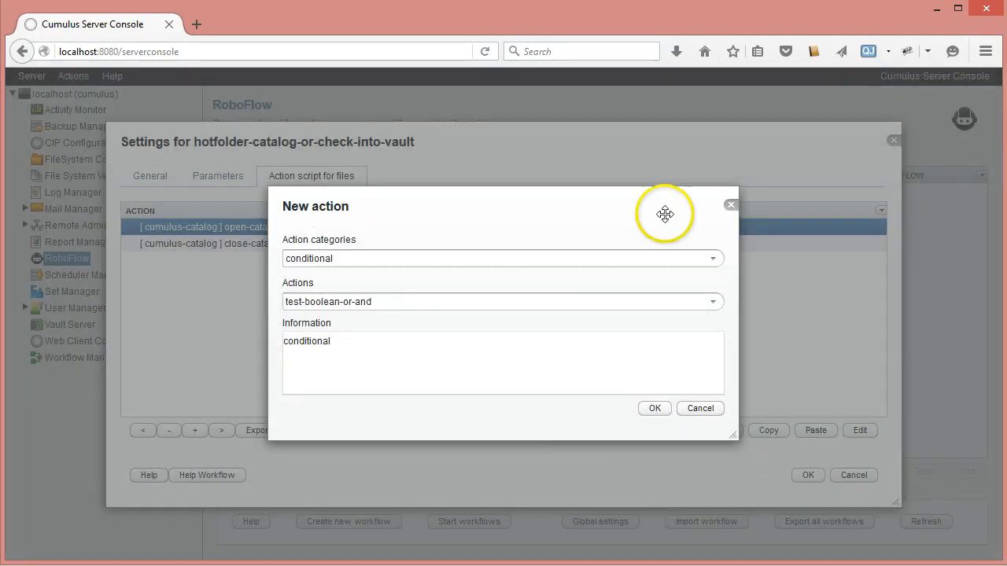
left_click(712, 259)
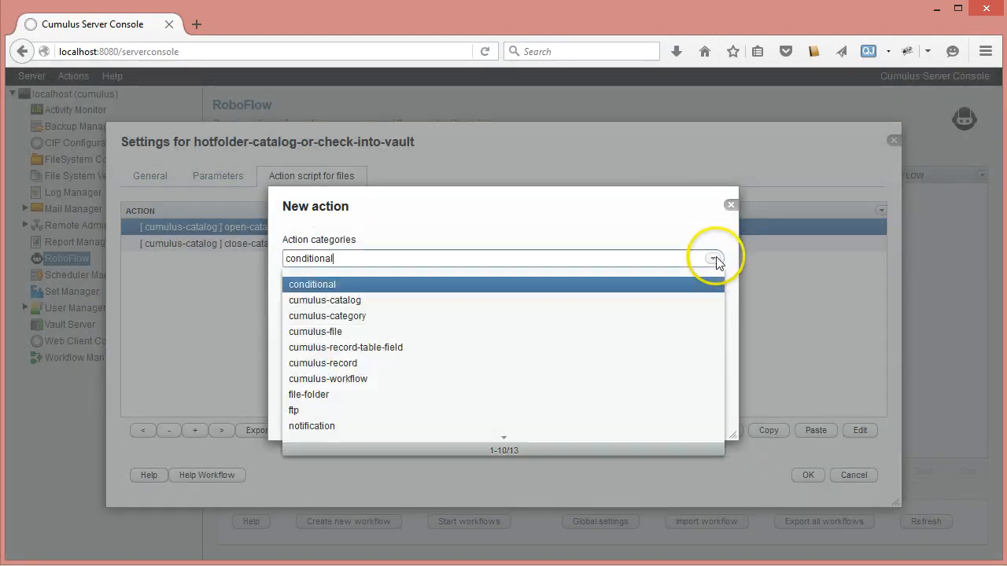
left_click(346, 394)
left_click(712, 301)
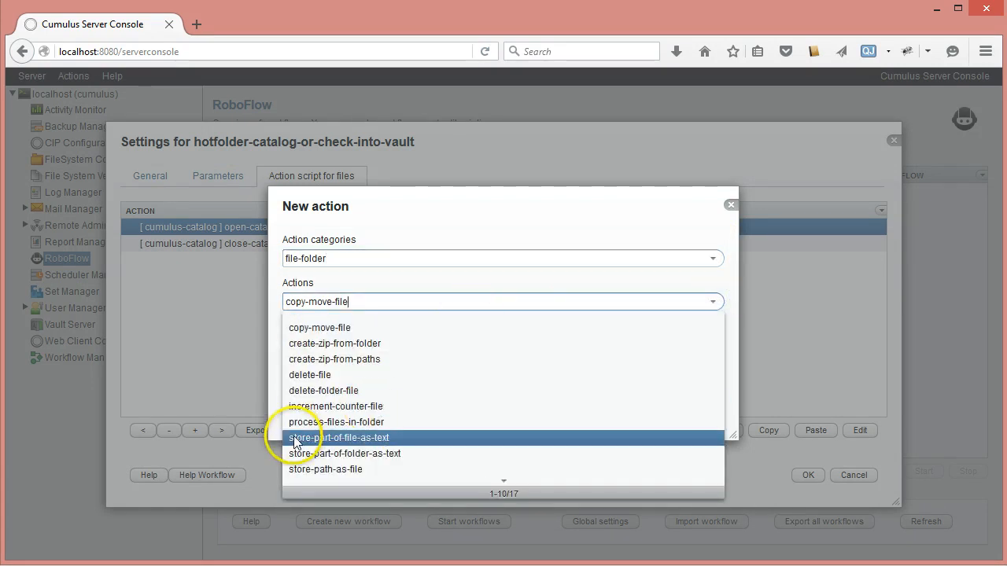
left_click(370, 438)
left_click(648, 408)
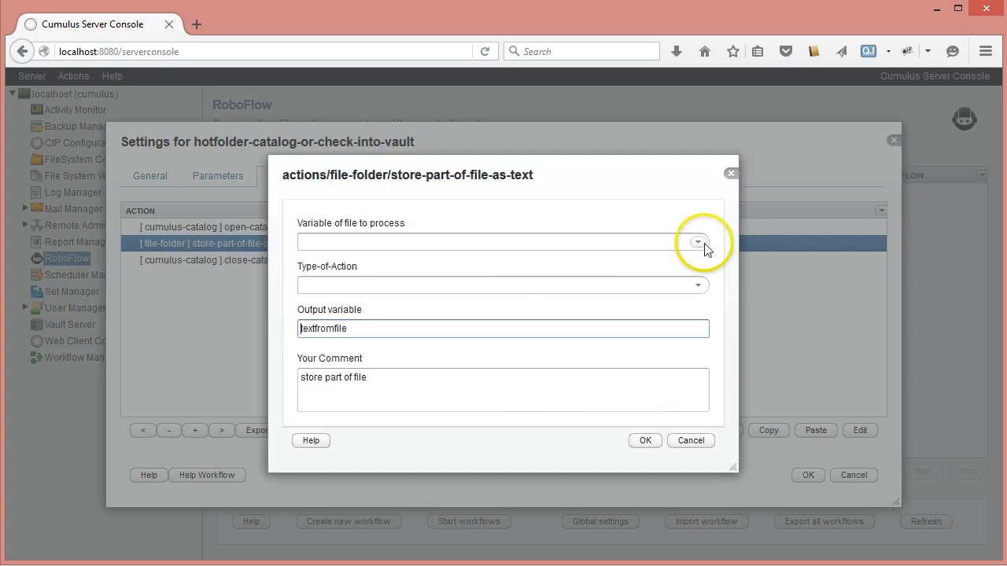
Step: Set the store-part-of-file-as-text action's file variable to hot and its Type-of-Action to store-filename
left_click(699, 242)
left_click(329, 288)
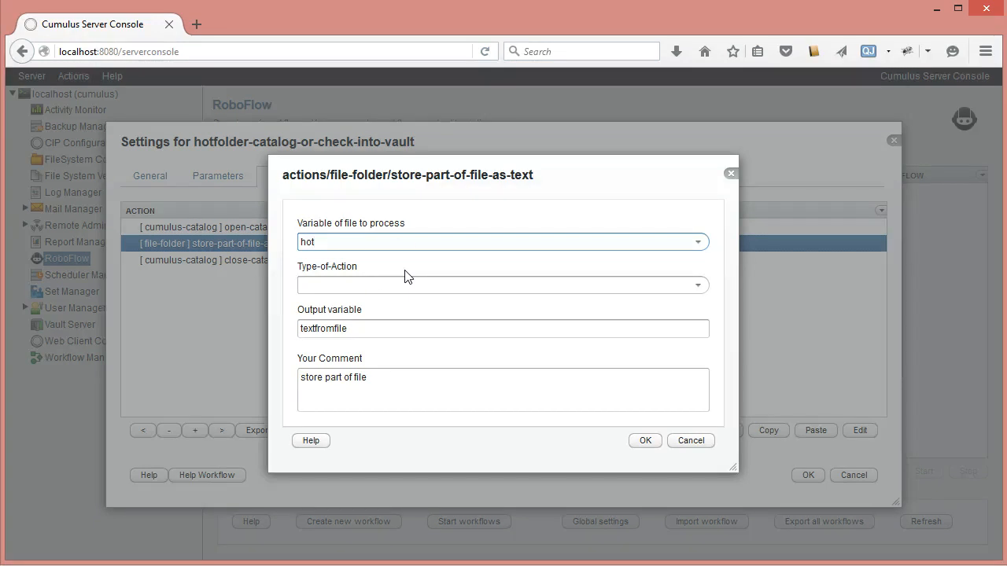
left_click(698, 286)
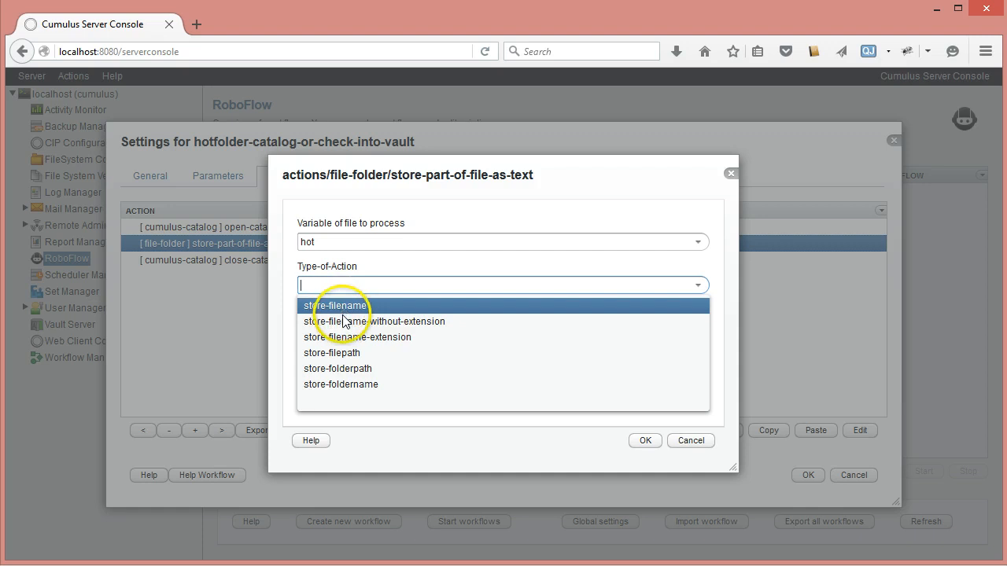
key("Down")
key("Down")
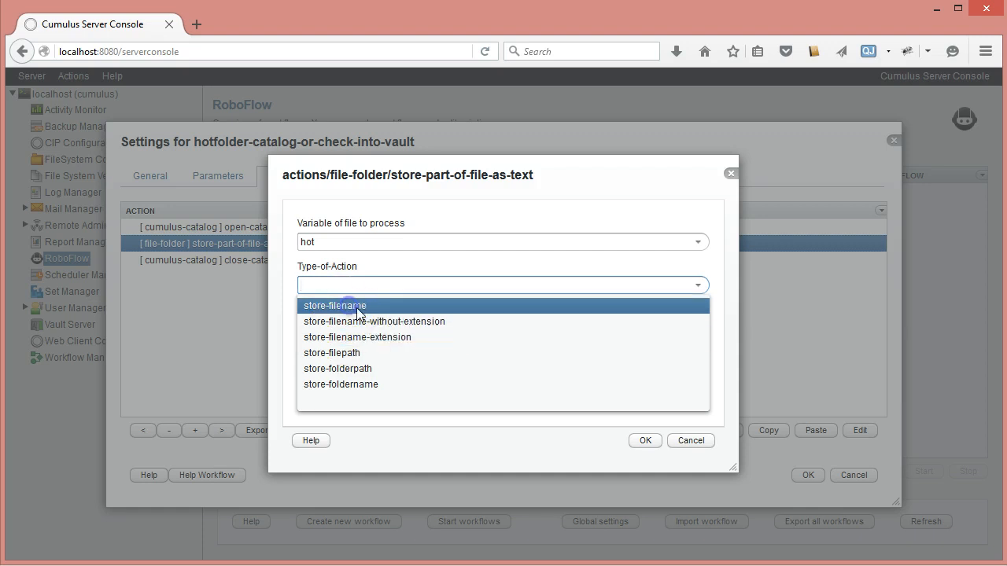
left_click(349, 309)
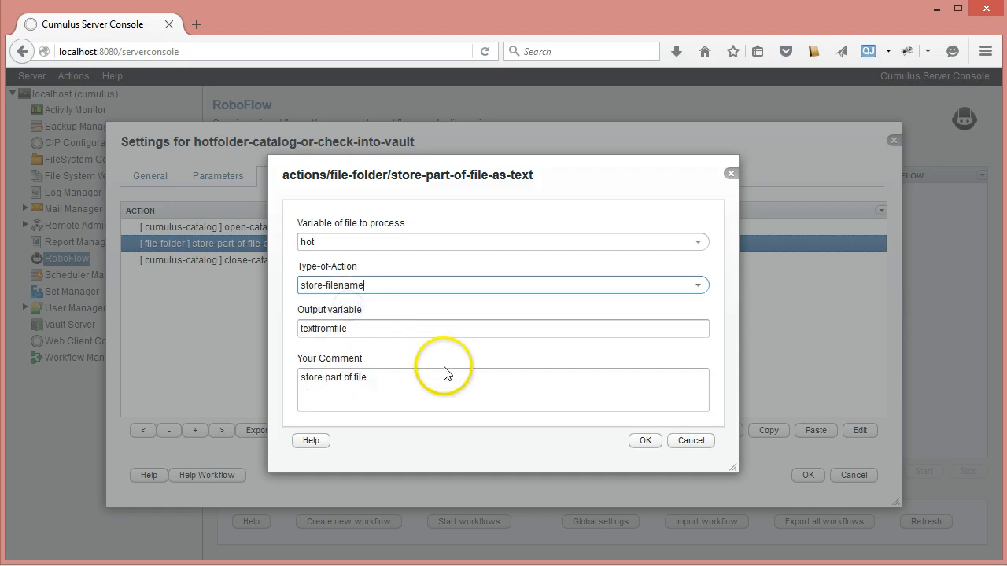
Step: Name the action's output variable file-name, extend the comment to "store part of file: file-name", and save the action
double_click(366, 330)
type("fil")
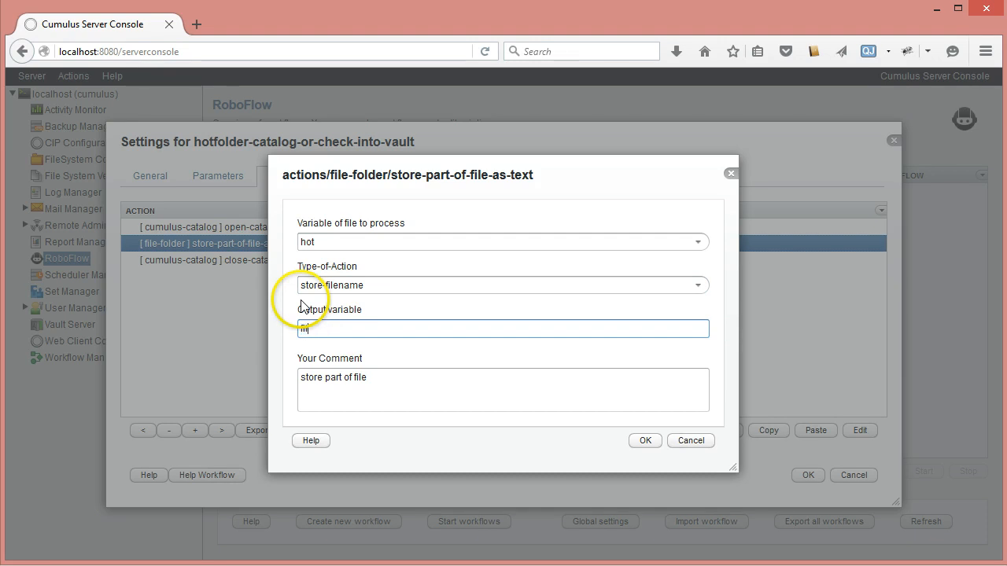
type("e-name")
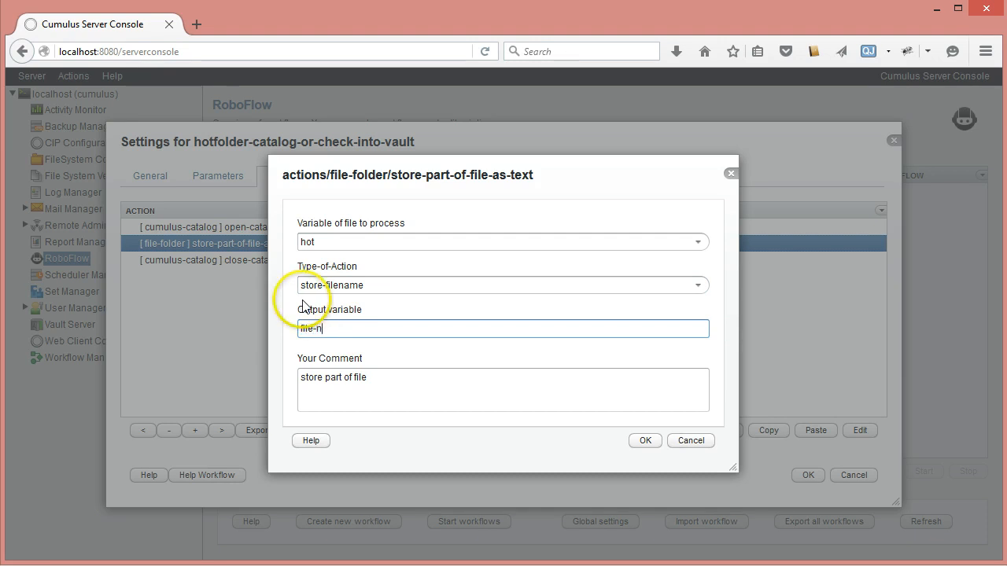
left_click(375, 377)
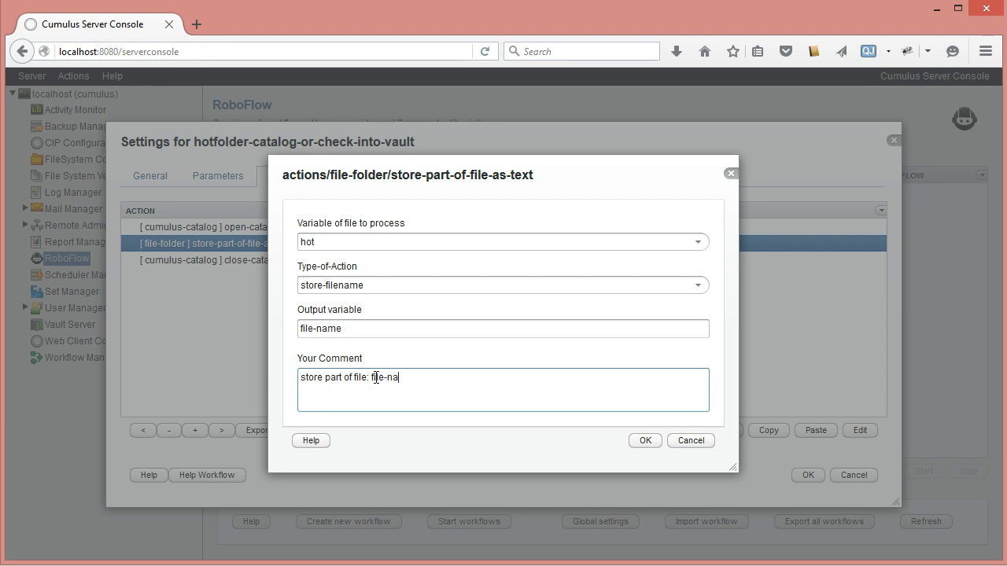
left_click(645, 440)
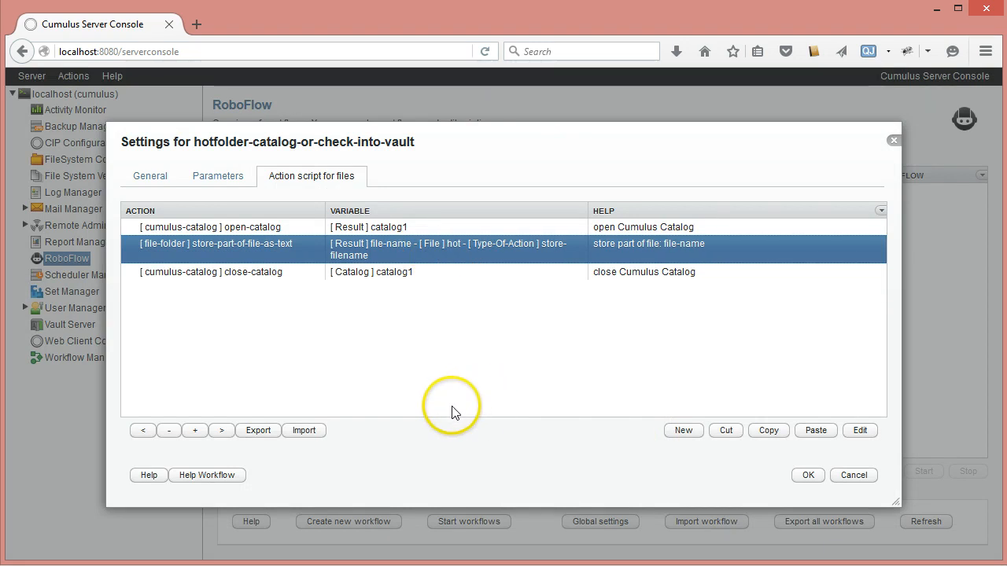
Step: Insert a find-records action from the cumulus-catalog category directly after the store-part-of-file-as-text action
left_click(683, 432)
left_click(712, 258)
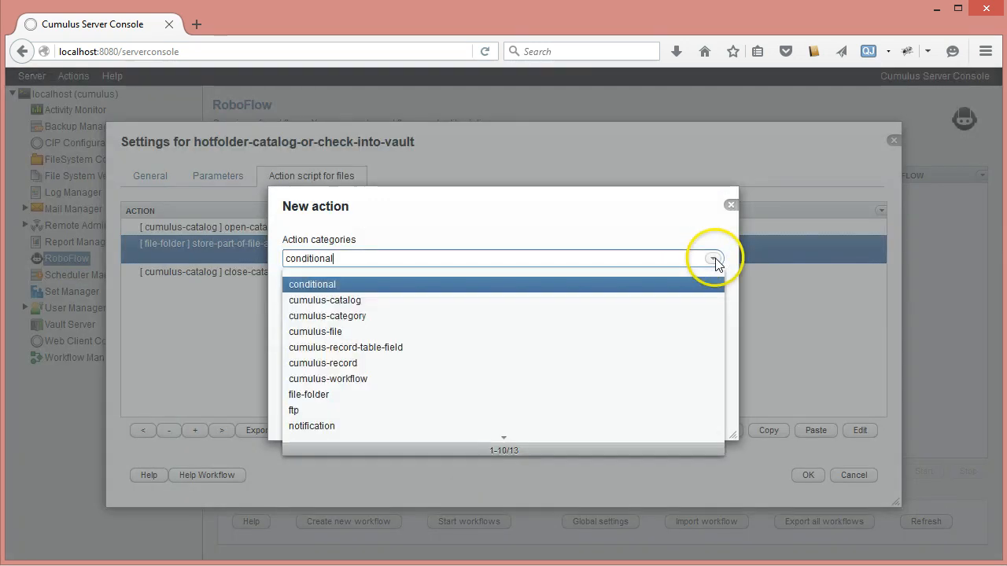
left_click(321, 297)
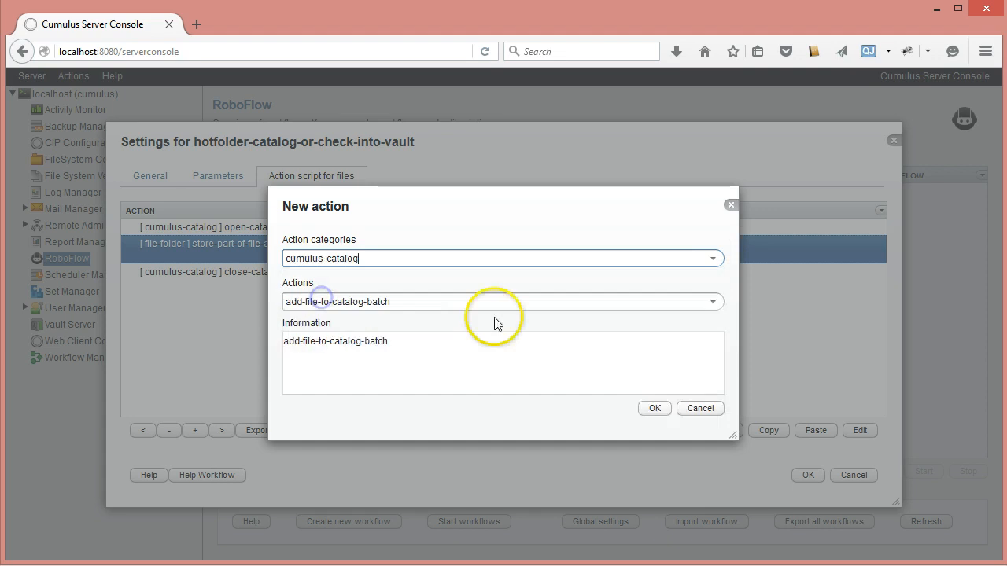
left_click(713, 301)
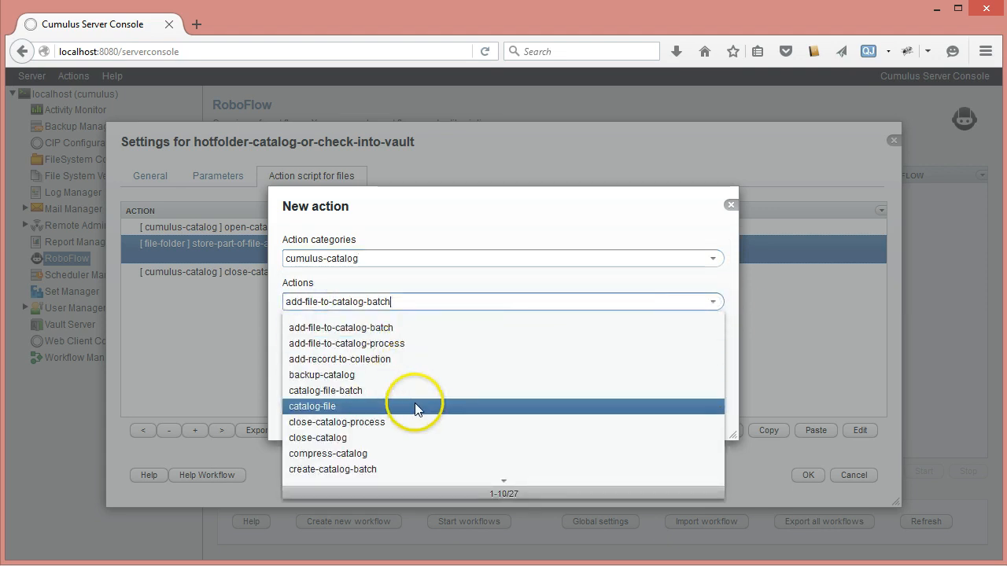
scroll(414, 405, "down", 1)
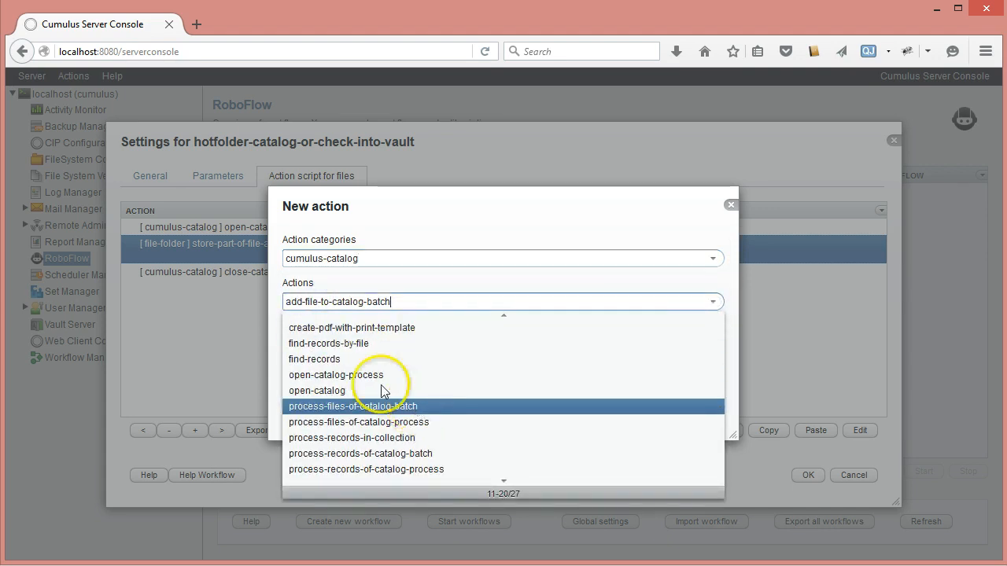
left_click(326, 358)
left_click(656, 409)
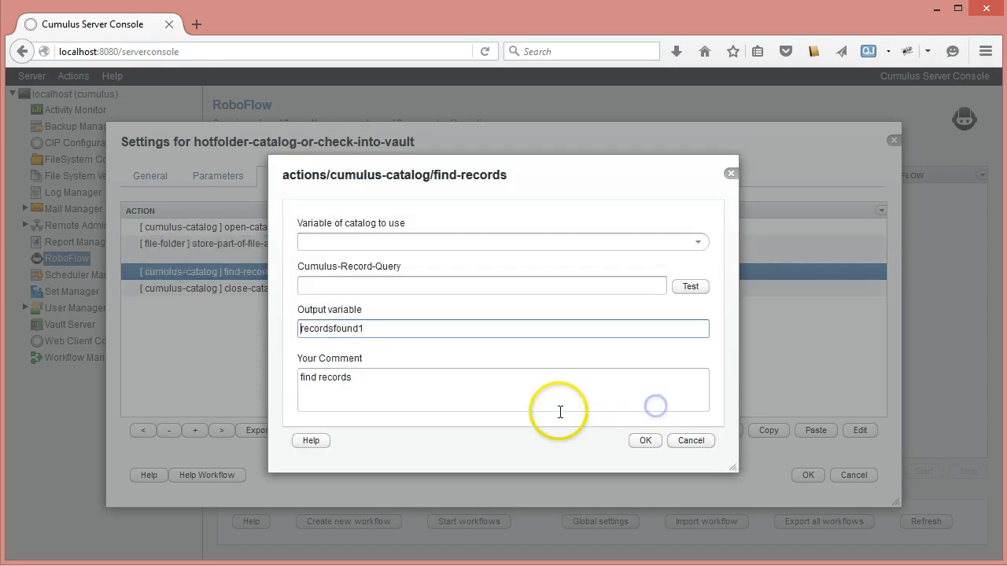
Step: Set the find-records action's catalog variable to catalog1 and enter the record query ("Record Name" == "")
left_click(697, 242)
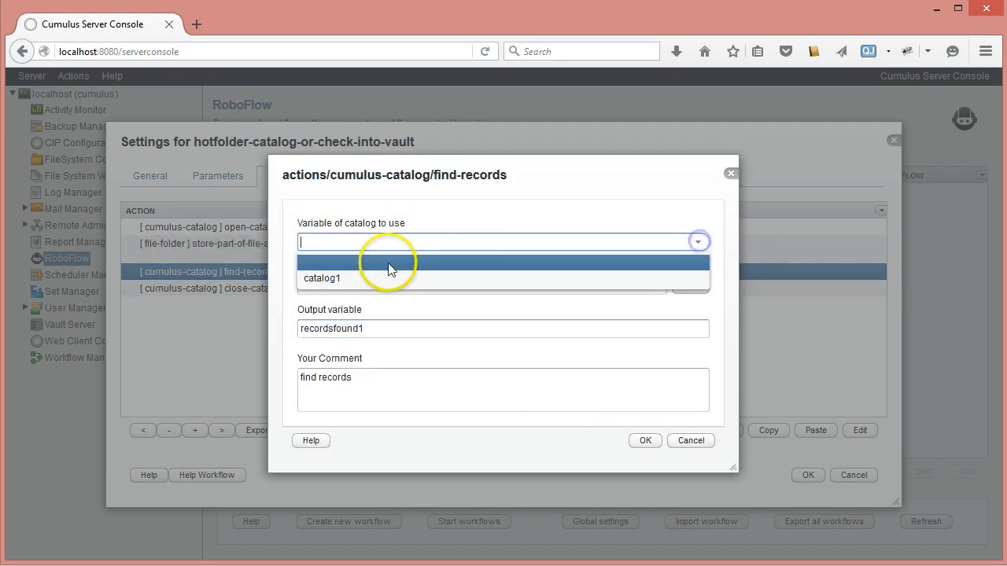
left_click(369, 275)
left_click(321, 285)
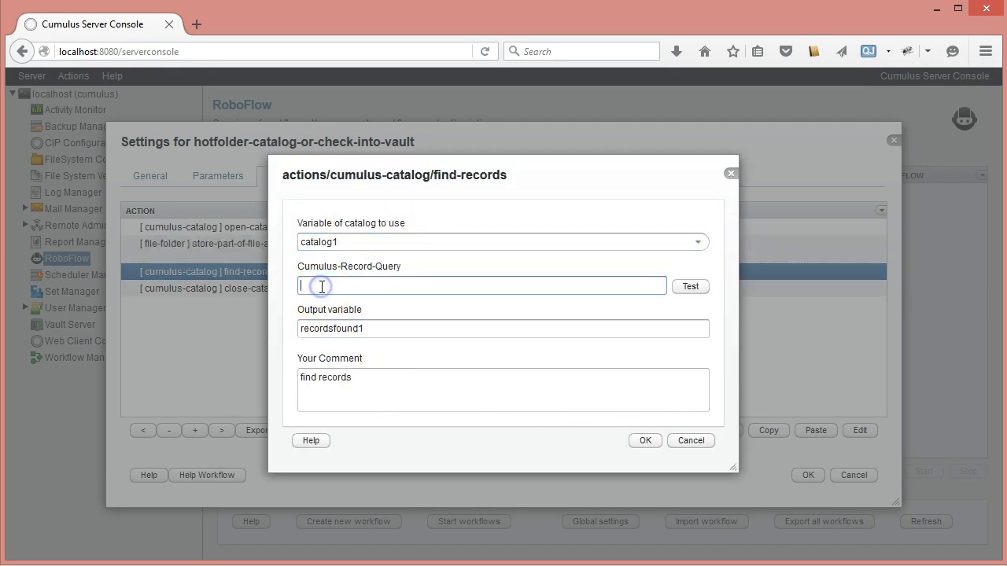
type("(\"Reco")
type("rd")
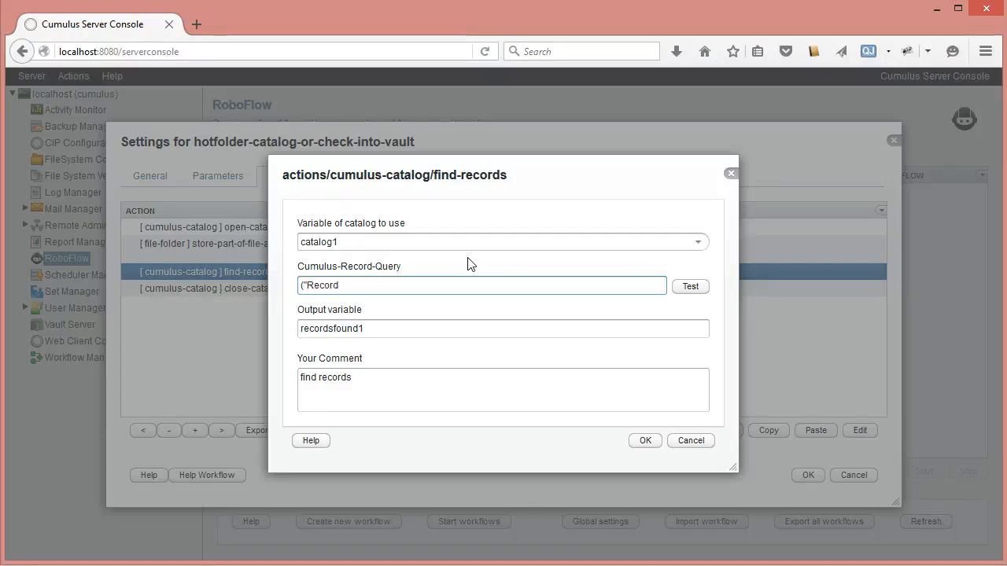
type(" Name")
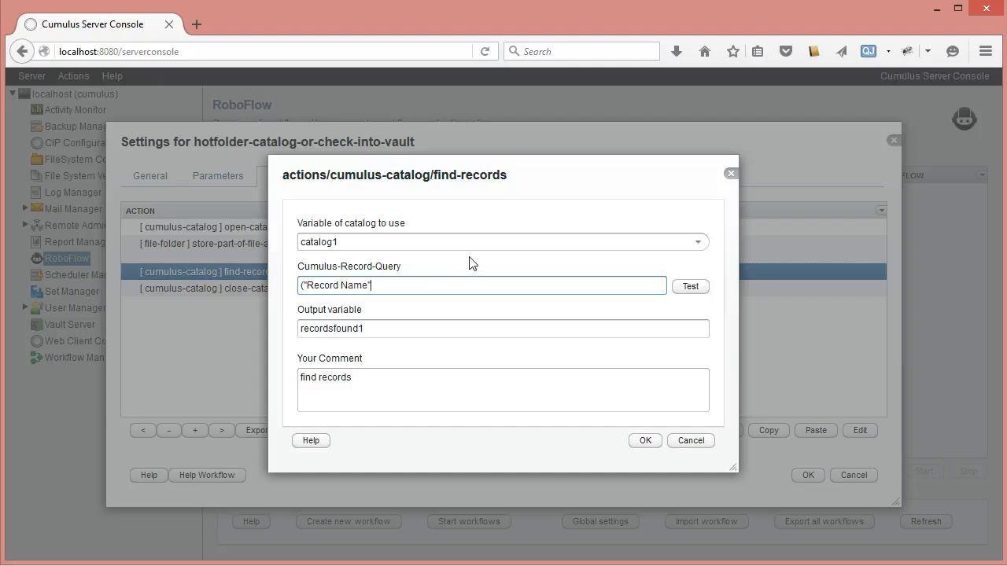
type("\"")
type("== ")
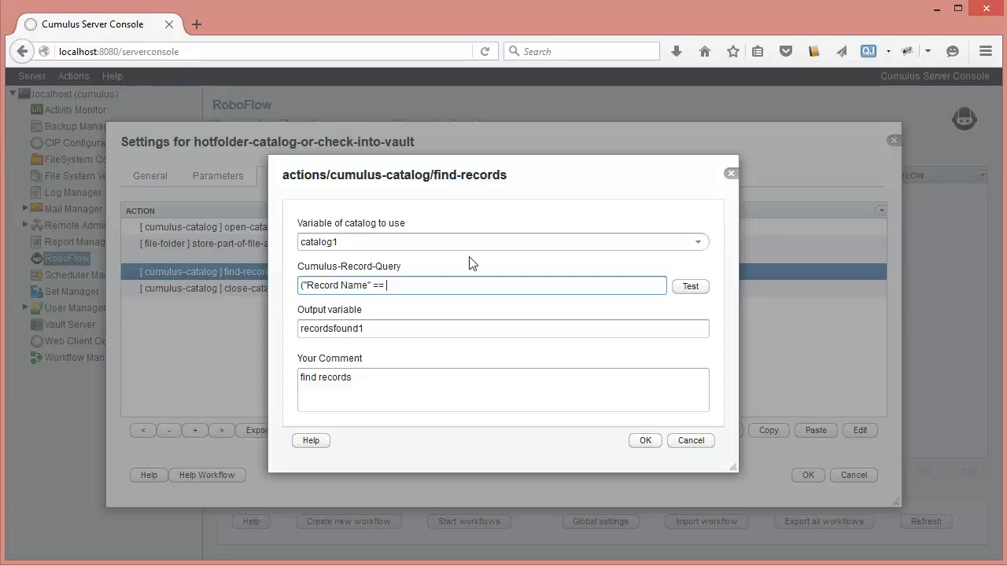
type("\"")
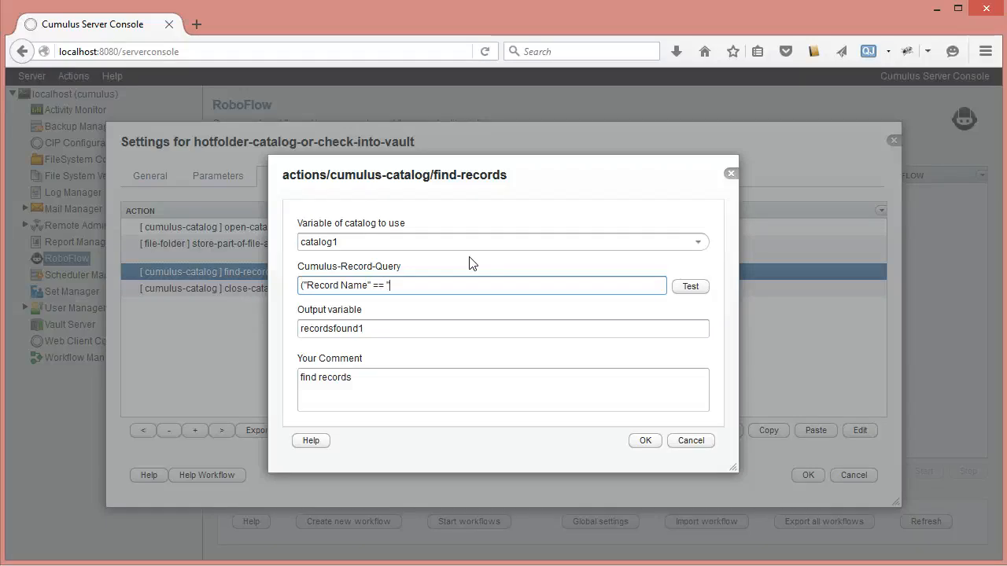
type("\")")
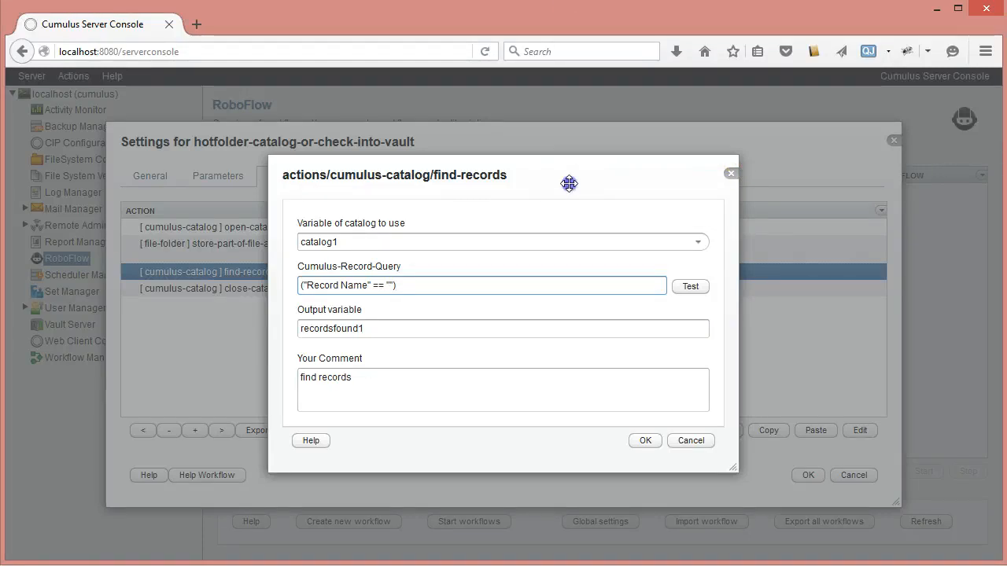
Step: Insert the stored file-name tag as the query's comparison value, making it ("Record Name" == "#TAG(file-name)TAG#")
left_click_drag(569, 184, 532, 319)
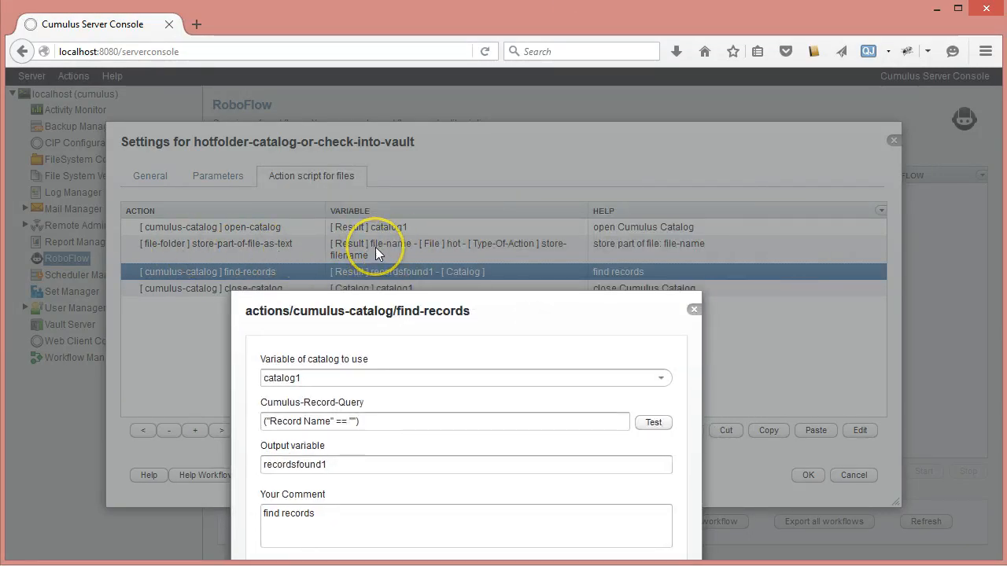
left_click_drag(518, 316, 506, 154)
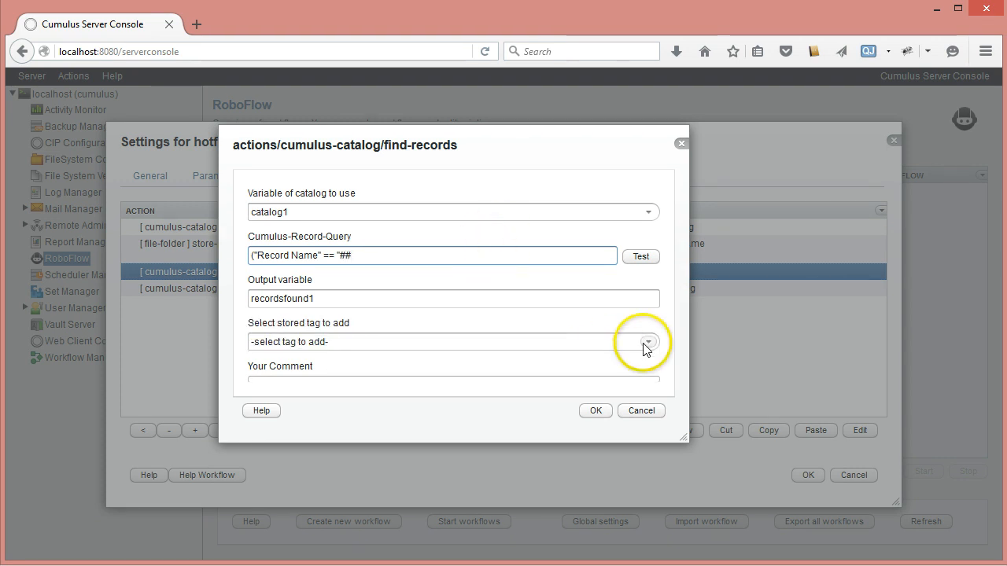
left_click(645, 346)
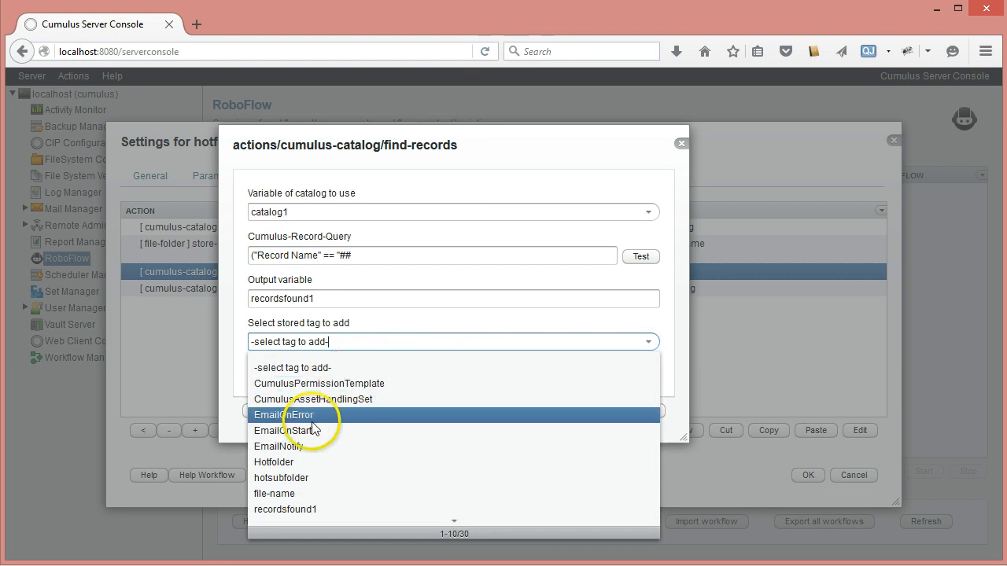
left_click(295, 493)
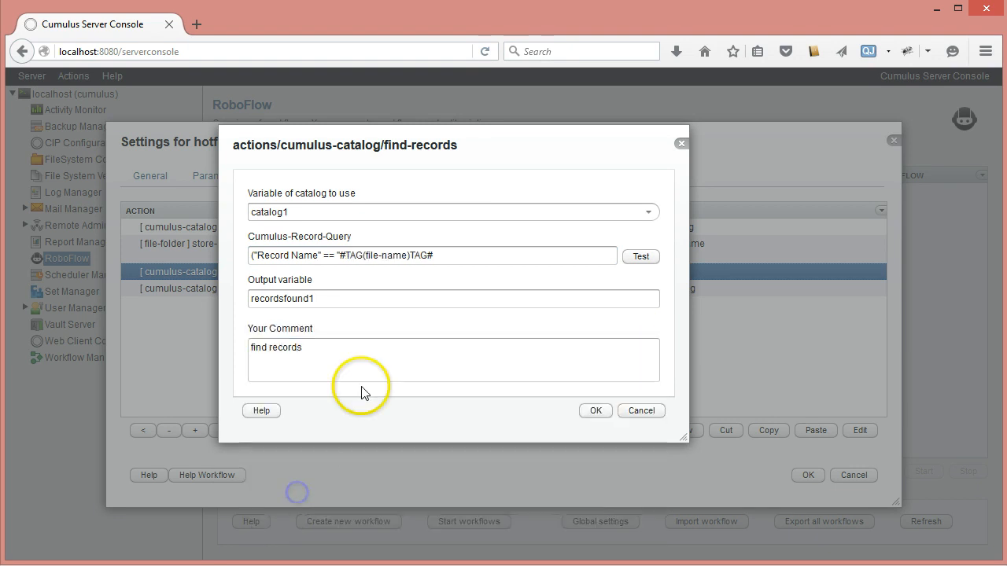
left_click(439, 254)
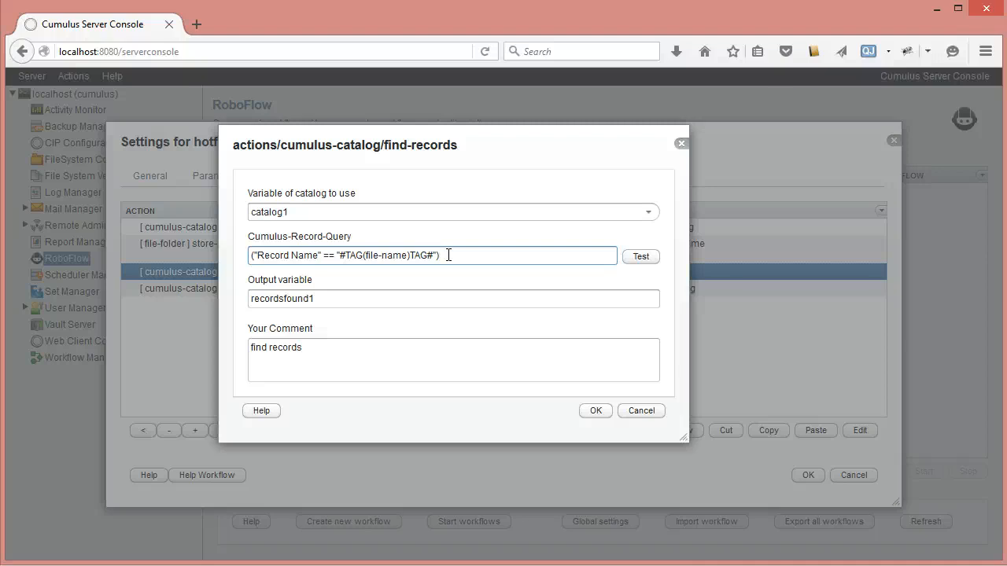
key("BackSpace")
key("BackSpace")
Step: Rename the find-records action's output variable to recordsfound and save the action
left_click(322, 302)
key("BackSpace")
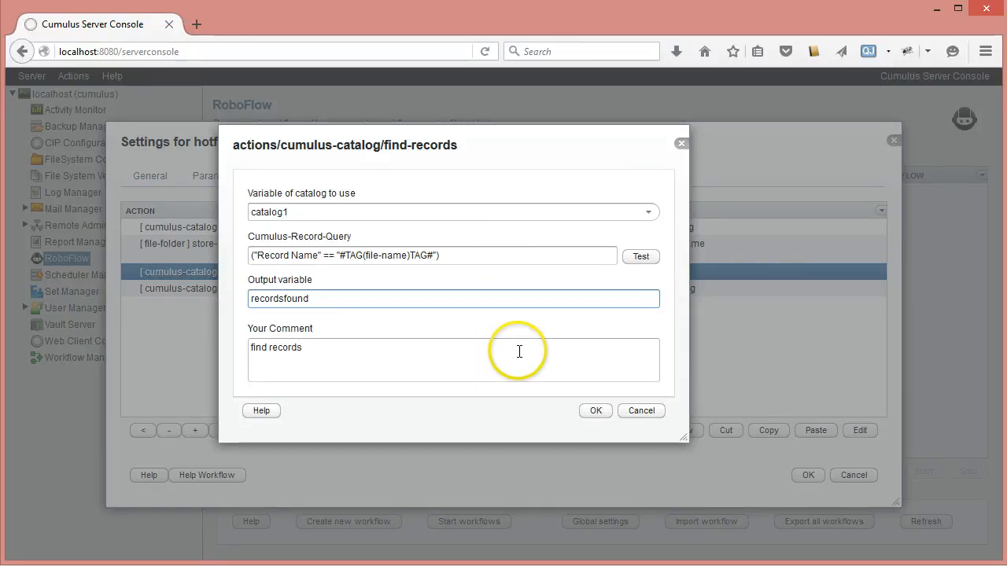
left_click(596, 410)
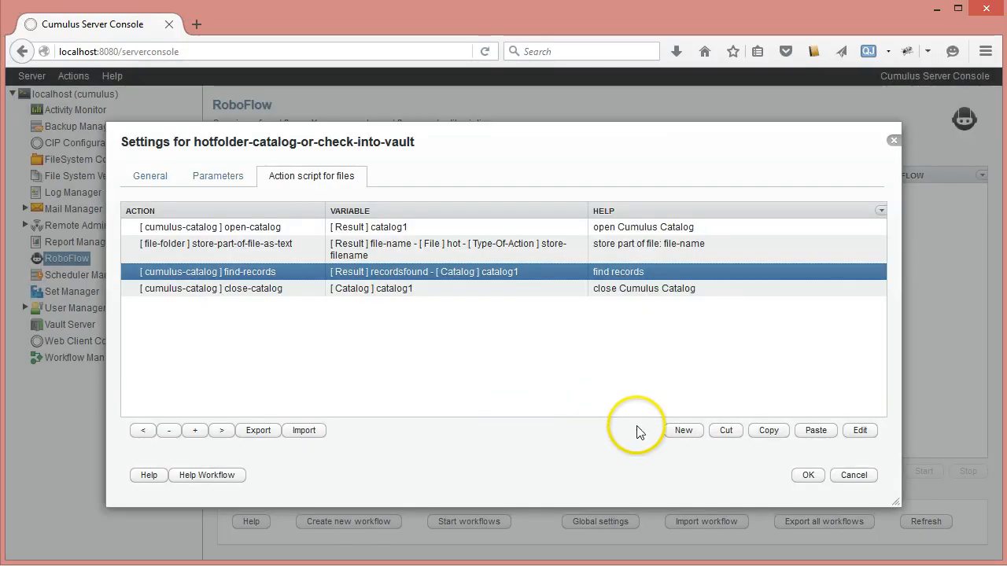
Step: Insert a test-text action from the conditional category directly after the find-records action
left_click(682, 430)
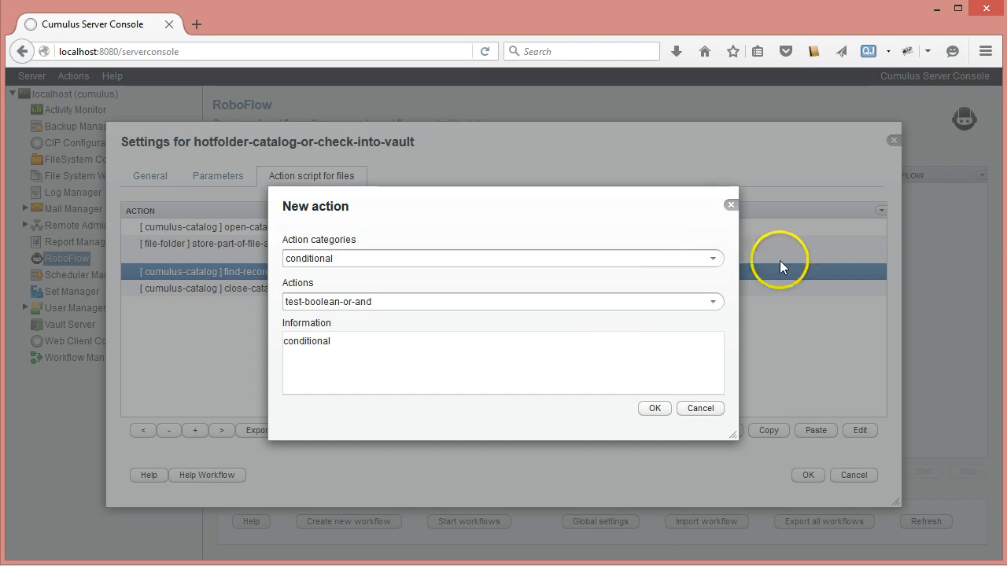
left_click(713, 259)
left_click(502, 300)
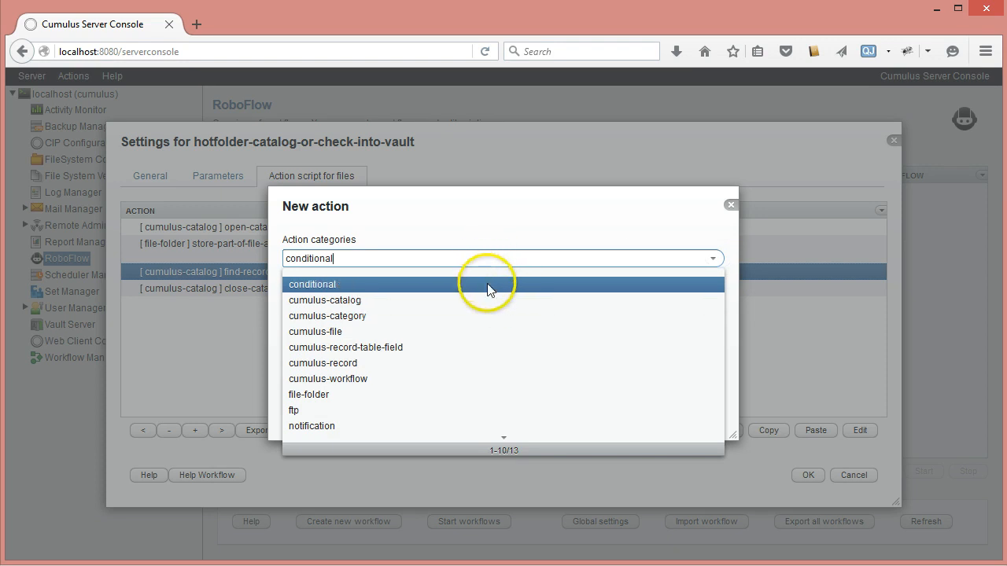
left_click(486, 284)
left_click(709, 302)
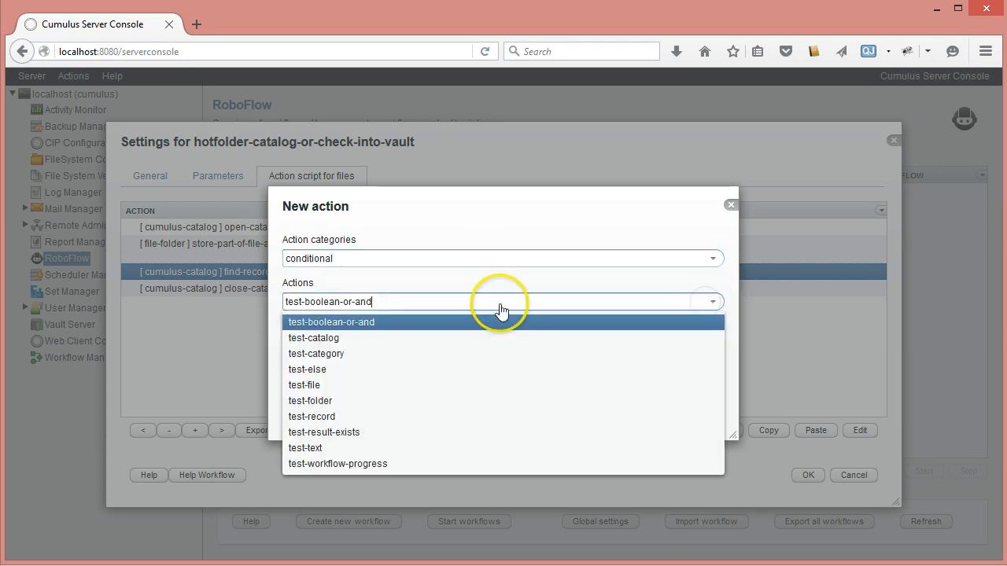
left_click(348, 447)
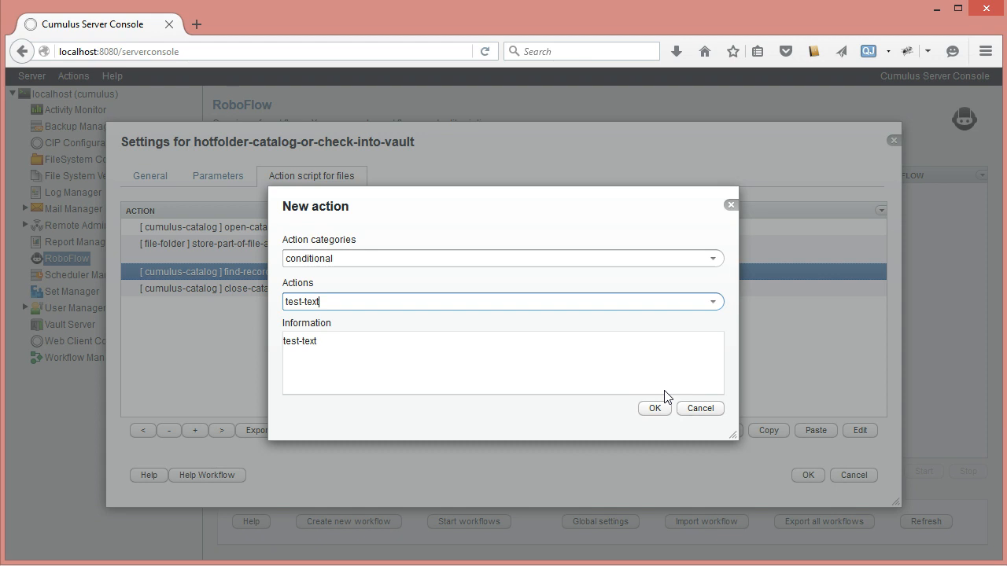
left_click(659, 409)
Step: Make the test-text action check the recordsfound variable with test type text-equals against the text 0
left_click(695, 221)
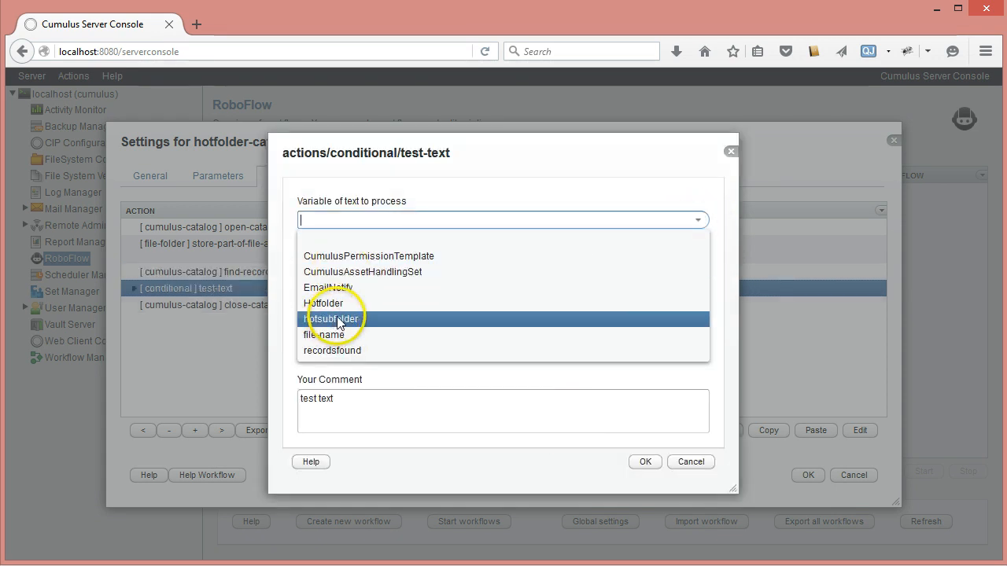
left_click(334, 350)
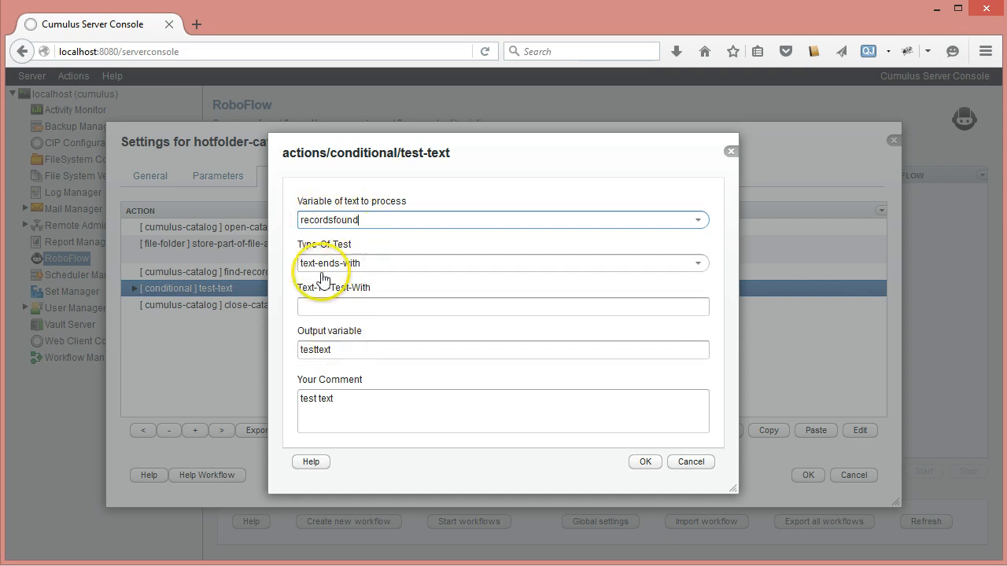
left_click(696, 263)
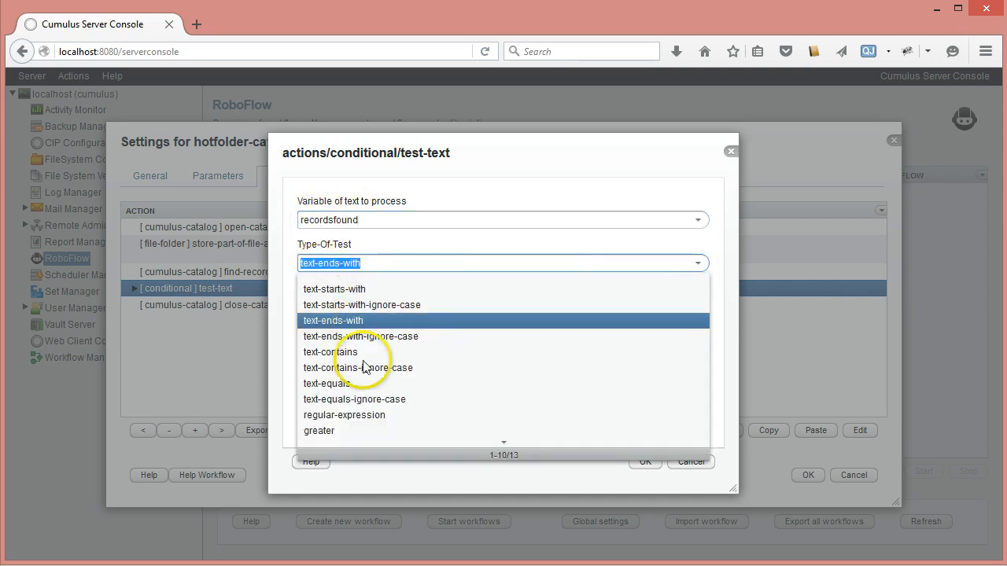
left_click(332, 383)
left_click(314, 305)
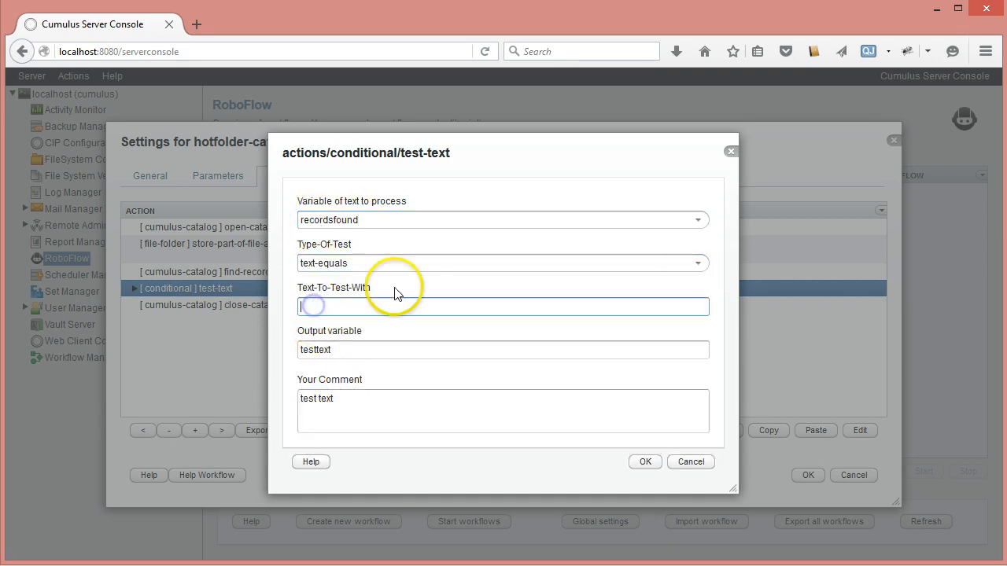
key("BackSpace")
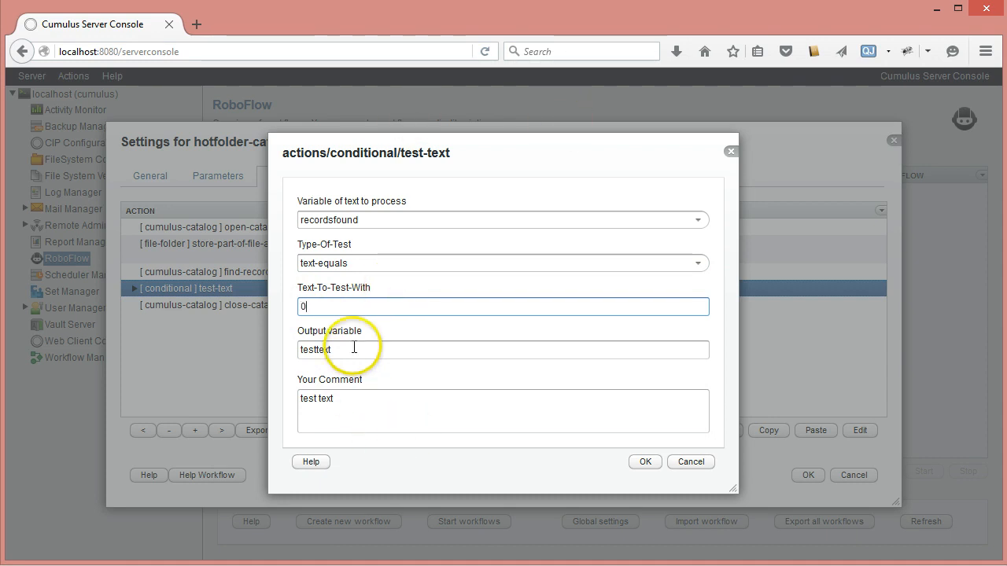
Step: Name the test-text action's output variable test-if-record-was-NOT-found
key("Tab")
type("test-")
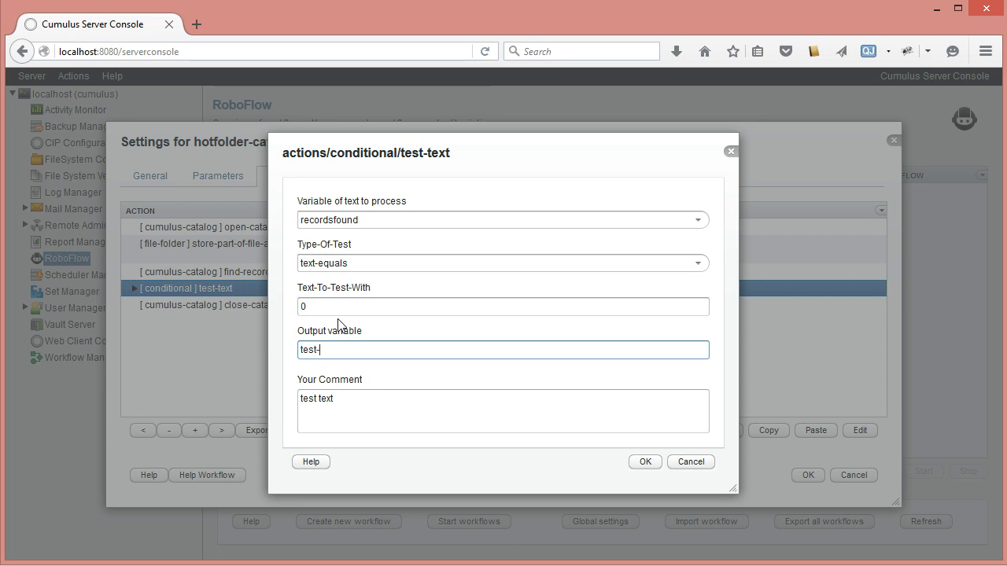
type("if")
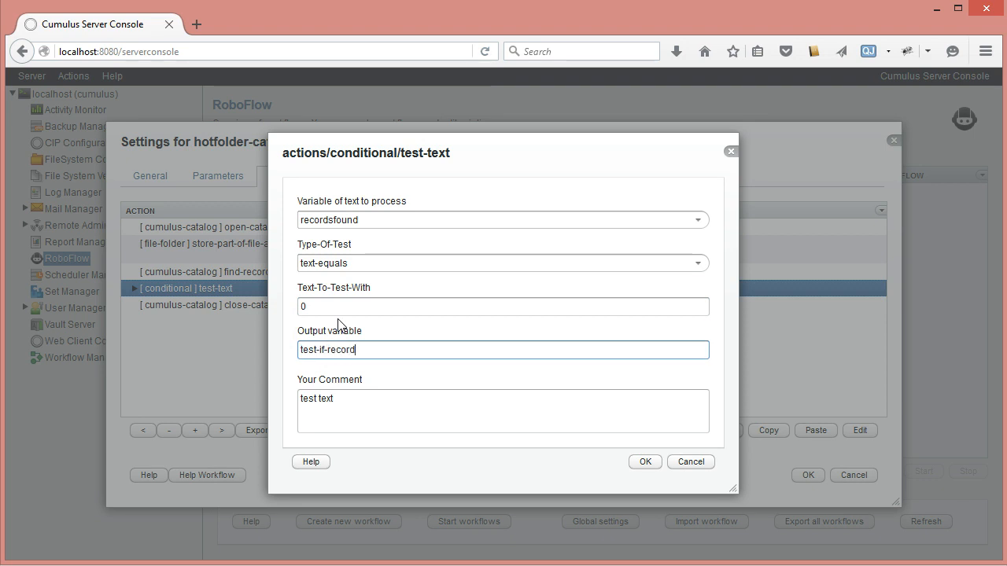
type("-record-was-NOT")
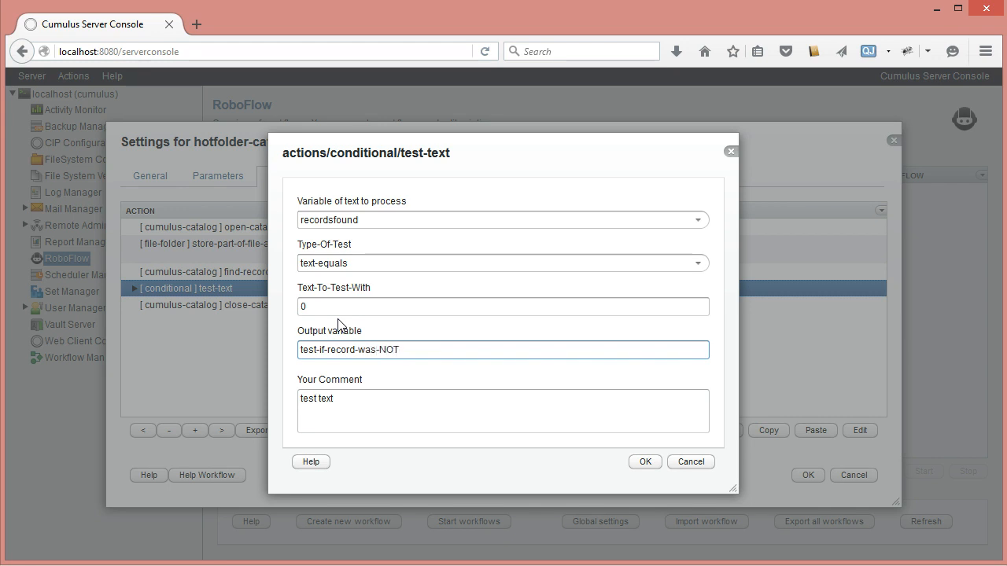
type("-found")
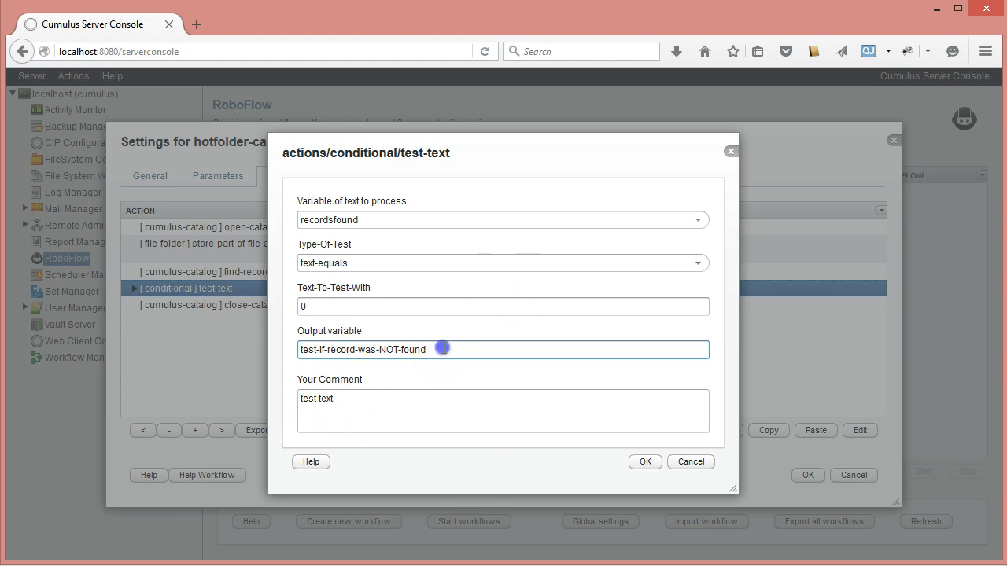
Step: Replace the test-text action's comment with a copy of its output variable name and save the action
left_click_drag(443, 349, 198, 348)
key("ctrl+c")
left_click_drag(327, 398, 202, 398)
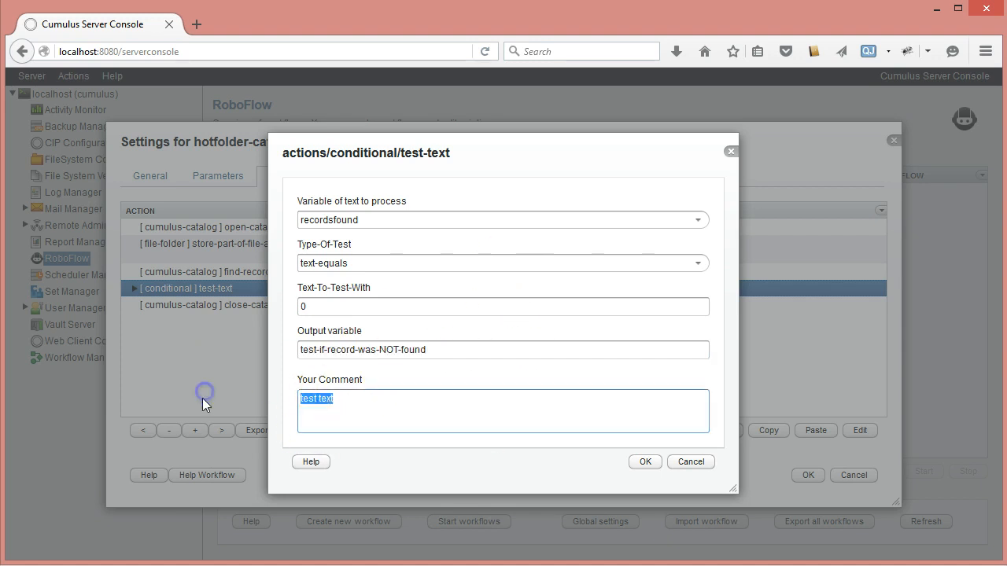
key("ctrl+v")
left_click(645, 462)
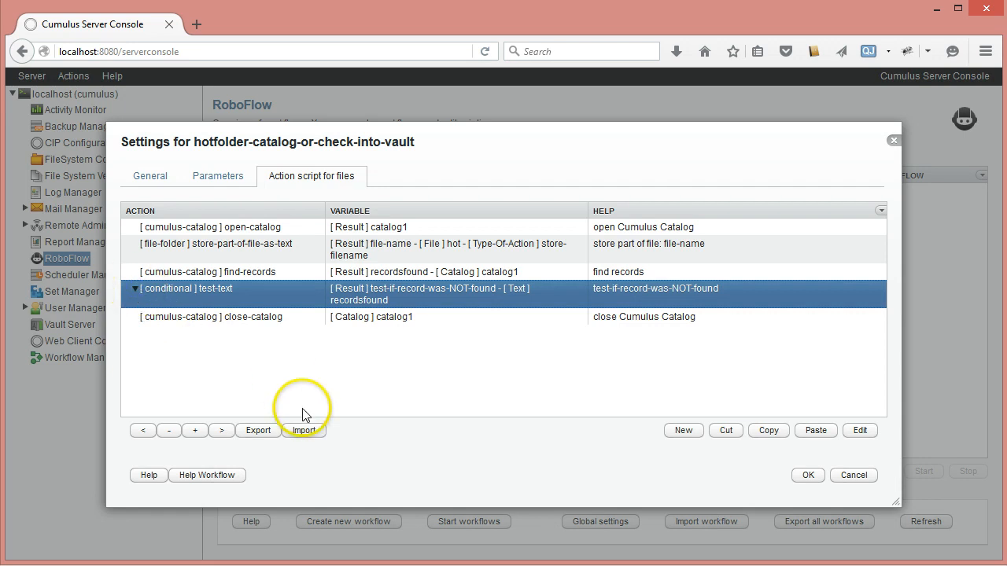
Step: Insert a catalog-file action from the cumulus-catalog category inside the test-text condition
left_click(684, 430)
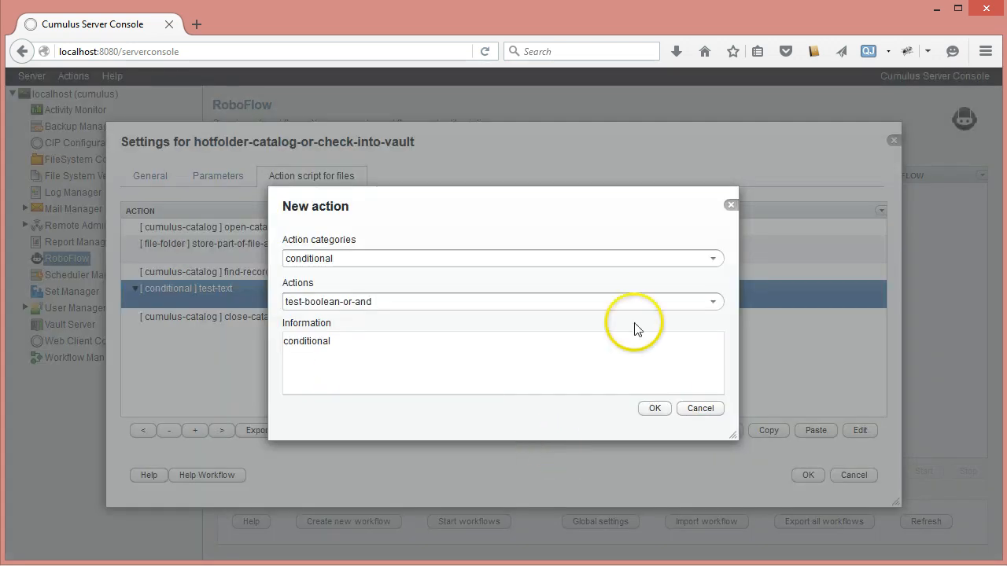
left_click(712, 258)
left_click(367, 299)
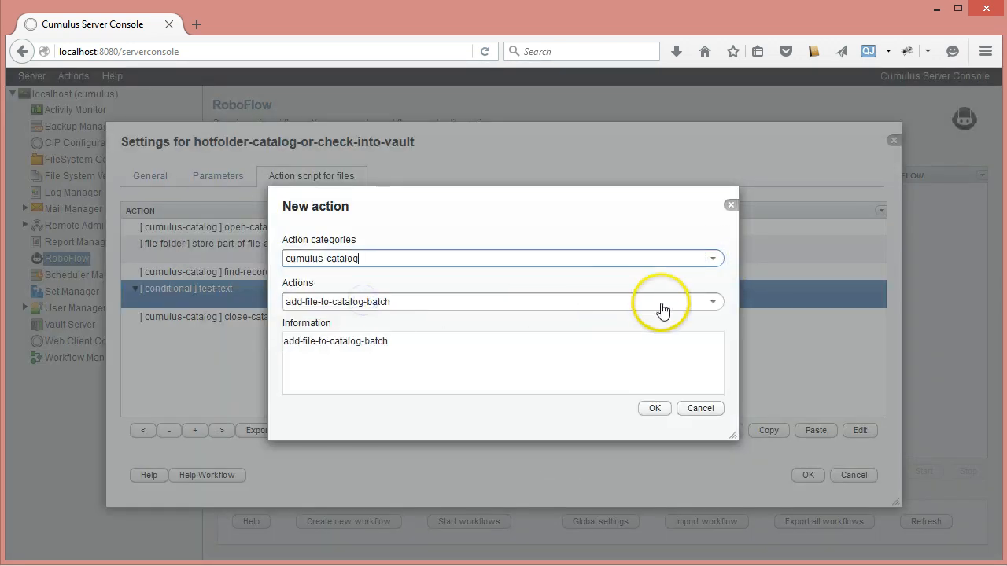
left_click(713, 302)
left_click(343, 406)
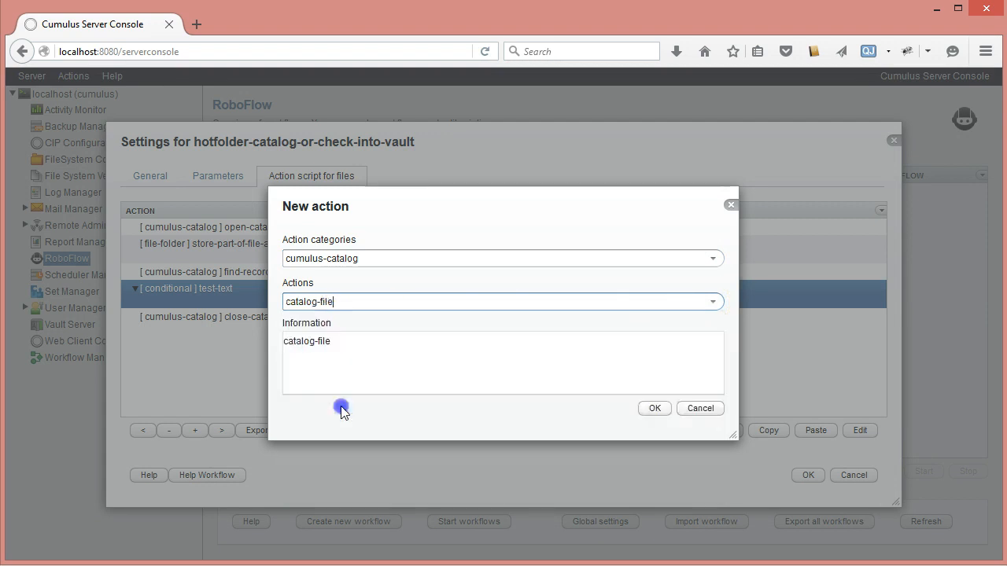
left_click(655, 408)
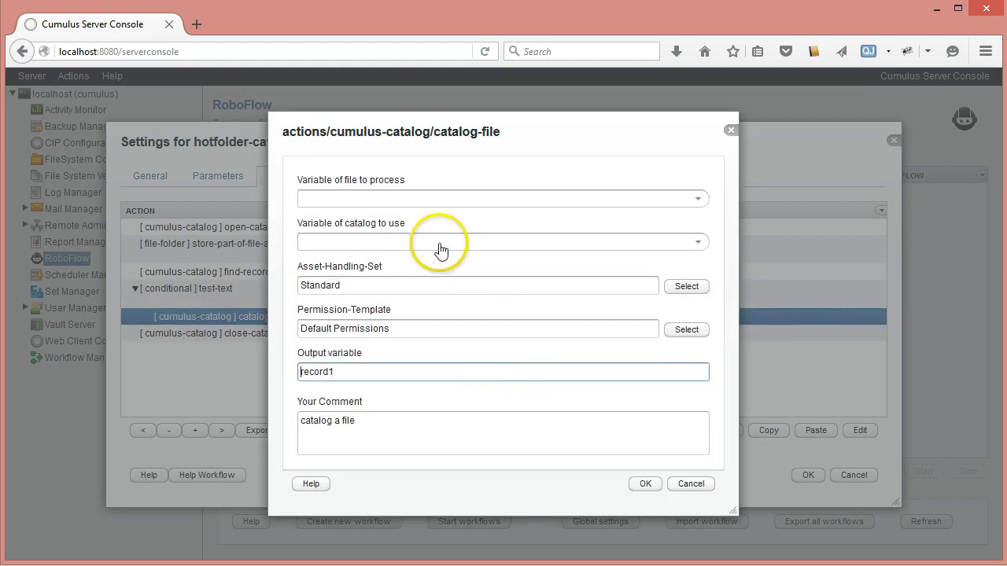
Step: Make the catalog-file action process the file variable hot in the catalog variable catalog1
left_click(696, 199)
left_click(314, 234)
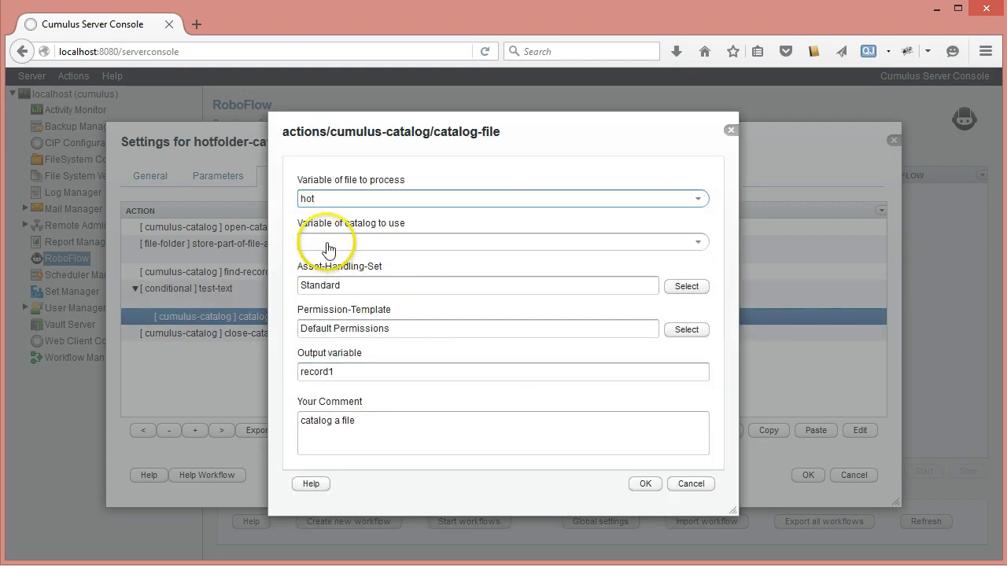
left_click(697, 242)
left_click(336, 279)
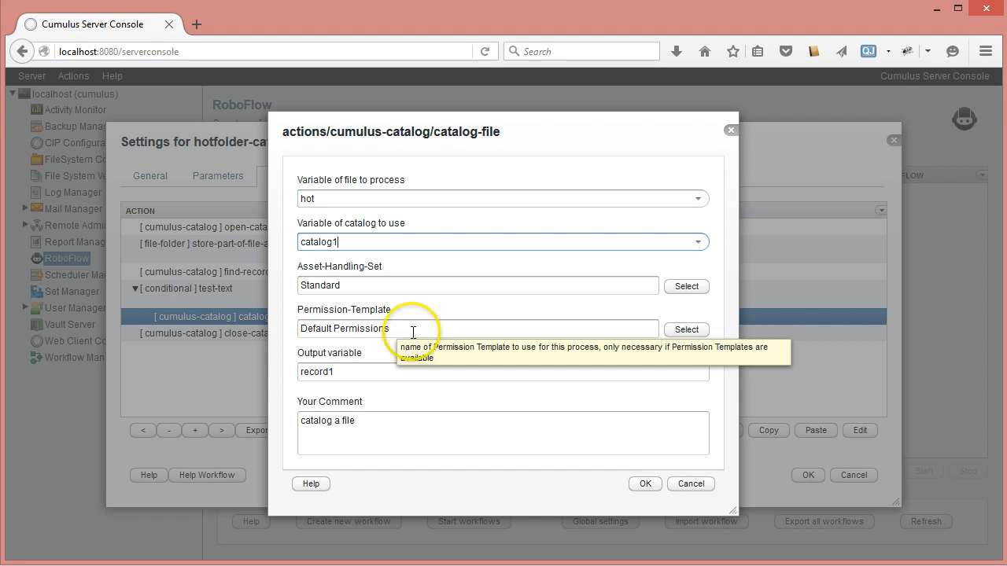
Step: Name the catalog-file action's output variable new-record
left_click(373, 375)
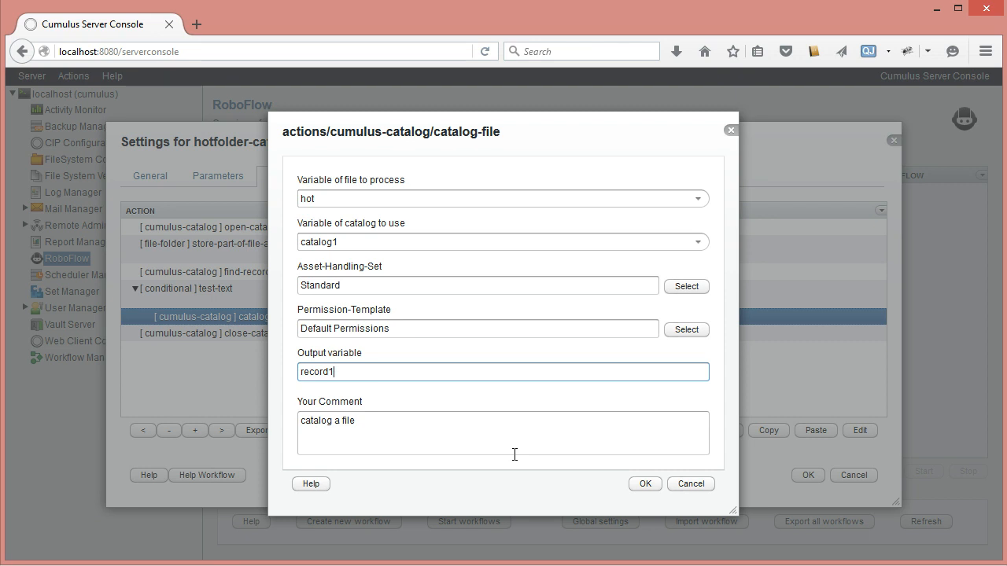
key("Left")
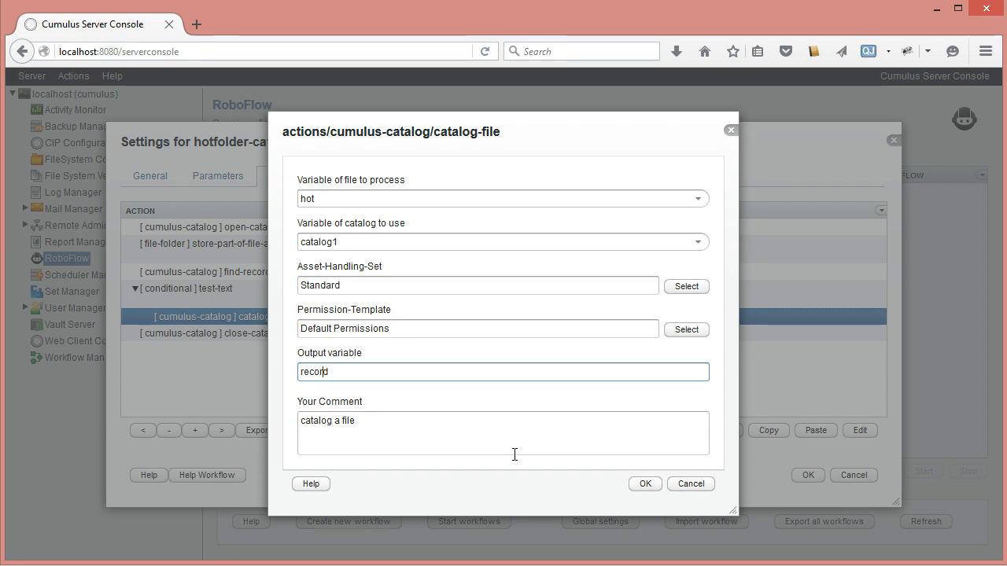
type("new-")
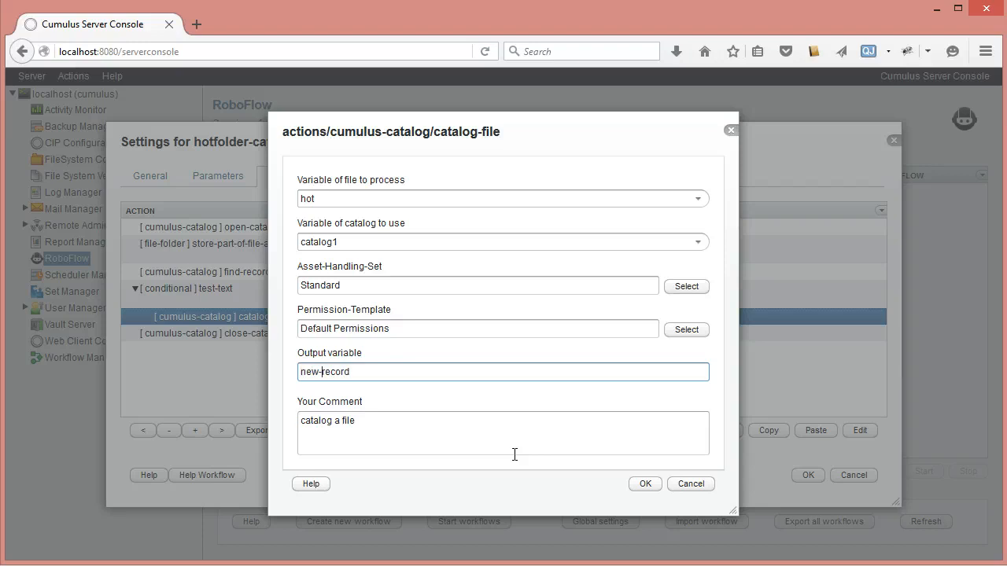
Step: Extend the catalog-file action's comment to "catalog a file: new-record" and save the action
triple_click(367, 375)
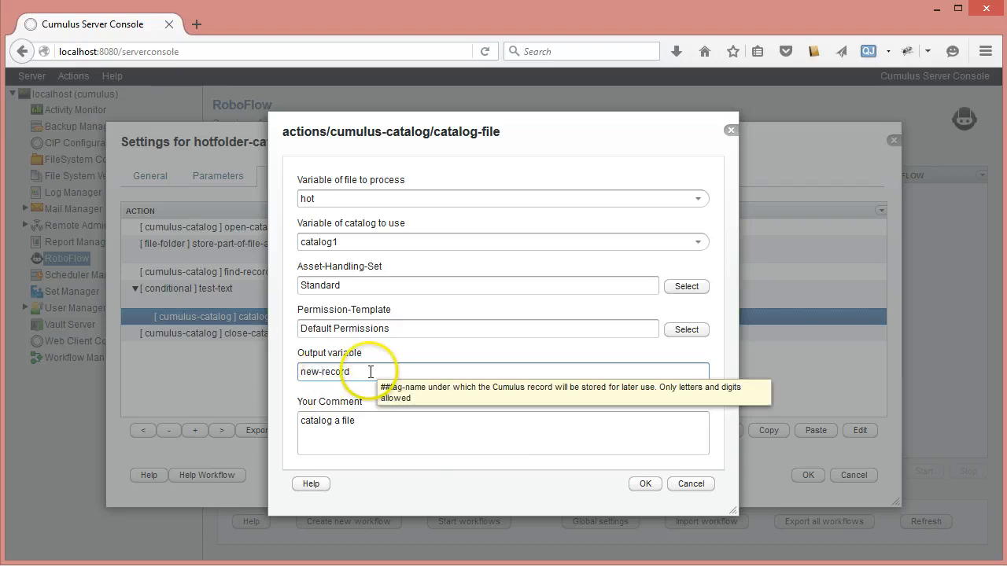
left_click(358, 421)
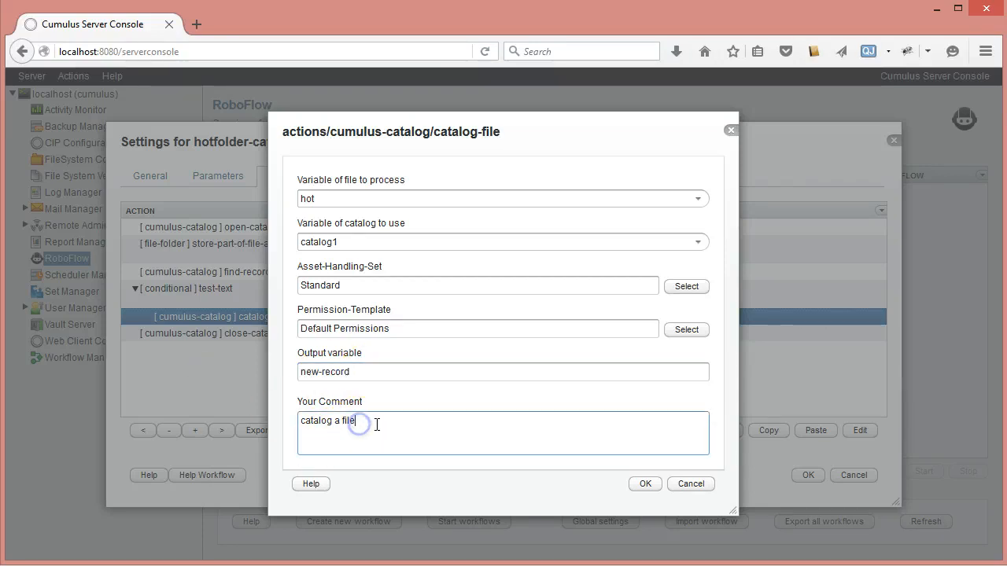
type(":")
key("ctrl+v")
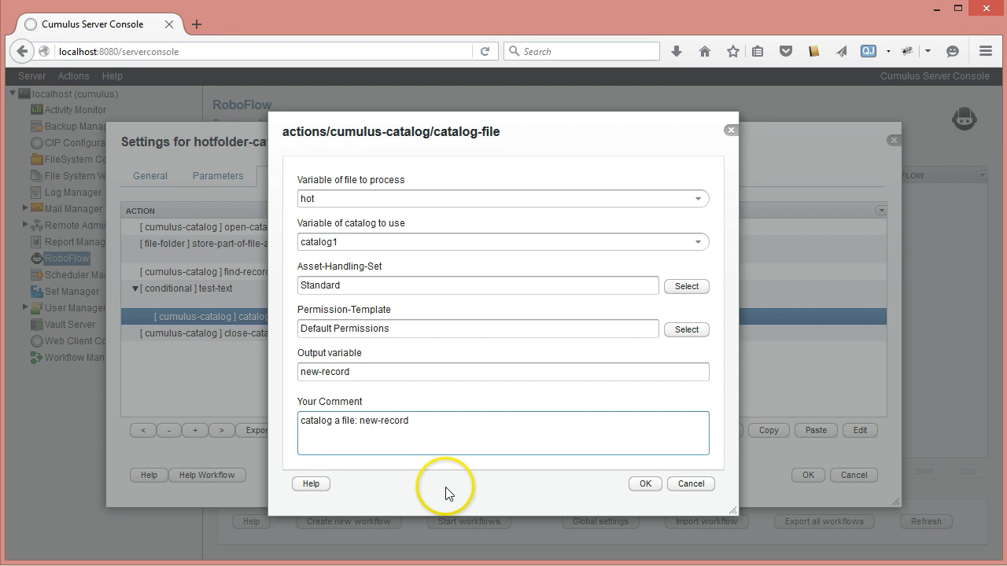
left_click(653, 482)
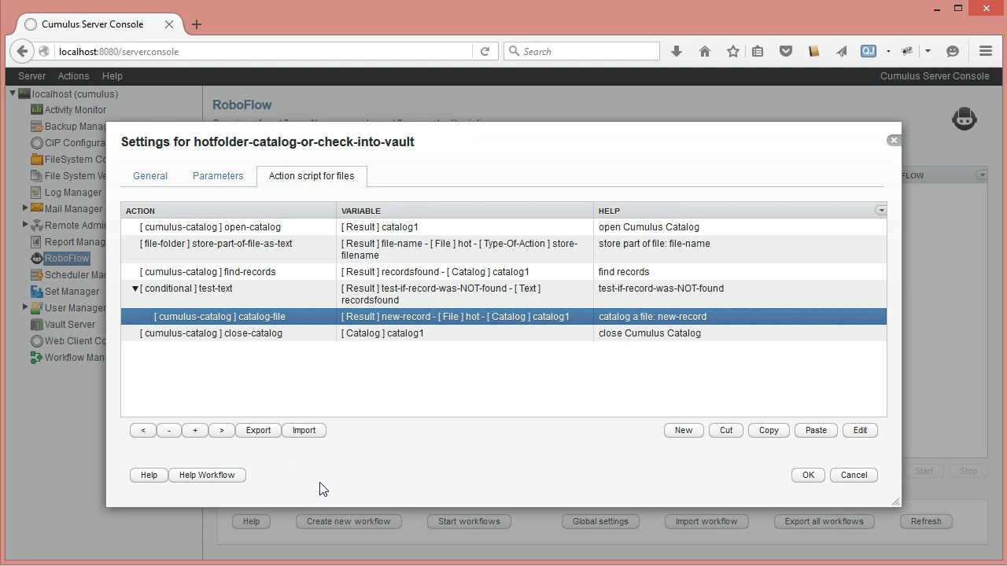
Step: Add a write-text-to-log action from the notification category after catalog-file, logging the text "File Catalogued as New"
left_click(678, 433)
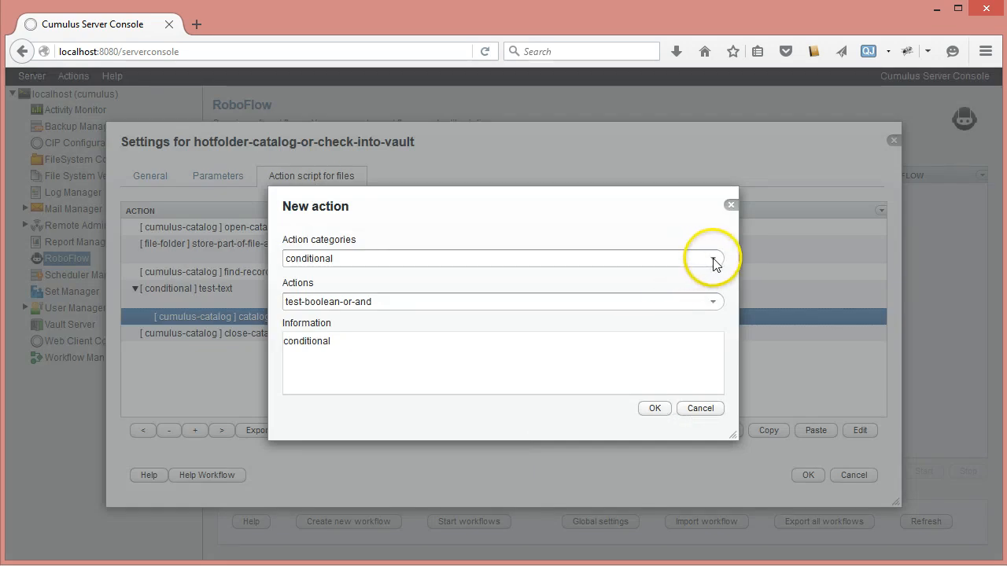
left_click(713, 258)
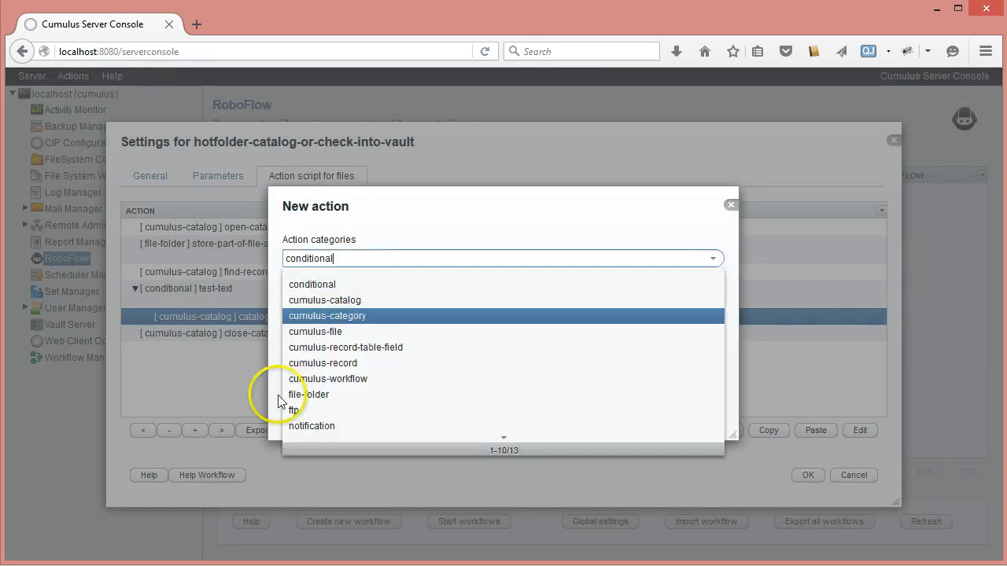
left_click(311, 426)
left_click(713, 302)
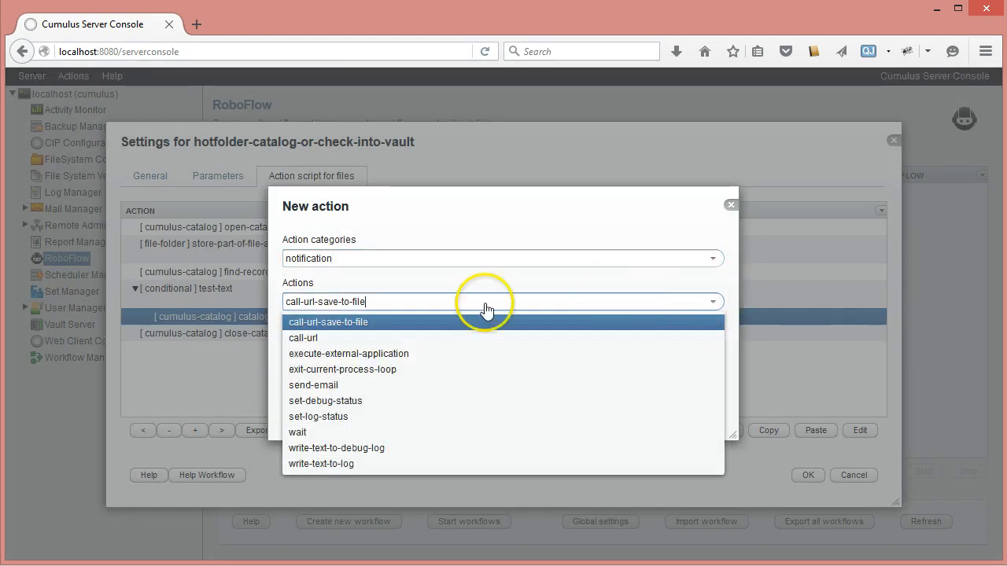
left_click(345, 466)
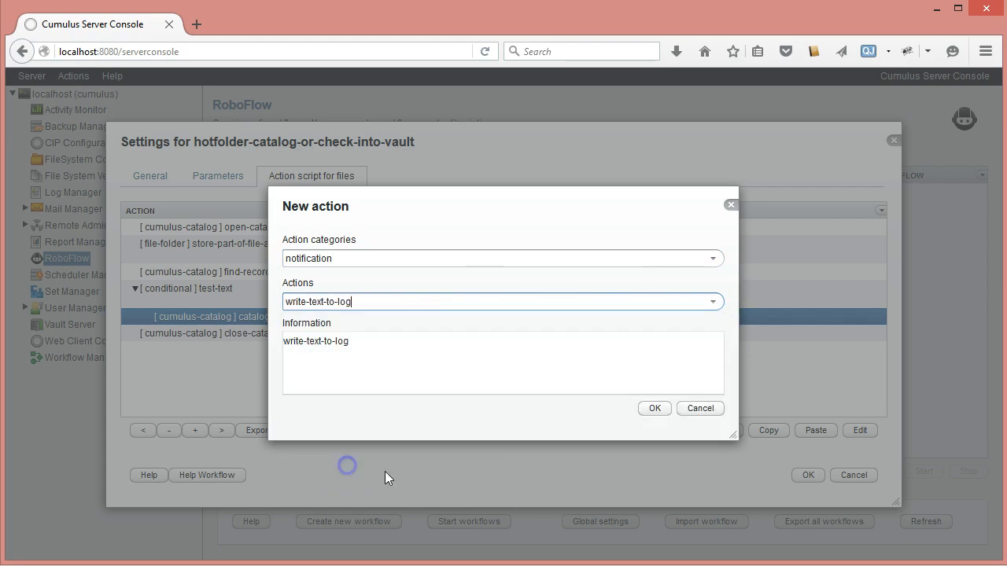
left_click(657, 407)
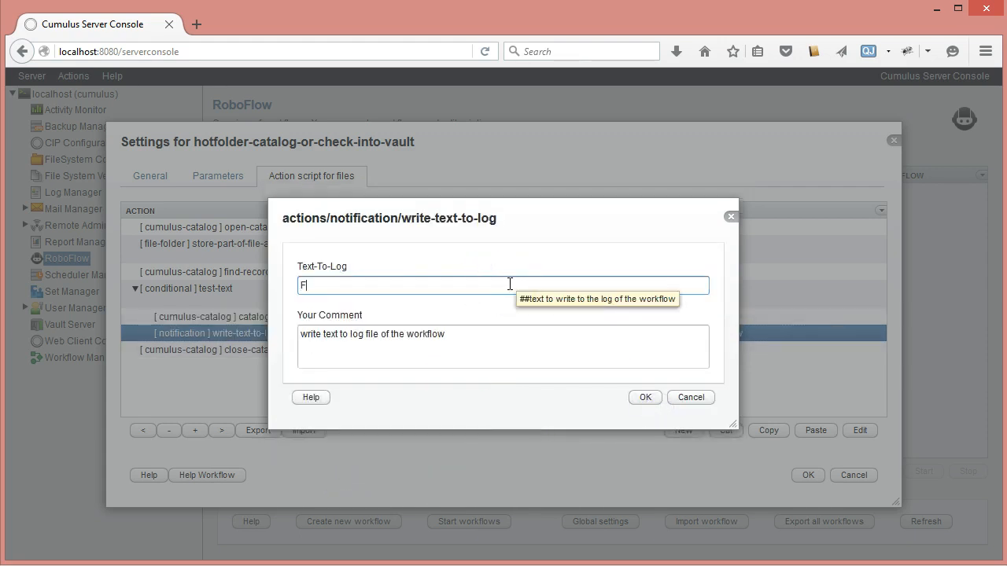
type("ile Catalogued as New")
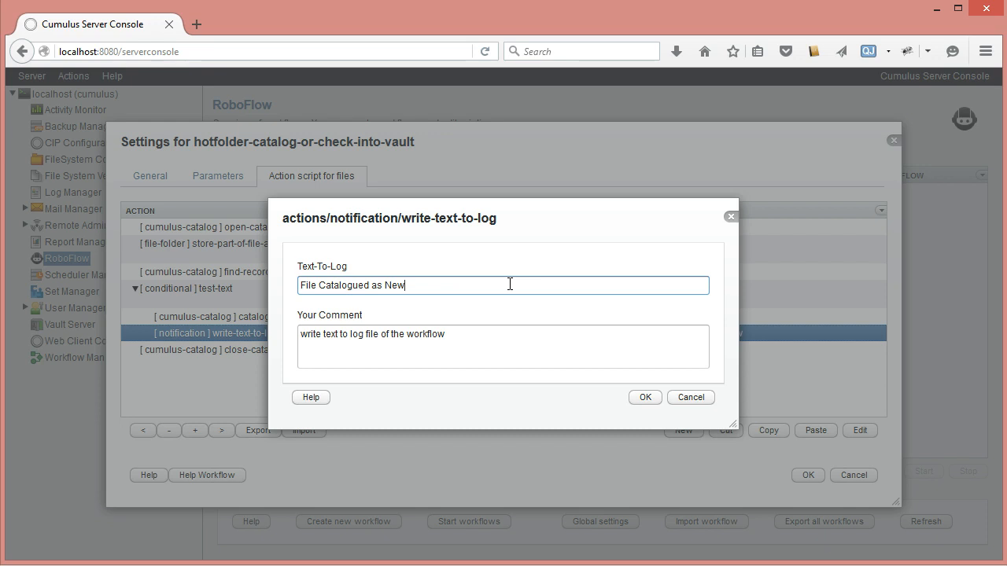
left_click(648, 398)
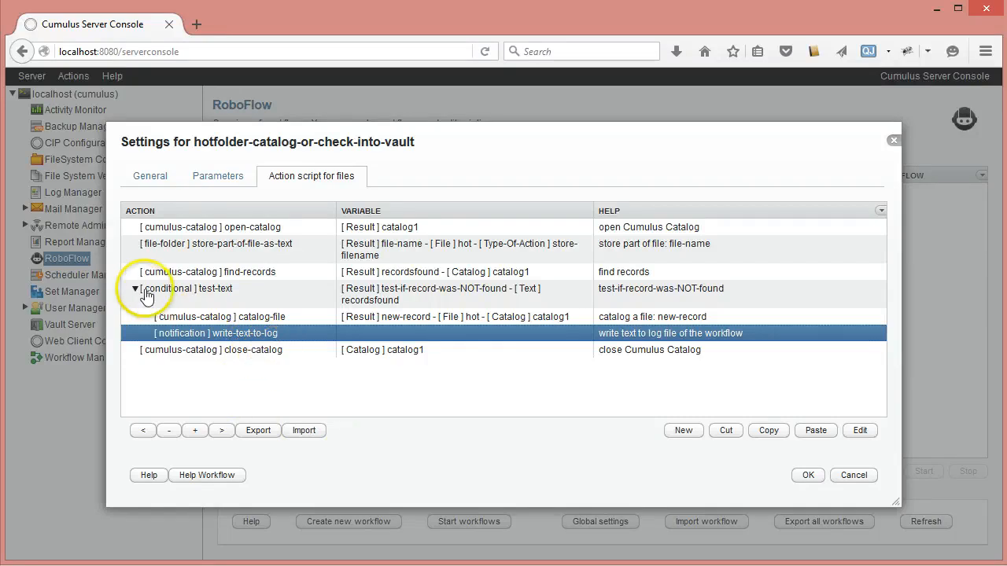
Step: Collapse the test-text branch and insert a test-else action from the conditional category directly after it
left_click(134, 288)
left_click(151, 289)
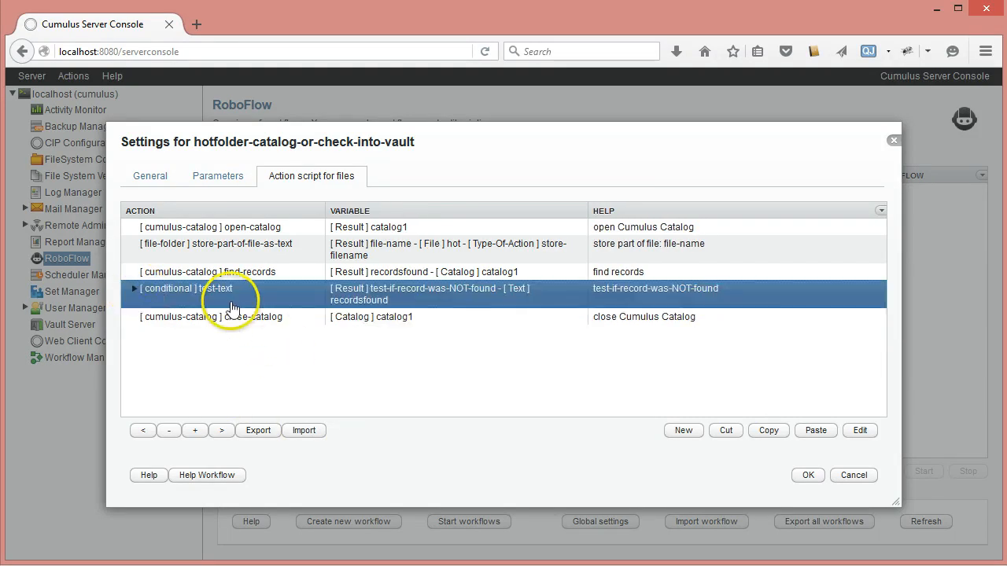
left_click(681, 430)
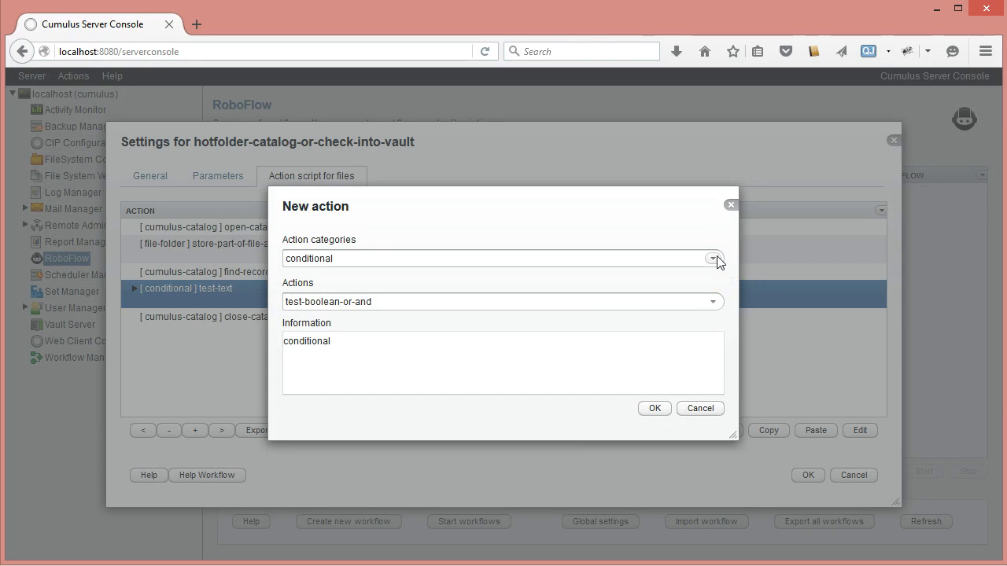
left_click(714, 259)
left_click(716, 257)
left_click(713, 302)
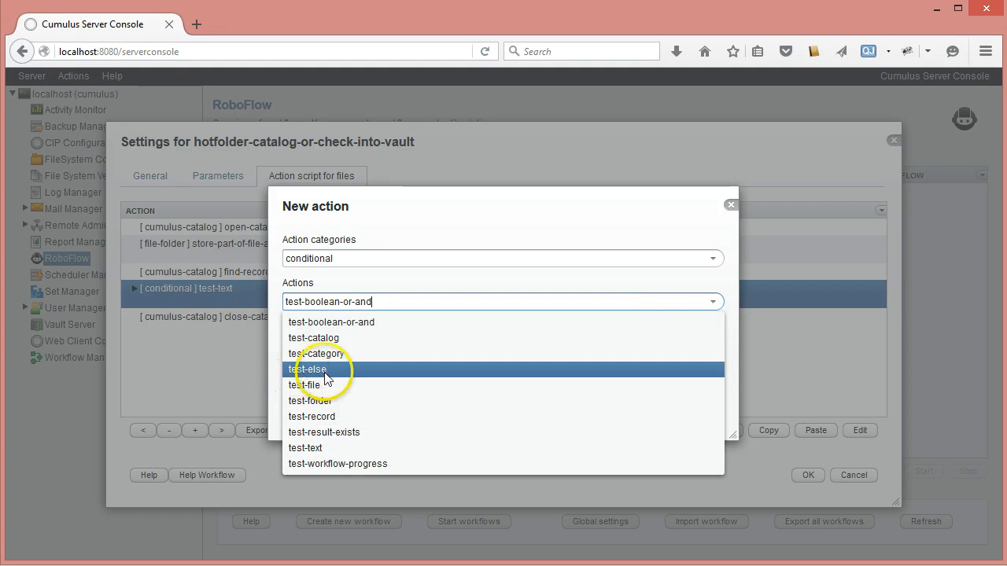
left_click(325, 369)
left_click(646, 409)
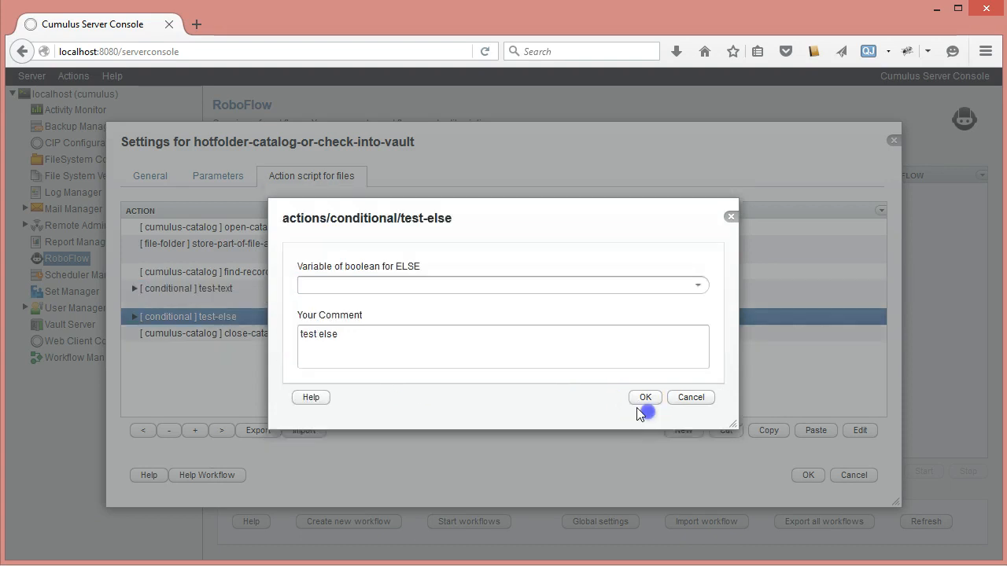
Step: Set the test-else action's boolean variable to test-if-record-was-NOT-found and save the action
left_click(698, 287)
left_click(501, 326)
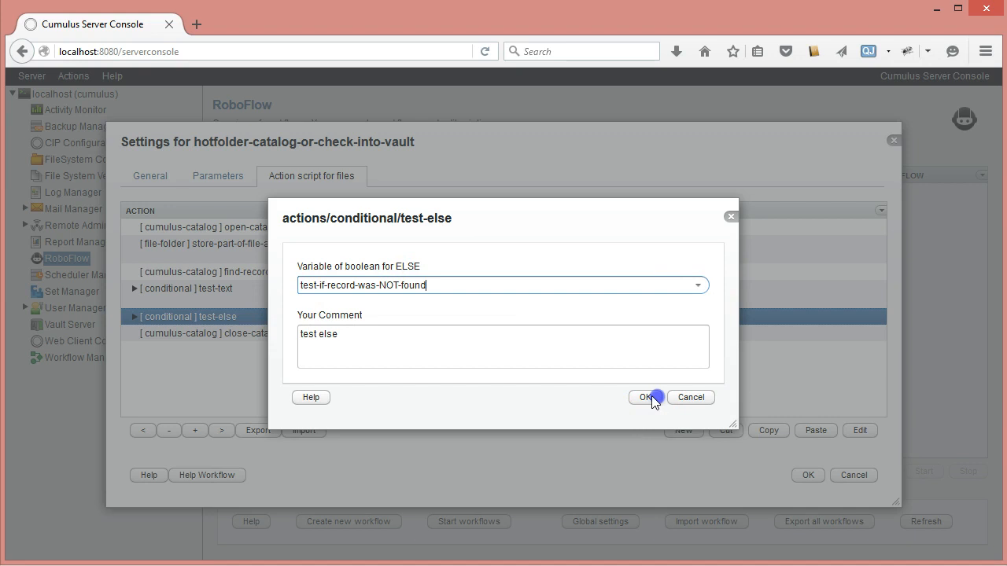
left_click(657, 399)
Step: Insert a process-records-in-collection action from the cumulus-catalog category inside the test-else branch
left_click(134, 318)
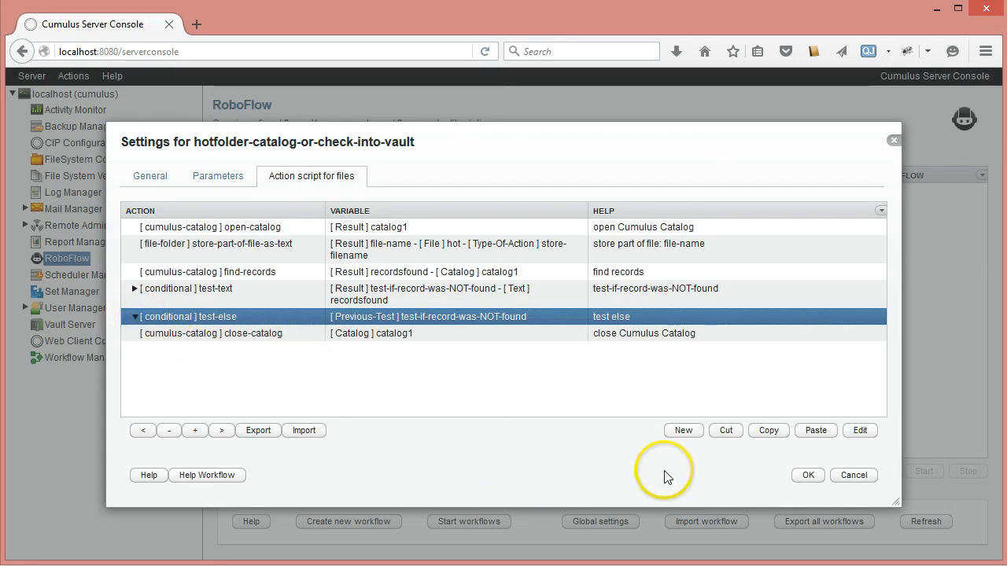
left_click(681, 431)
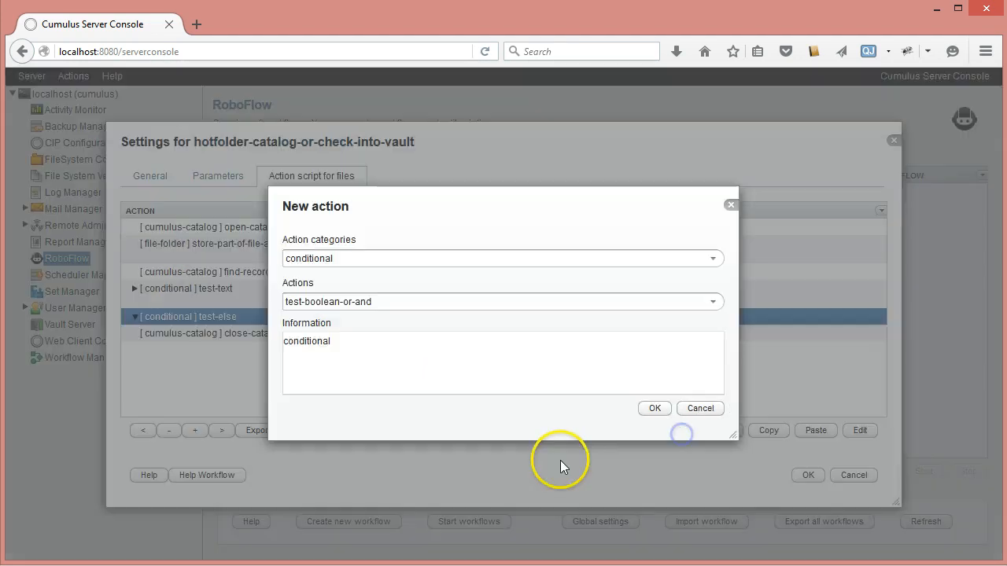
left_click(713, 259)
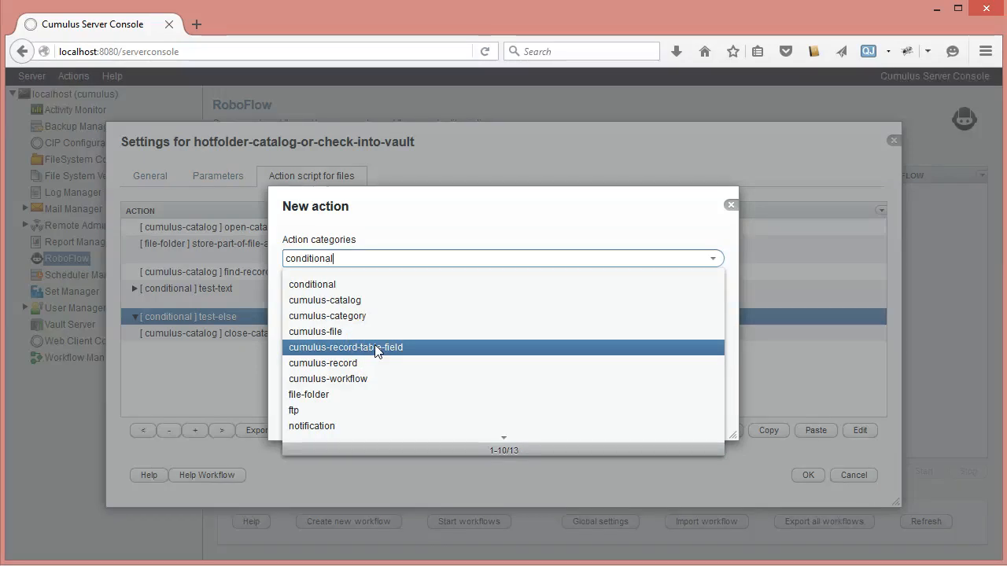
left_click(712, 259)
left_click(713, 259)
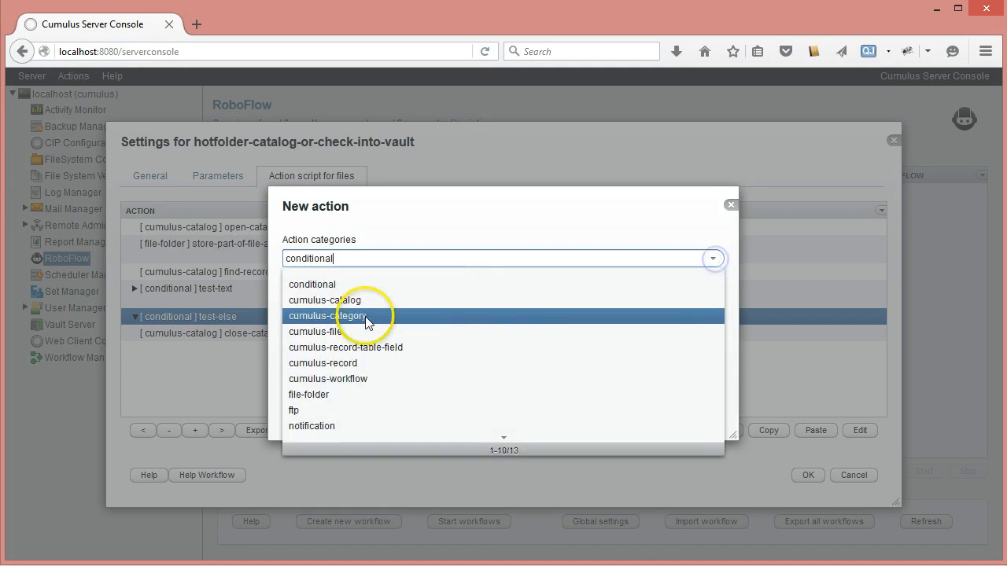
left_click(365, 300)
left_click(713, 302)
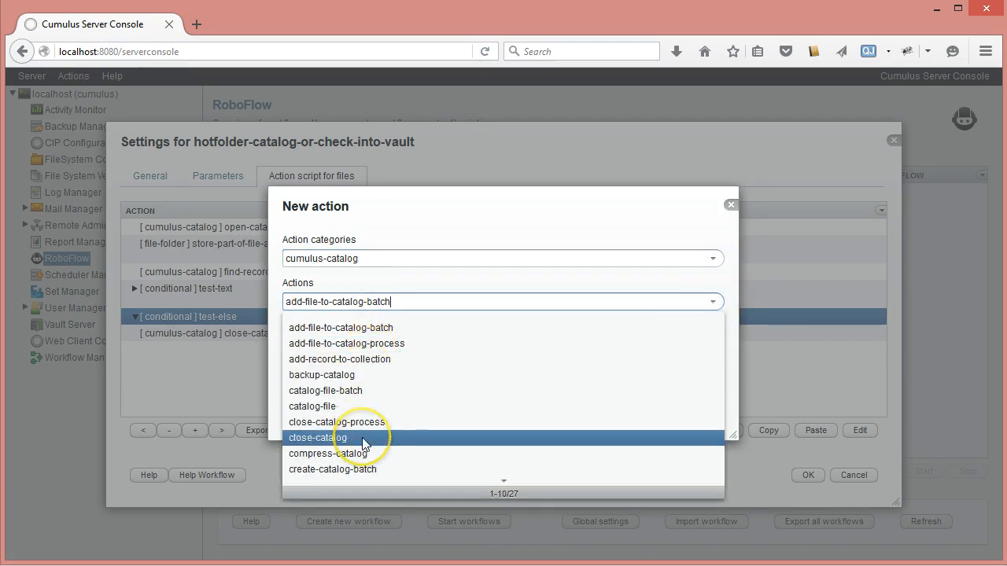
scroll(362, 443, "down", 3)
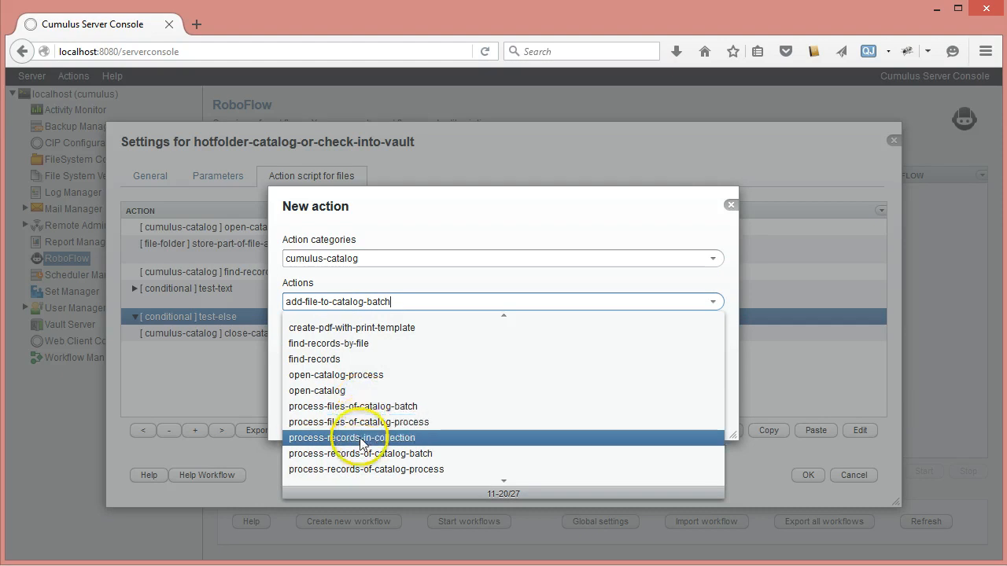
left_click(360, 439)
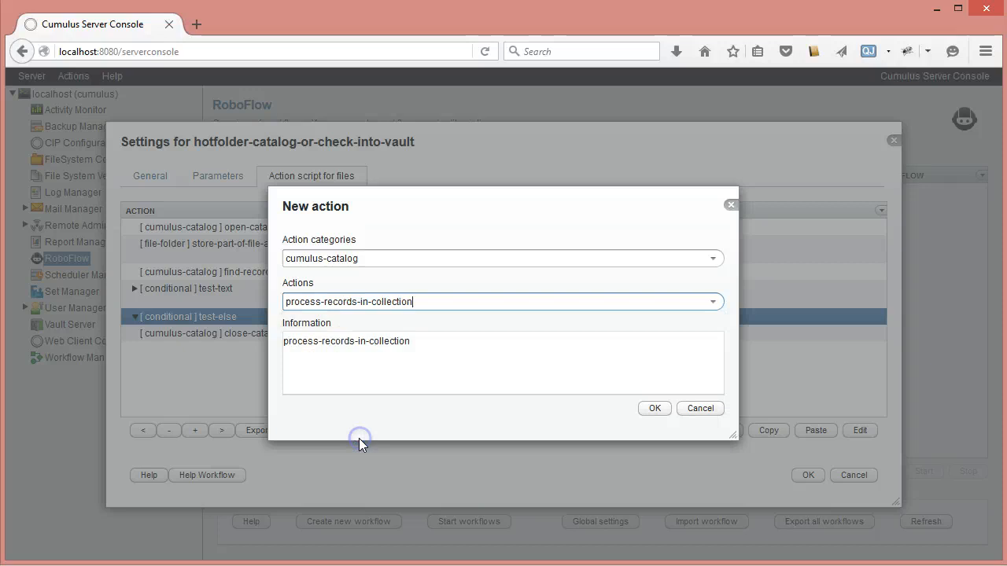
left_click(649, 410)
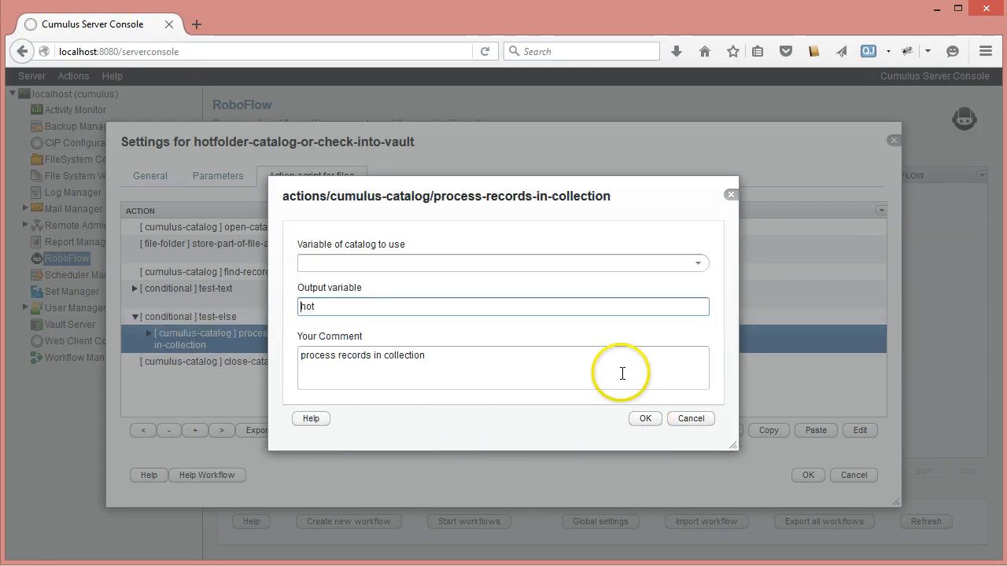
Step: Make the process-records-in-collection action use catalog1 and name its output variable exiting-record
left_click(697, 264)
left_click(398, 297)
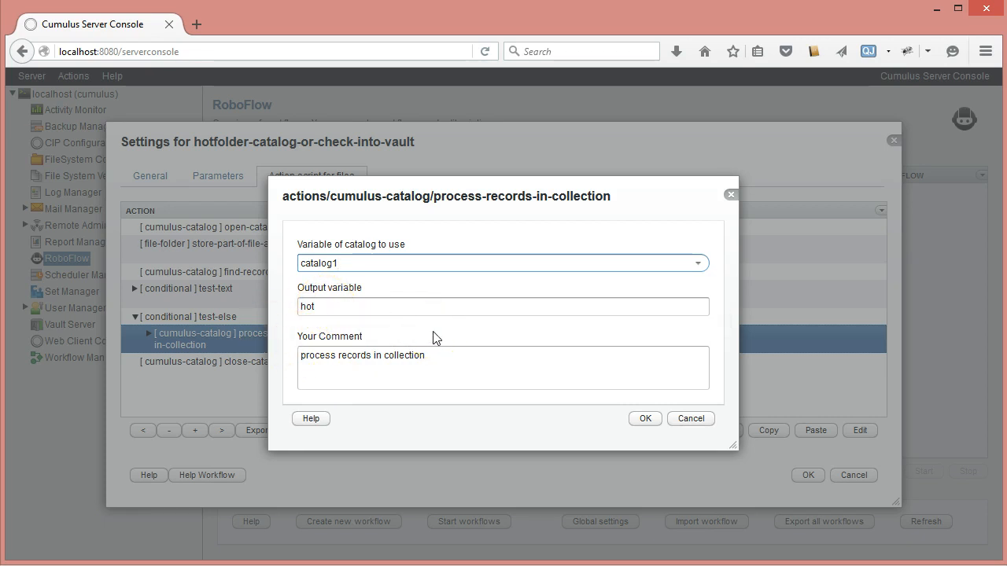
double_click(323, 307)
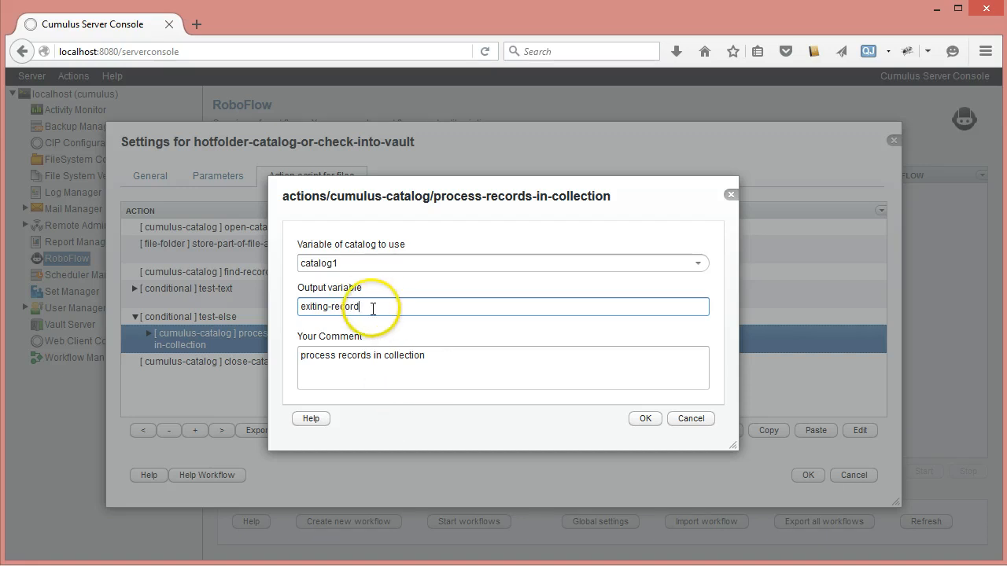
Step: Extend the process-records-in-collection action's comment to "process records in collection: exiting-record" and save the action
left_click_drag(365, 306, 168, 300)
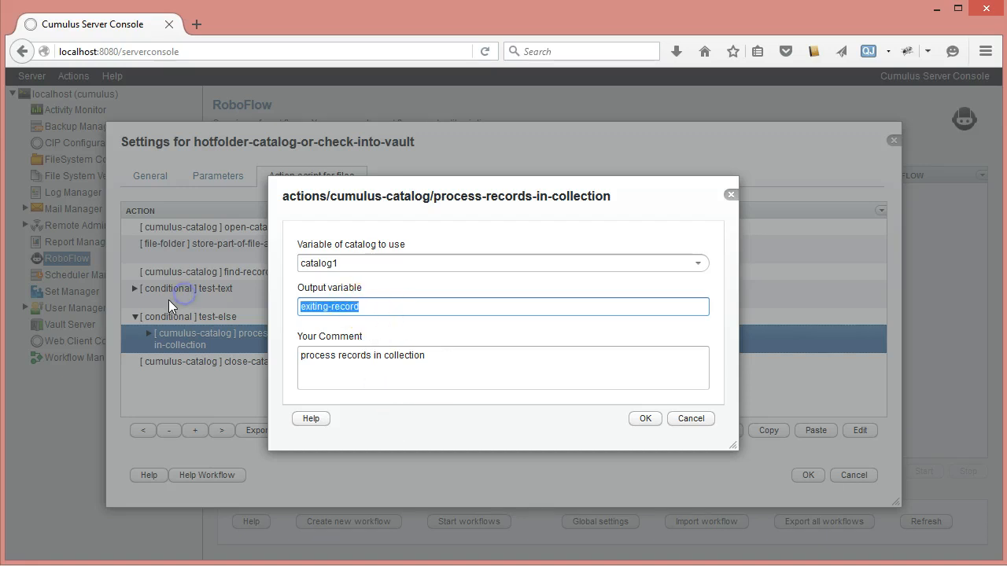
left_click(462, 359)
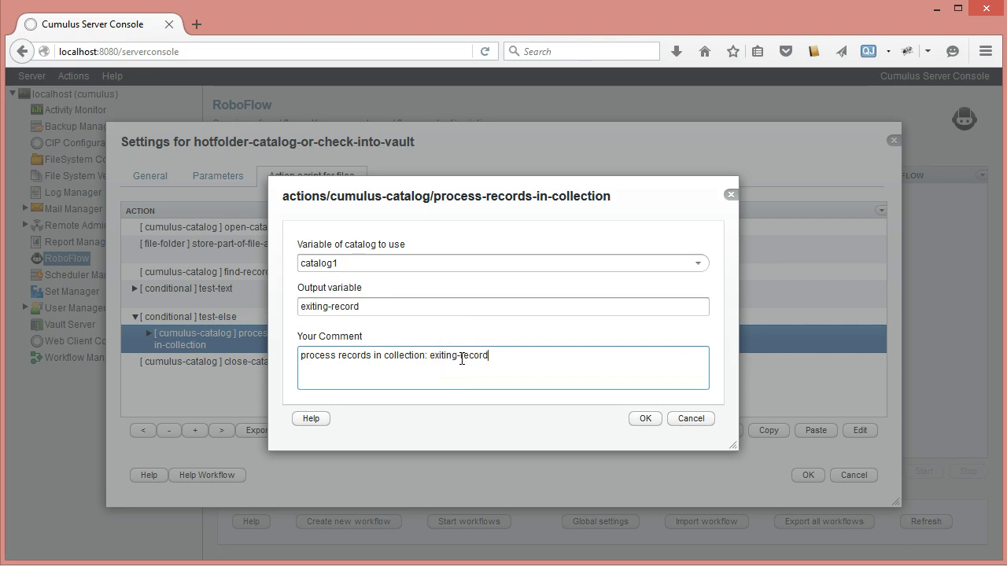
left_click(644, 419)
Step: Insert a check-in-file action from the cumulus-file category inside the process-records-in-collection action
left_click(148, 334)
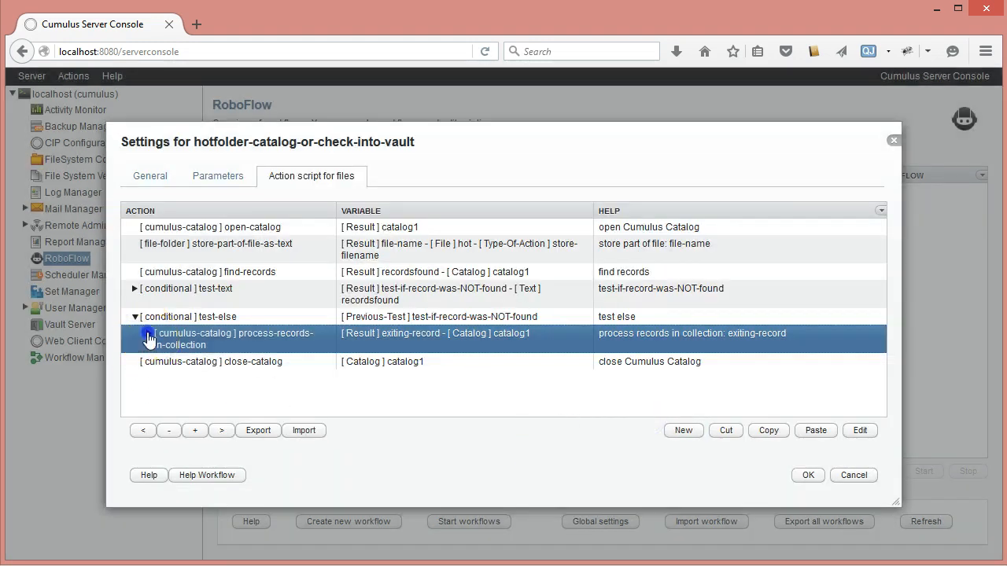
left_click(682, 438)
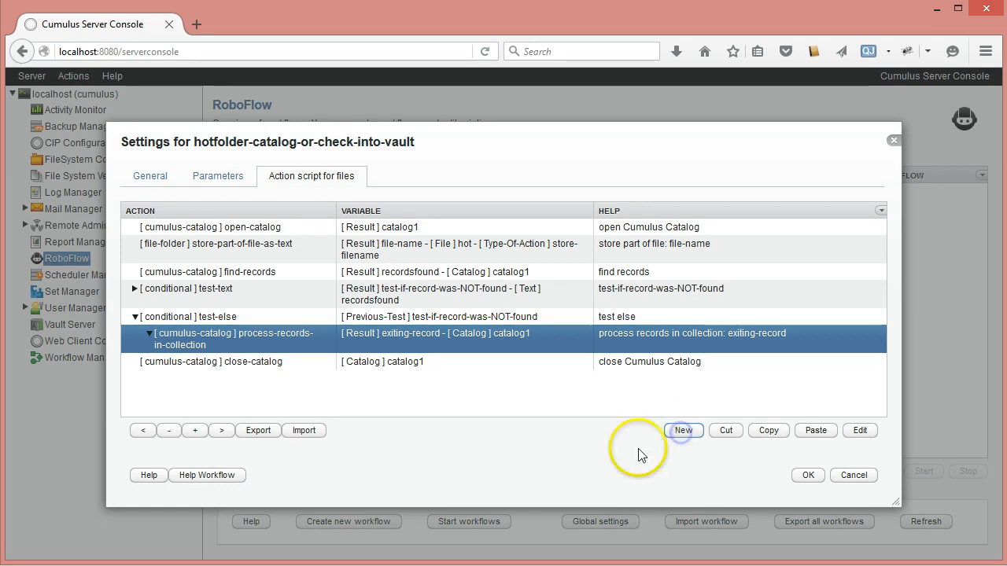
left_click(712, 258)
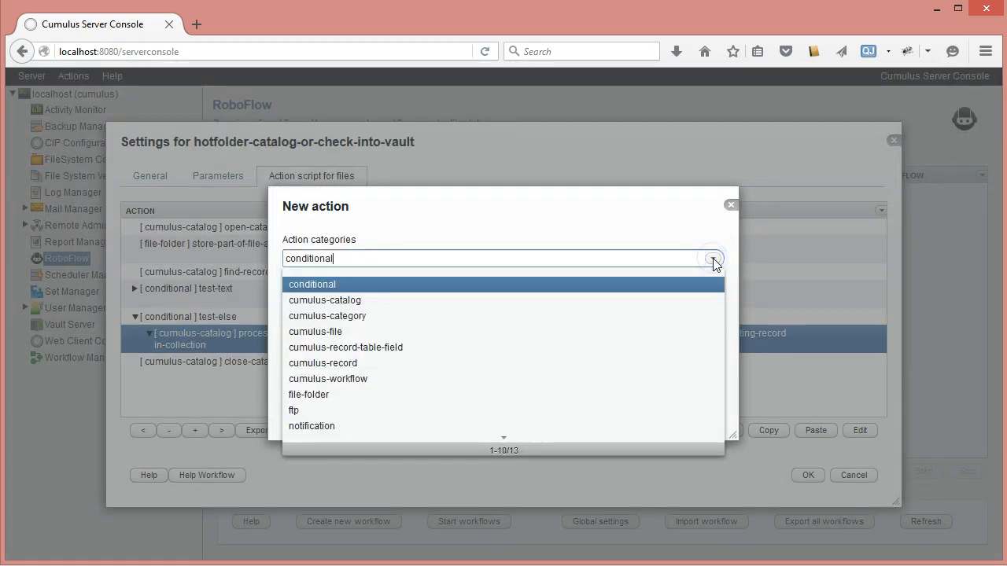
left_click(379, 363)
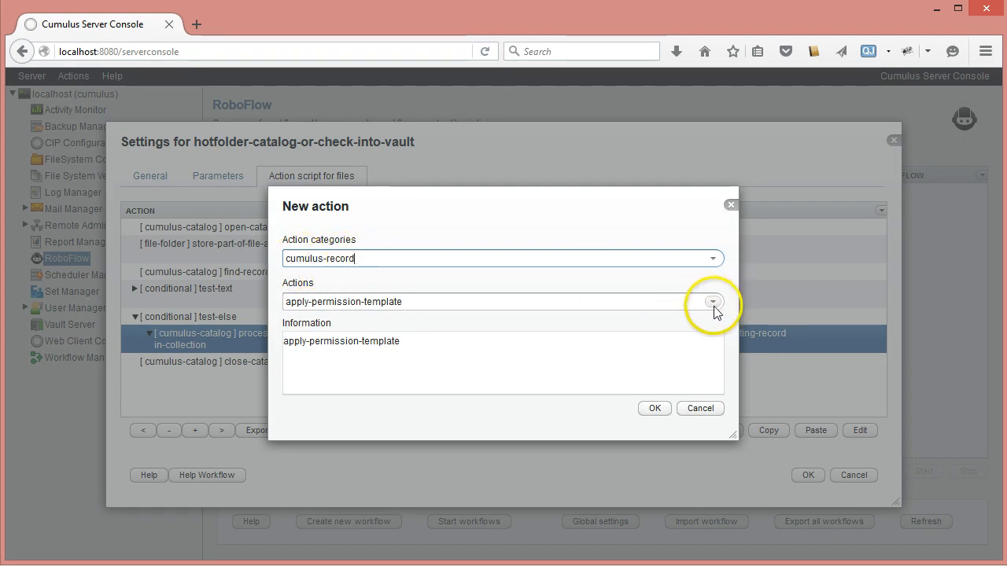
left_click(713, 259)
left_click(345, 332)
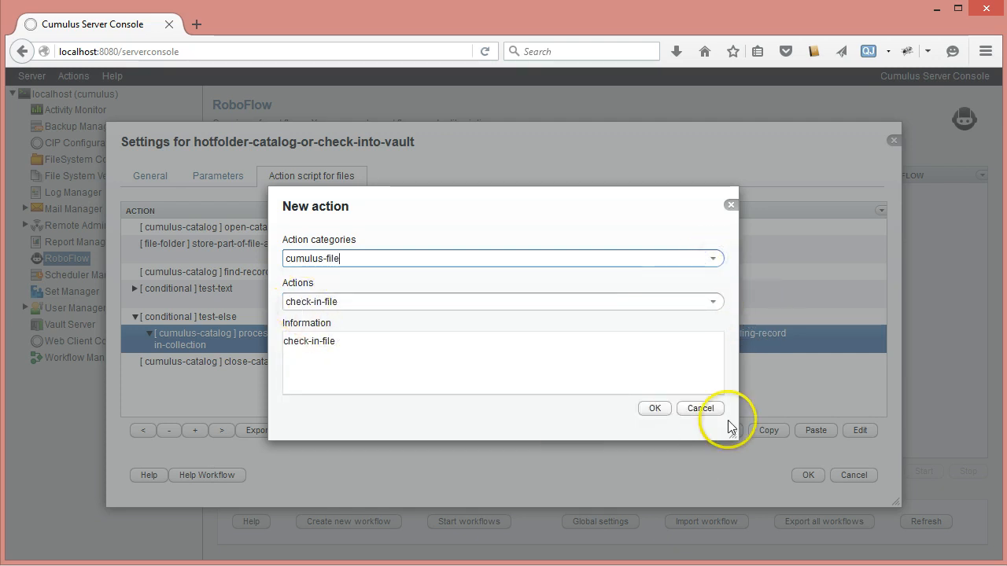
left_click(654, 408)
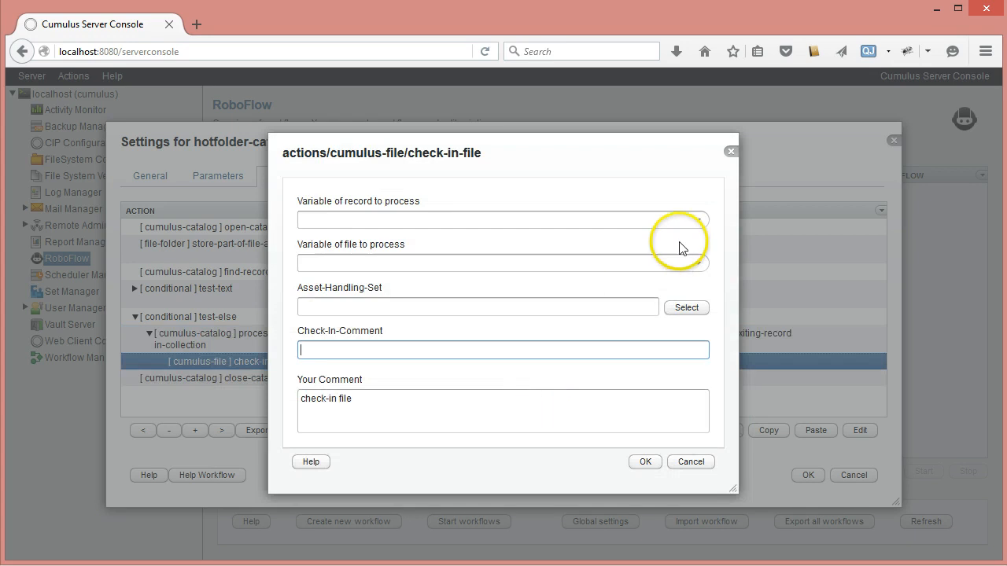
Step: Set the check-in-file action's record variable to exiting-record and its file variable to hot
left_click(698, 220)
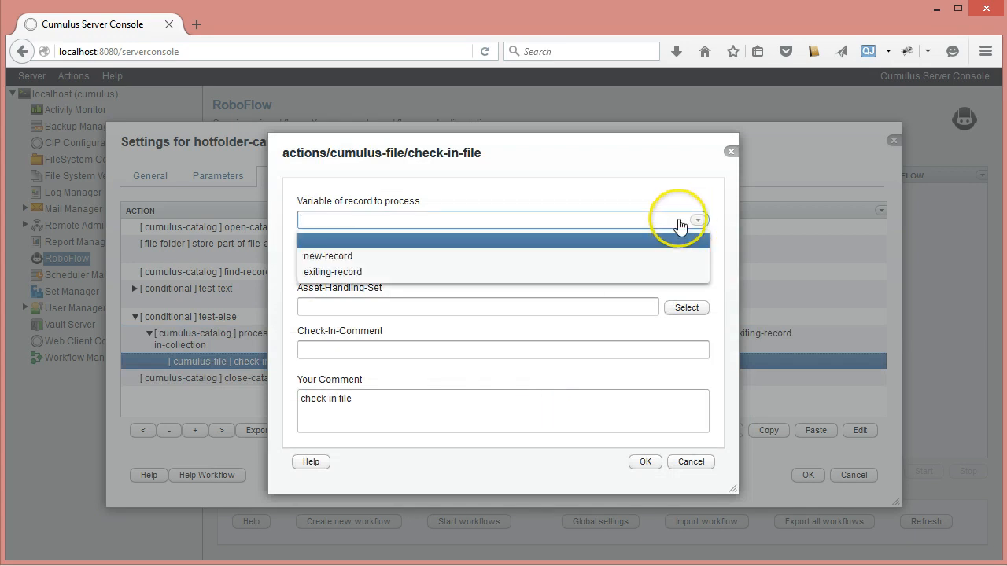
left_click(311, 272)
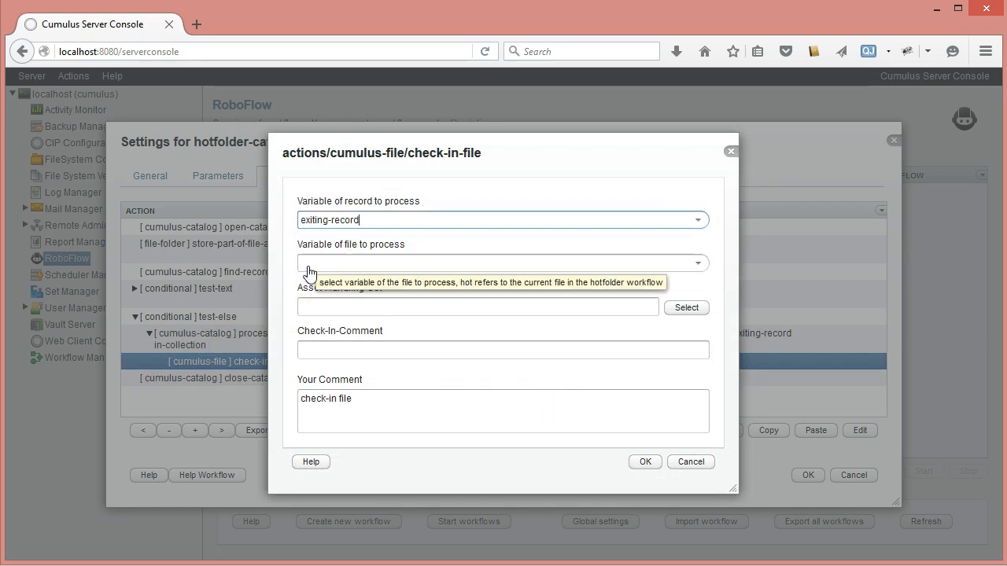
left_click(697, 264)
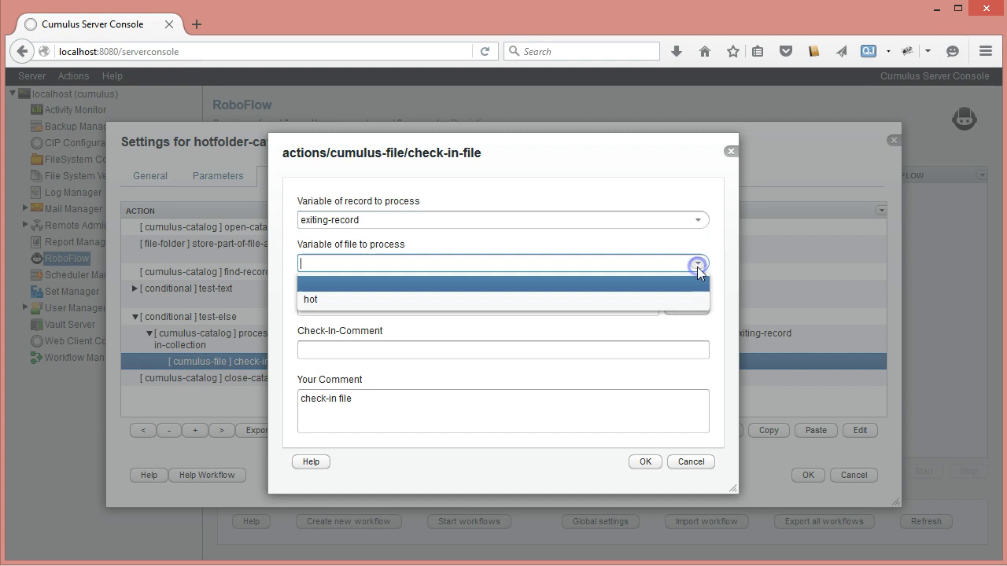
left_click(313, 299)
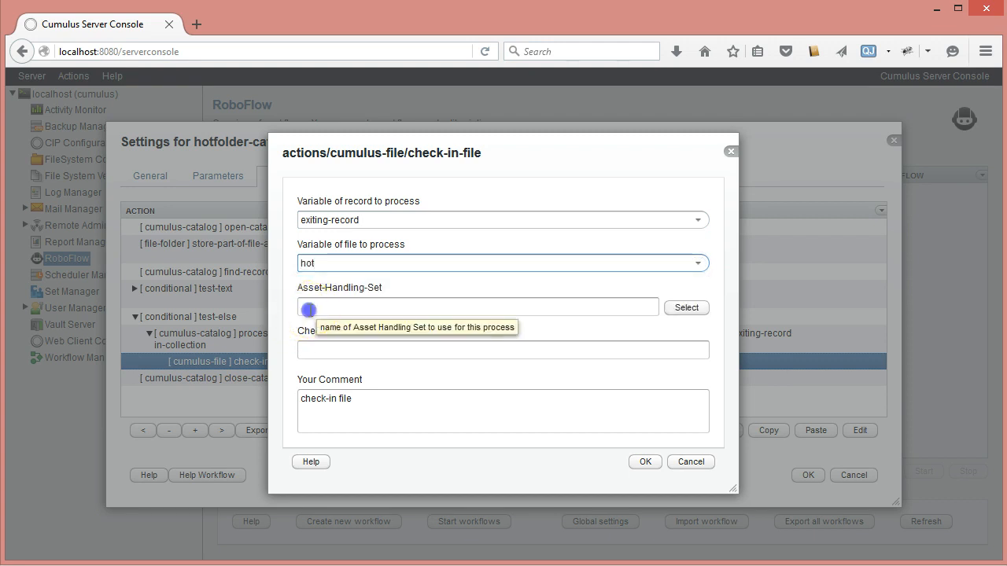
Step: Assign the Standard asset handling set from Catalog-With-Vault to the check-in-file action
left_click(540, 319)
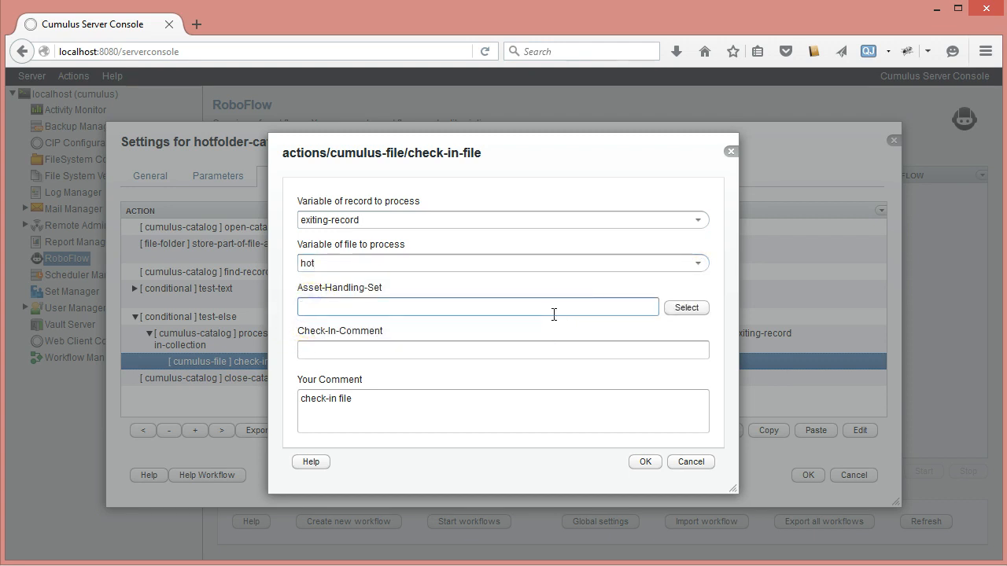
left_click(697, 308)
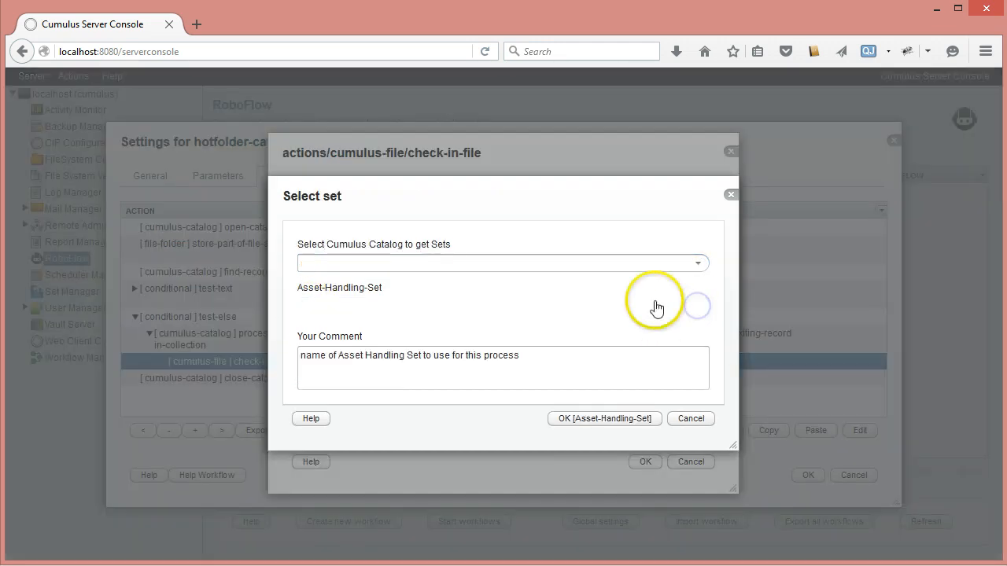
left_click(697, 263)
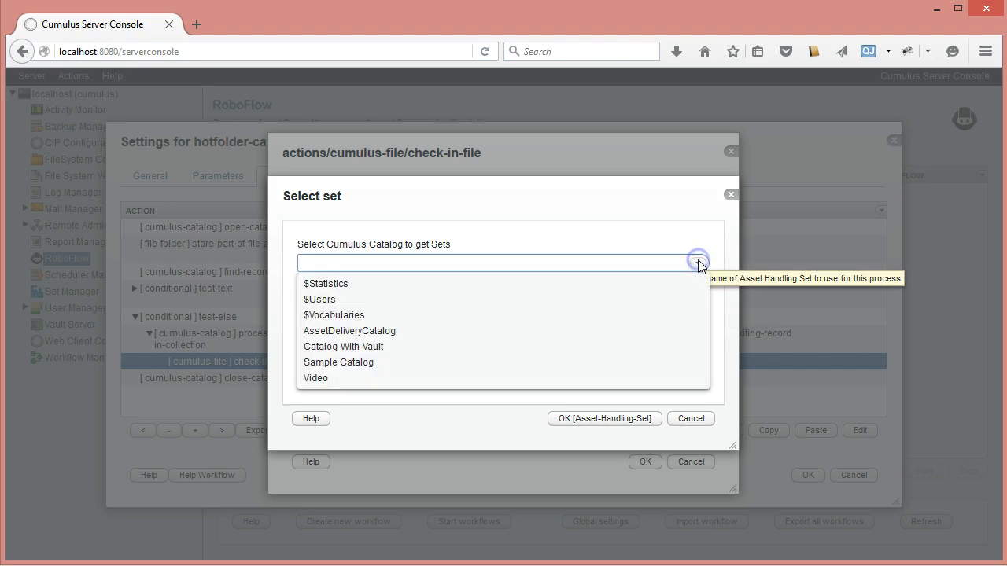
left_click(349, 349)
left_click(698, 307)
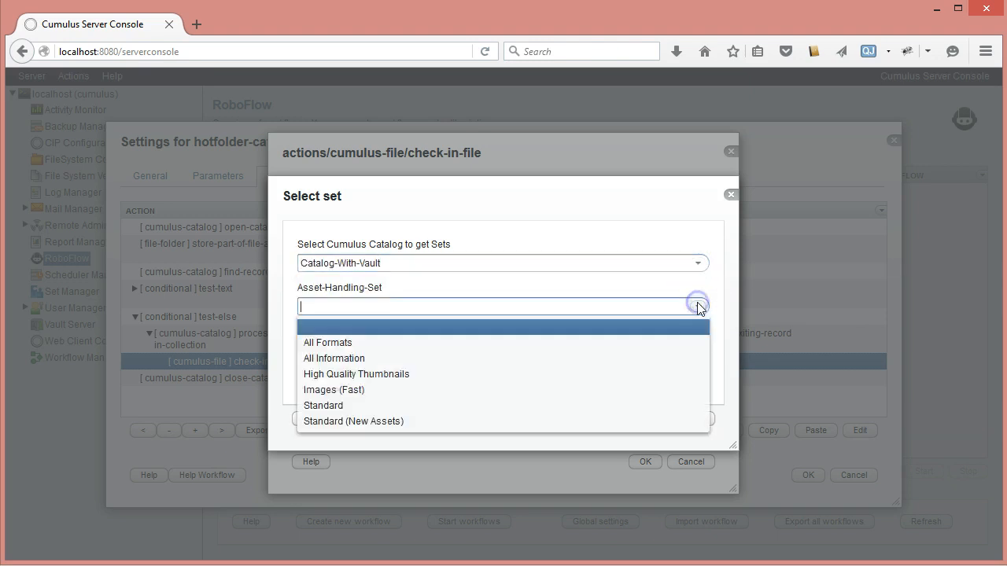
left_click(346, 405)
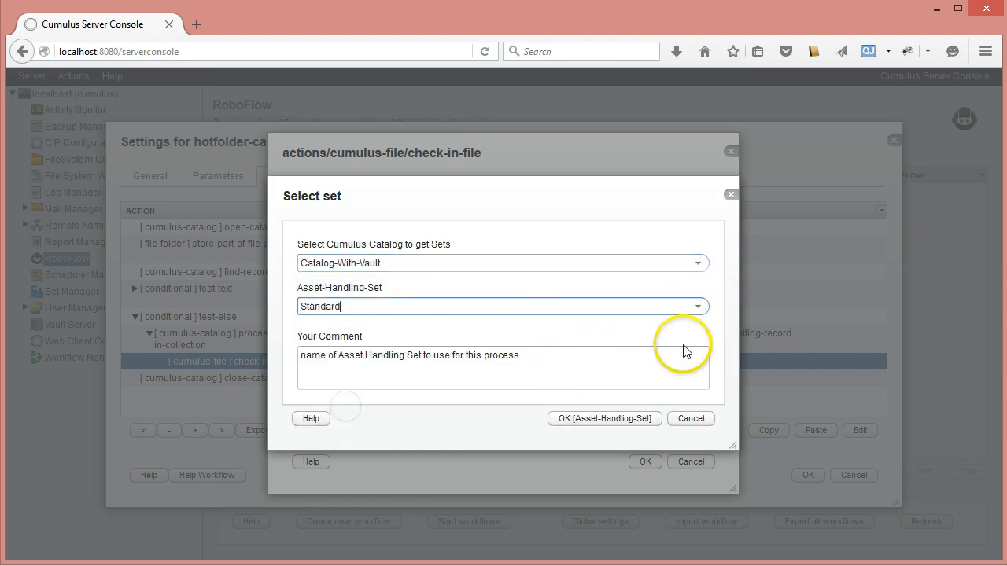
left_click(602, 418)
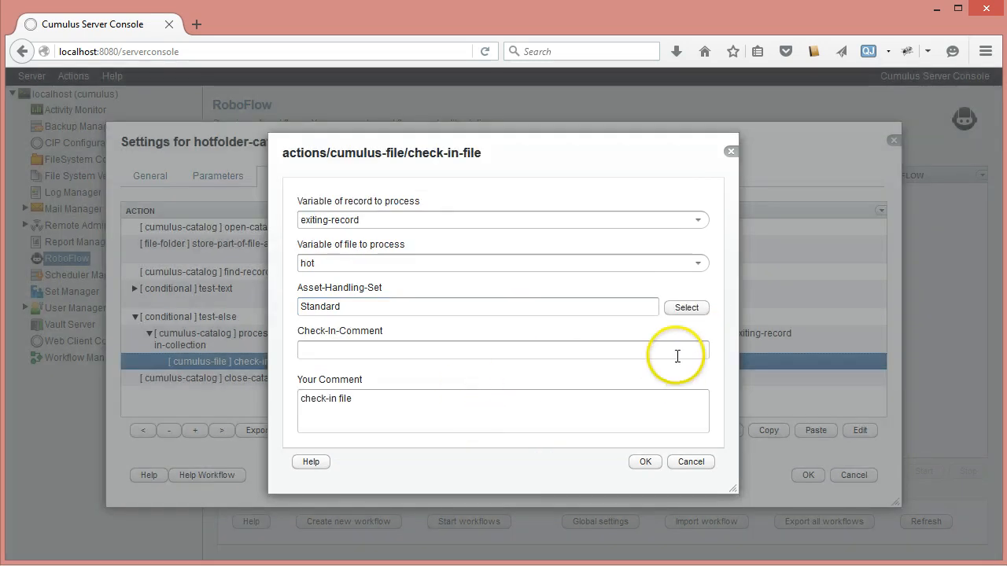
Step: Enter the check-in comment "New version checked-in by Roboflow" and save the check-in-file action
left_click(330, 354)
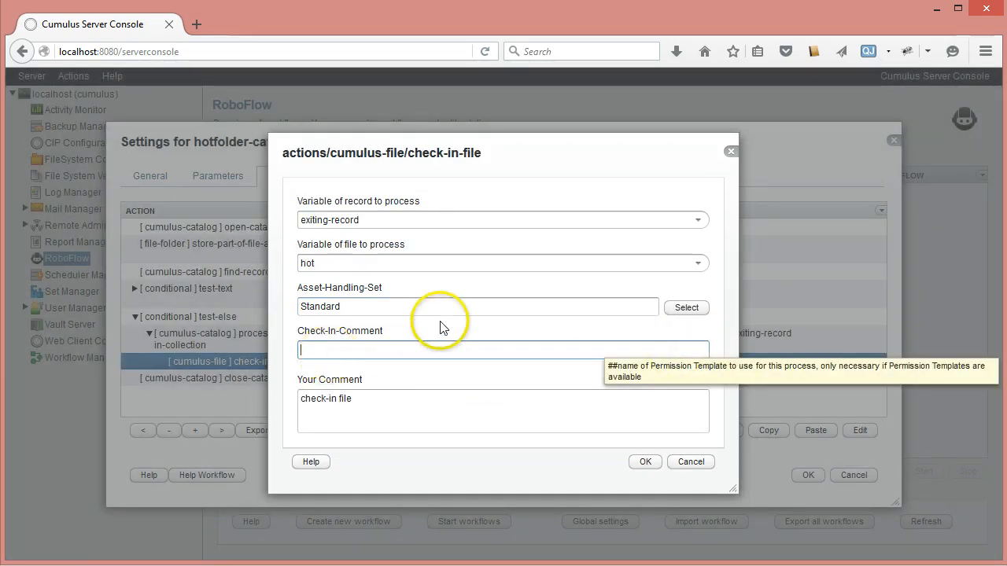
type("New ")
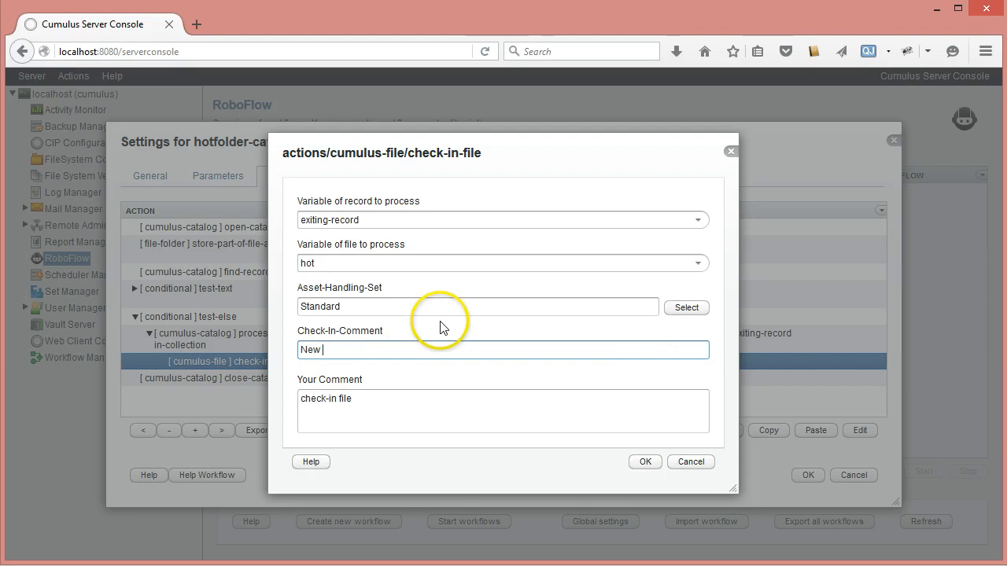
type("version checked-in by Roboflow")
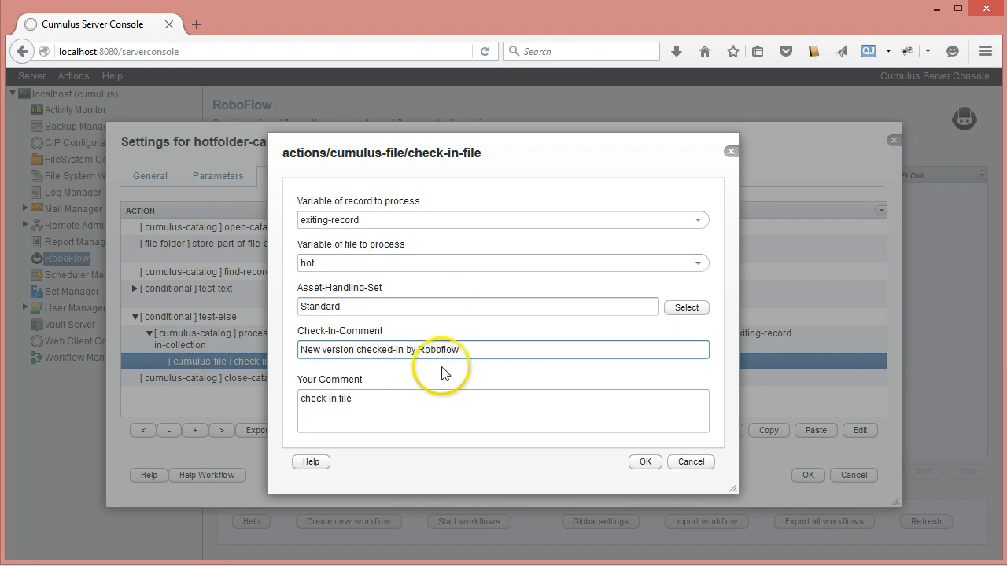
left_click(645, 462)
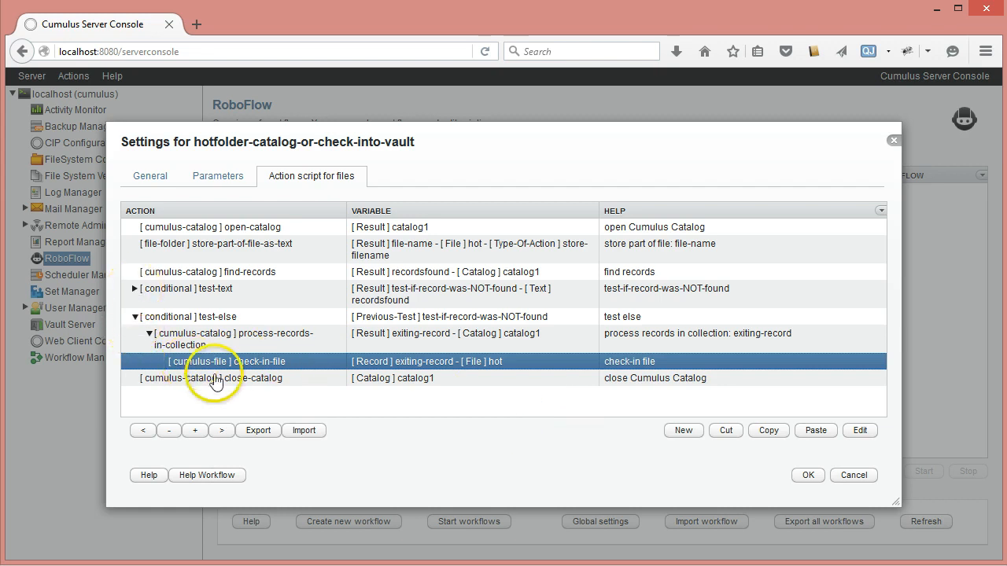
Step: Insert a write-text-to-log action from the notification category directly after the check-in-file action
left_click(686, 434)
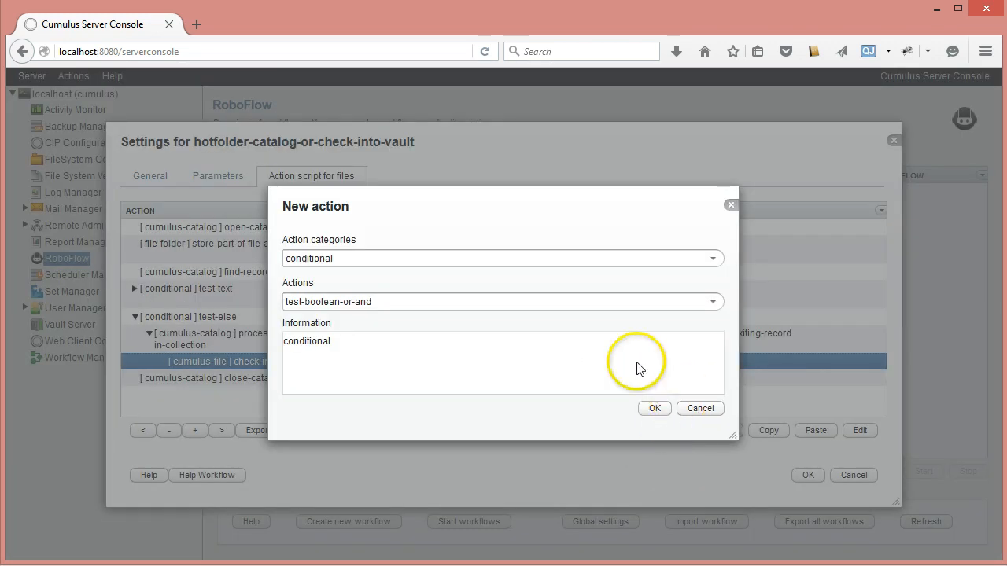
left_click(716, 260)
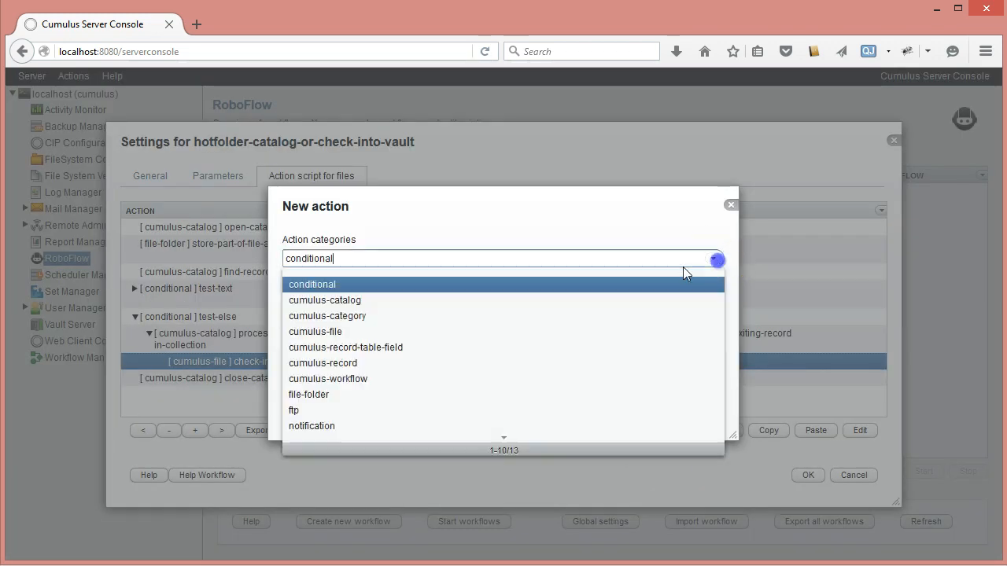
left_click(373, 426)
left_click(712, 303)
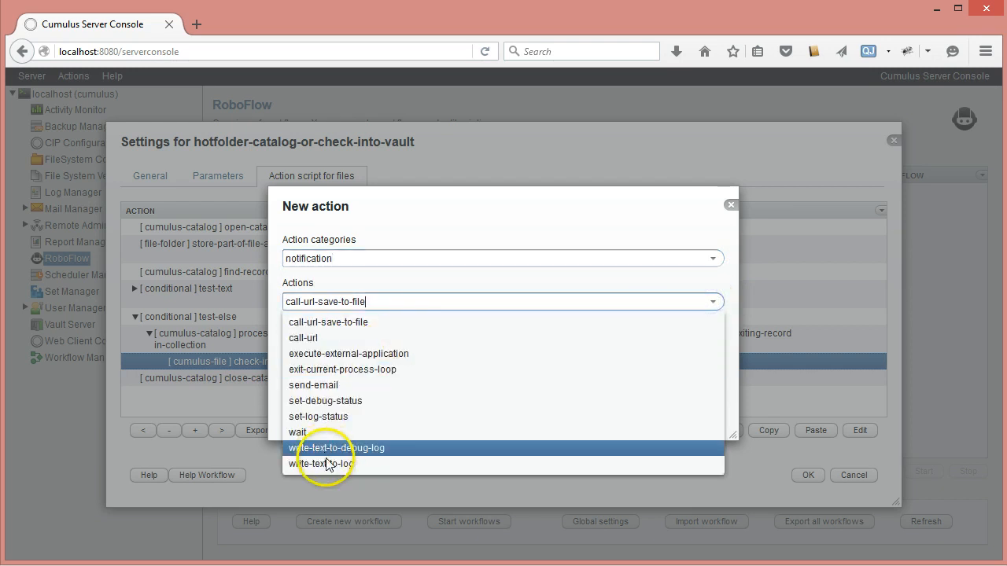
left_click(363, 459)
left_click(656, 408)
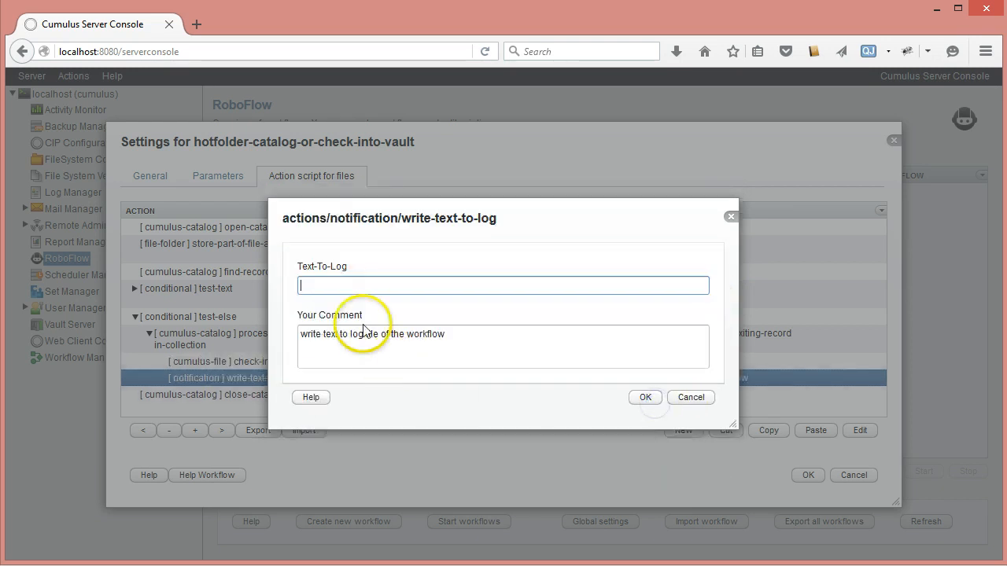
Step: Set the write-text-to-log action's log text to "File was checked in" and save the action
left_click(349, 288)
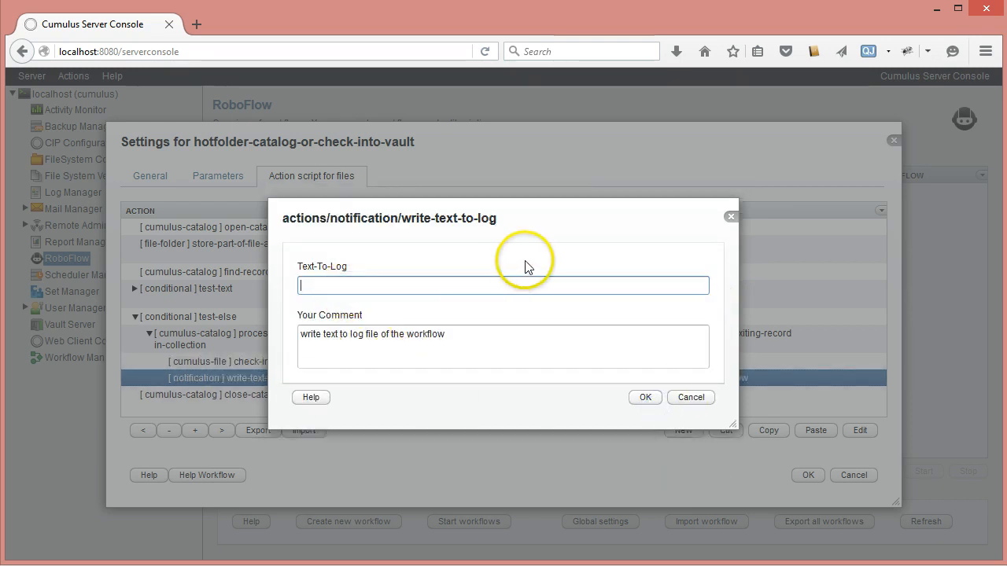
type("File was checked in")
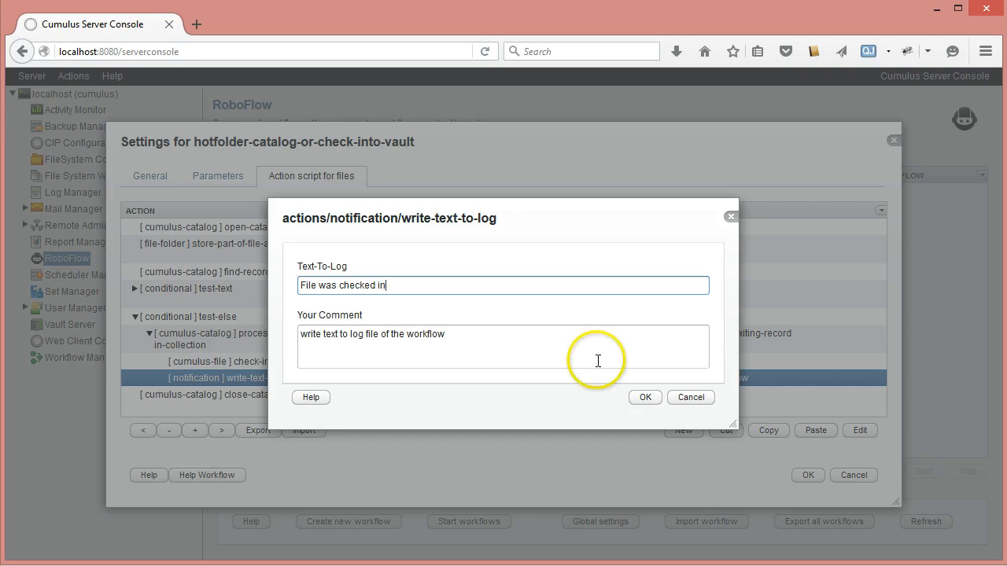
left_click(645, 397)
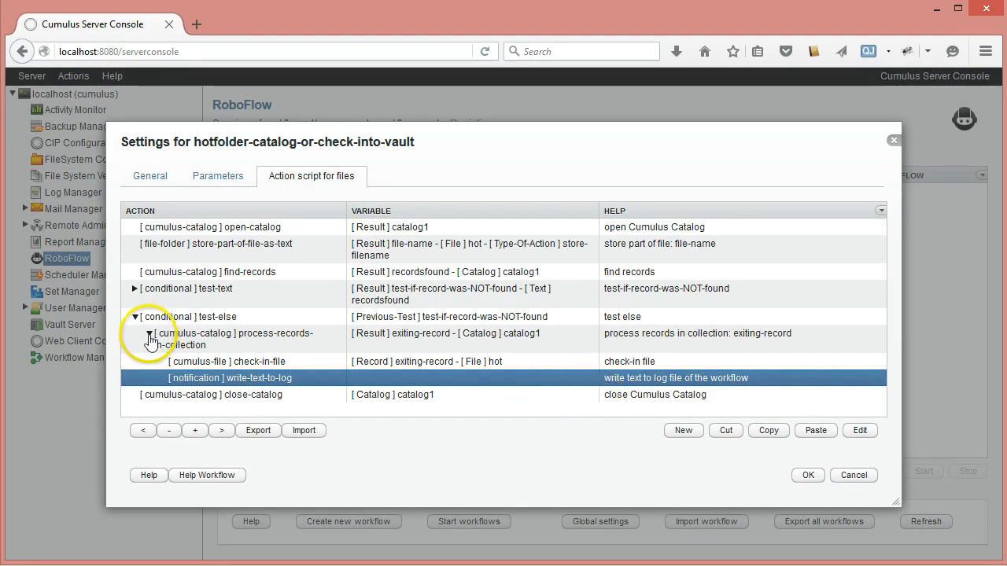
Step: Collapse the test-else branch, save the hotfolder-catalog-or-check-into-vault settings and start the workflows
left_click(146, 333)
left_click(135, 316)
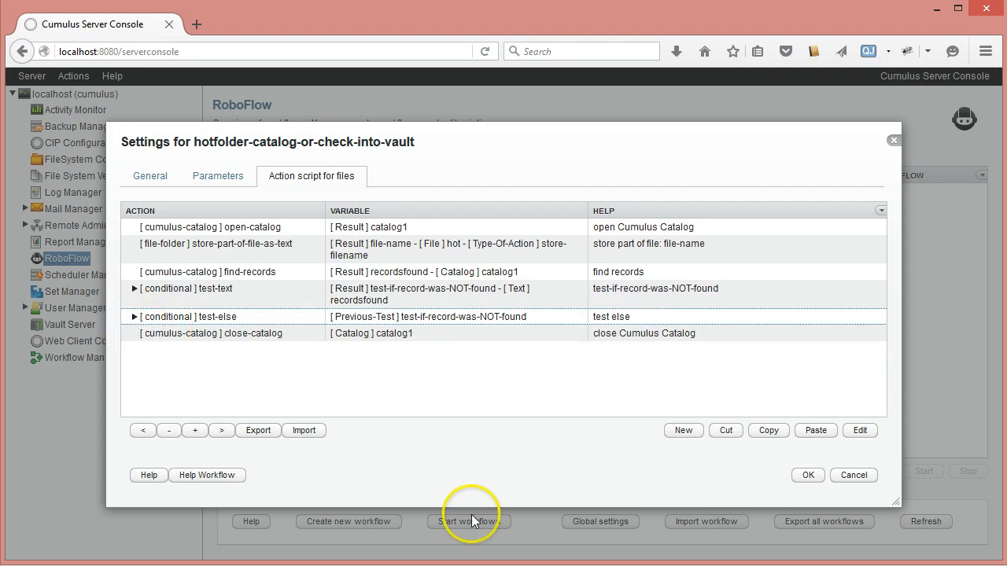
left_click(808, 475)
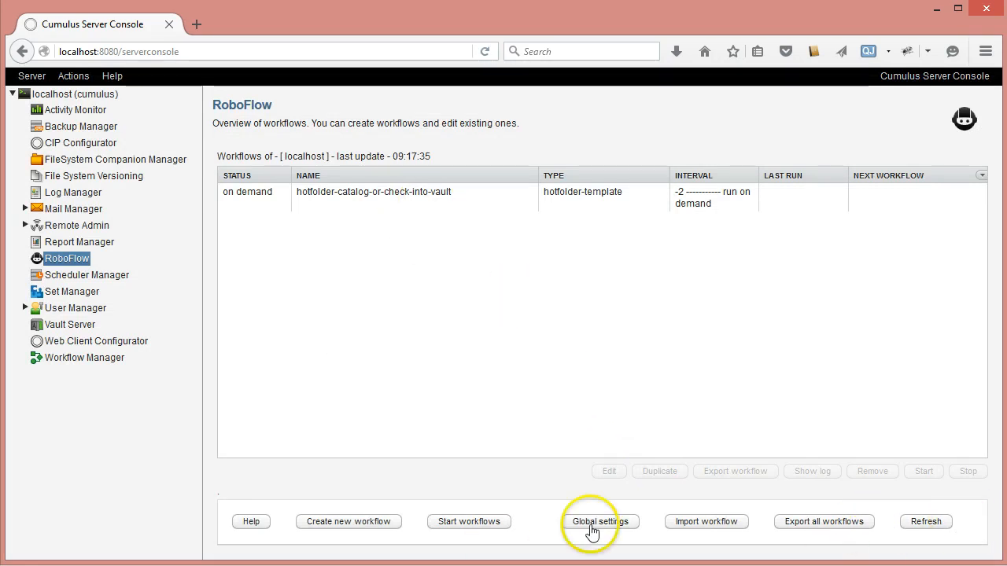
left_click(464, 523)
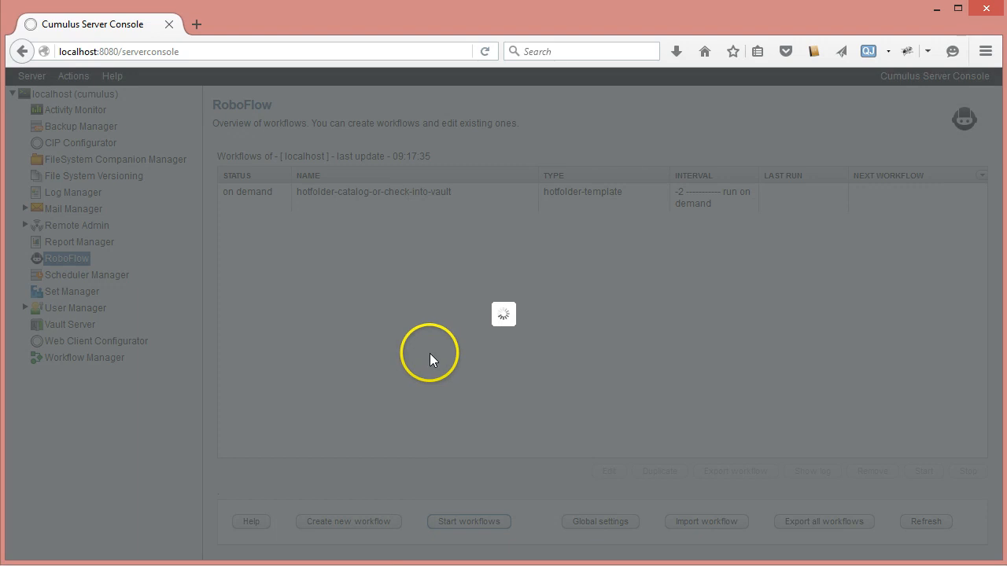
Step: In File Explorer, copy Cumulus Clouds, IMG07805.jpg and IMG09228.jpg from the test-files folder into the drop-files folder
key("alt+Tab")
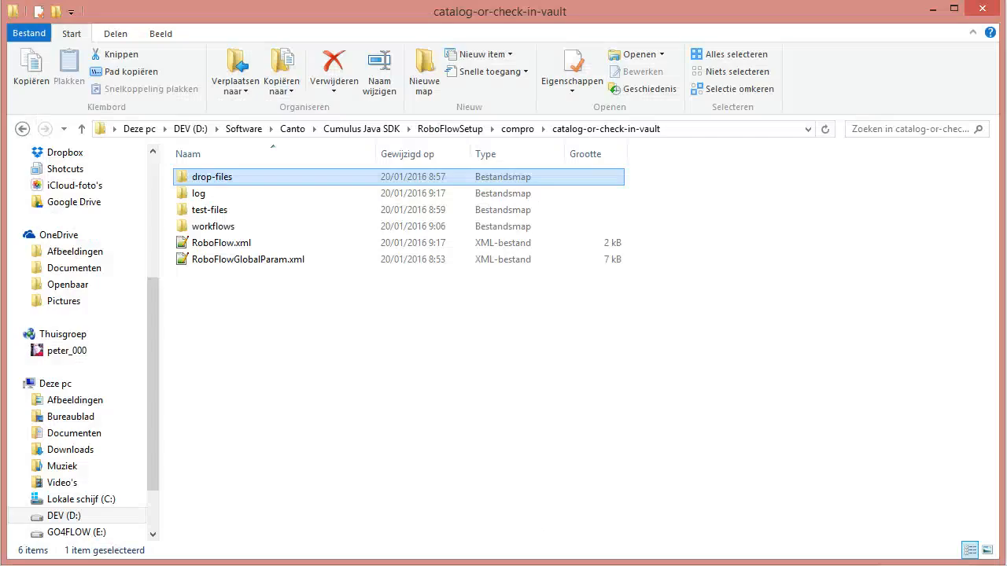
double_click(189, 215)
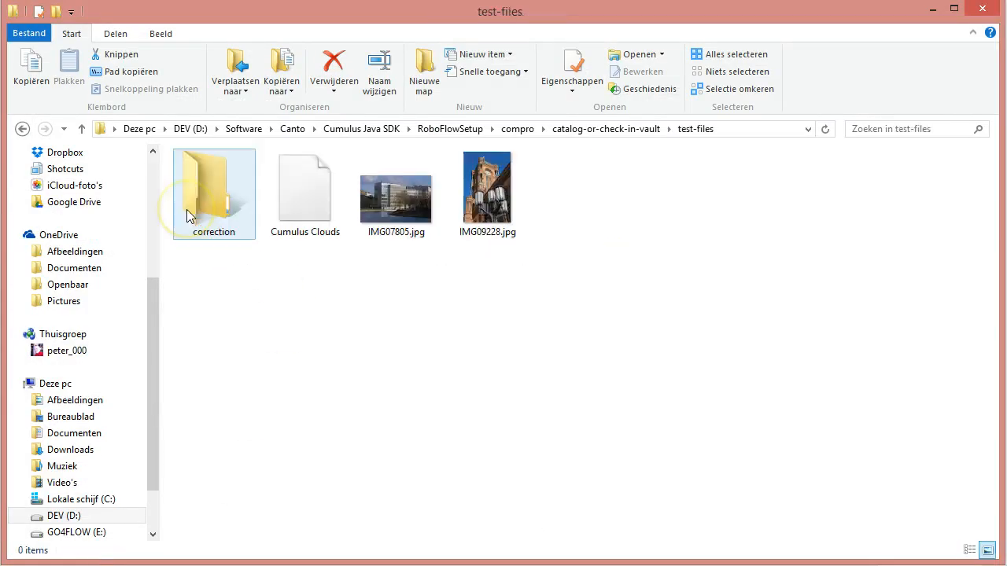
left_click(298, 214)
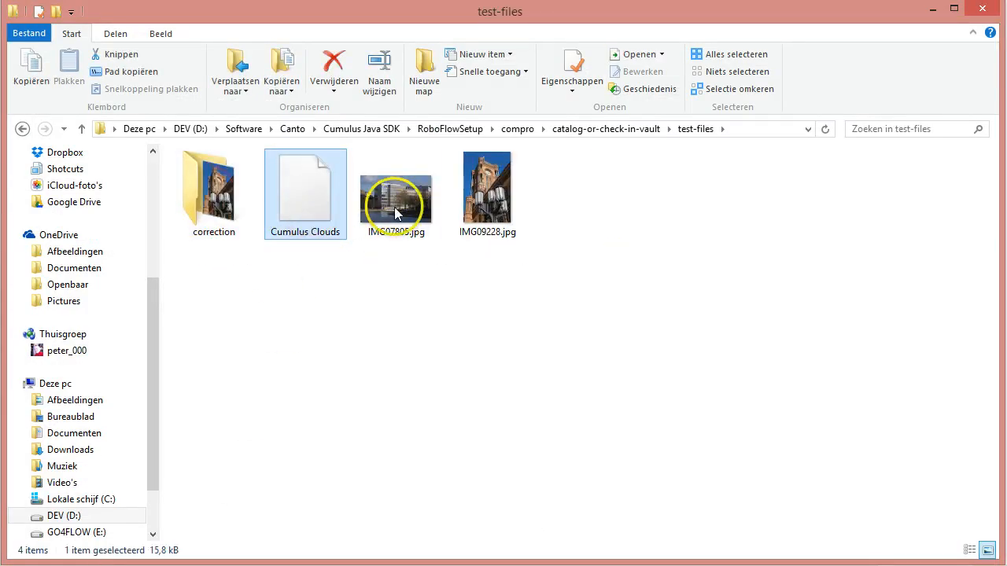
left_click(485, 207, "shift")
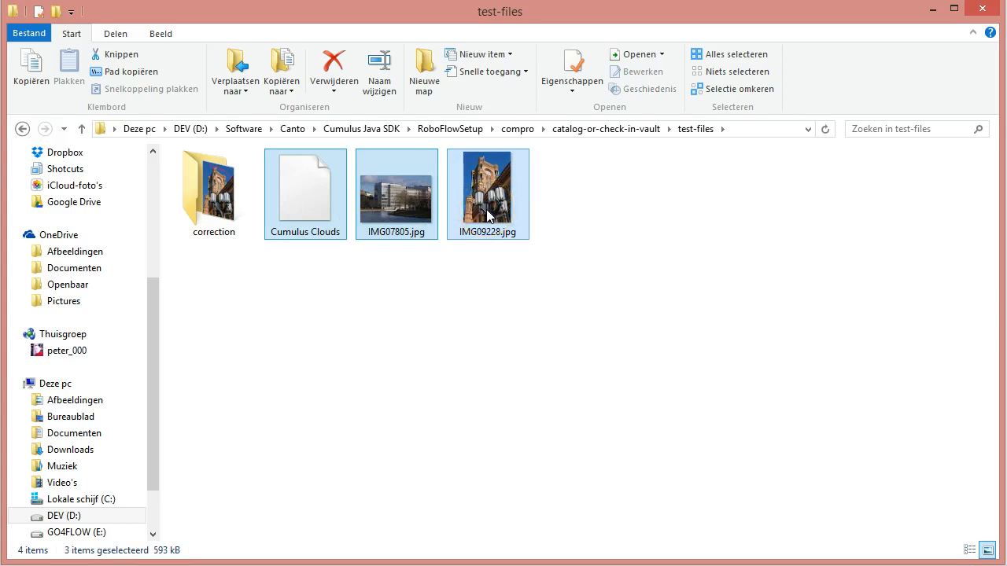
key("ctrl+c")
left_click(598, 136)
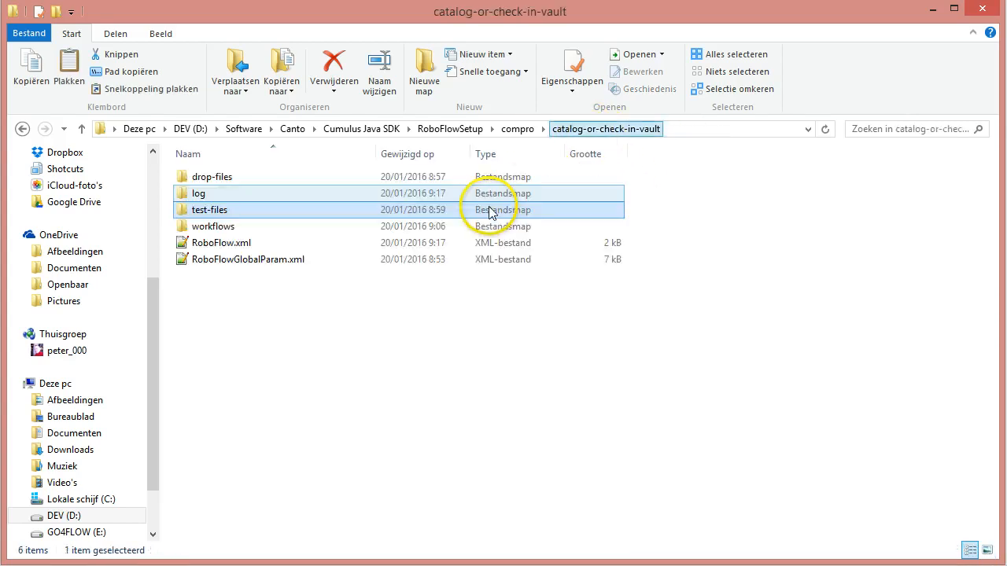
left_click(203, 177)
double_click(203, 177)
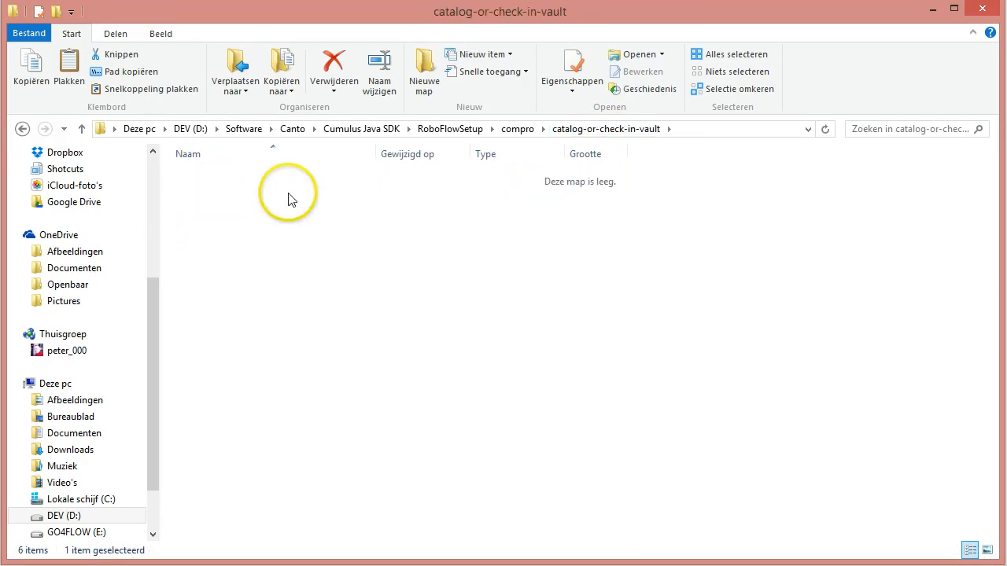
key("ctrl+v")
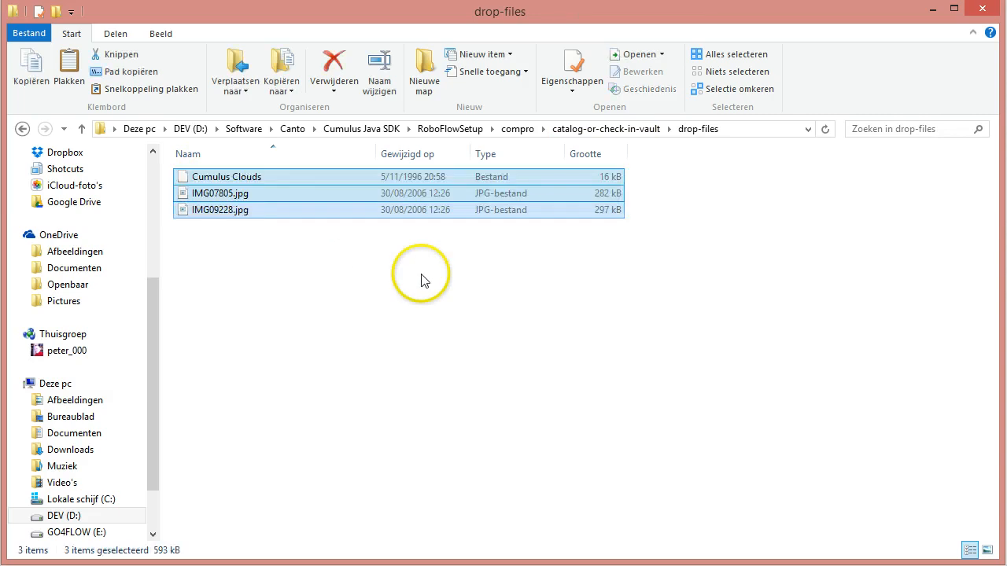
left_click(422, 288)
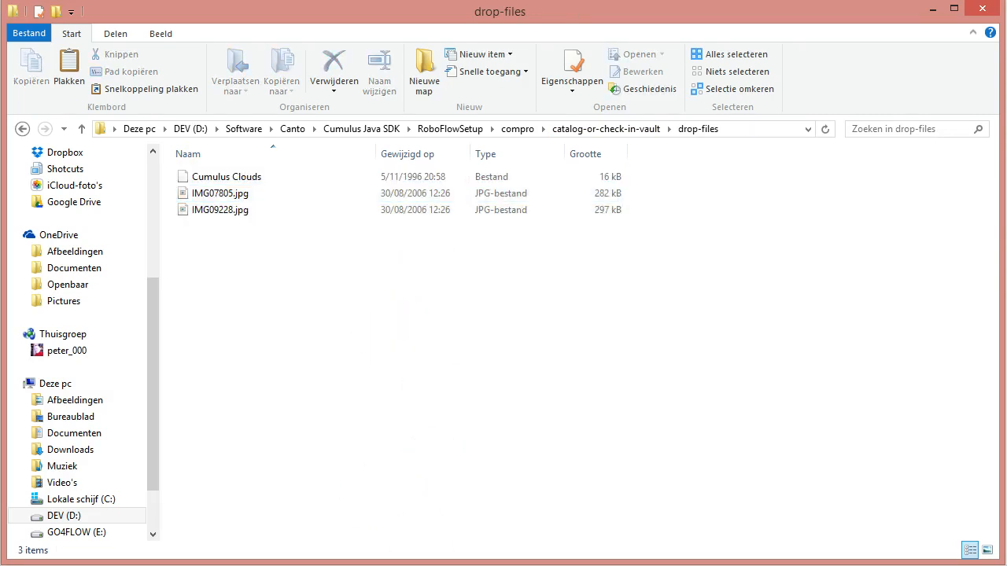
Step: Switch to the Cumulus Server Console and run the hotfolder-catalog-or-check-into-vault workflow on demand
left_click(87, 565)
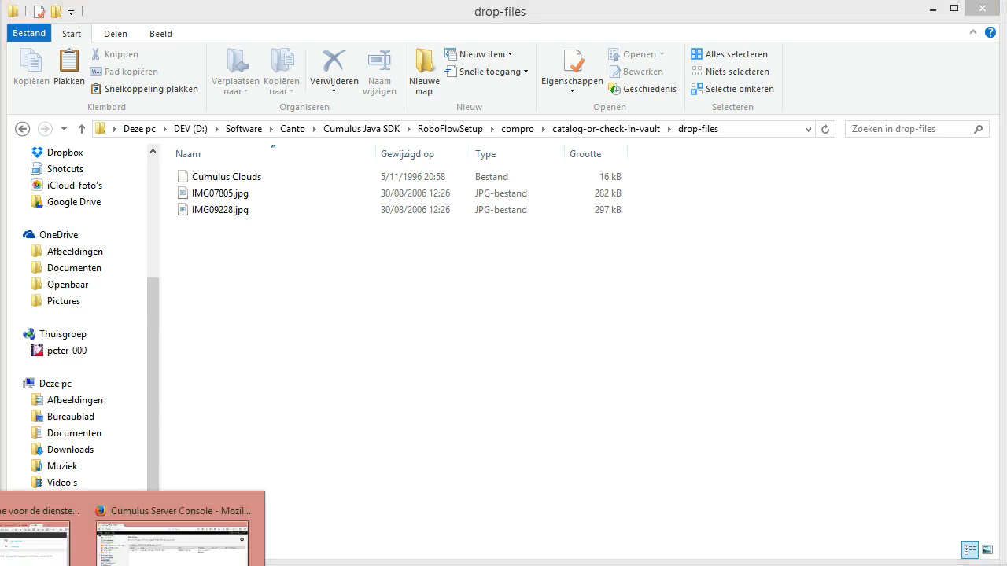
left_click(172, 539)
left_click(461, 198)
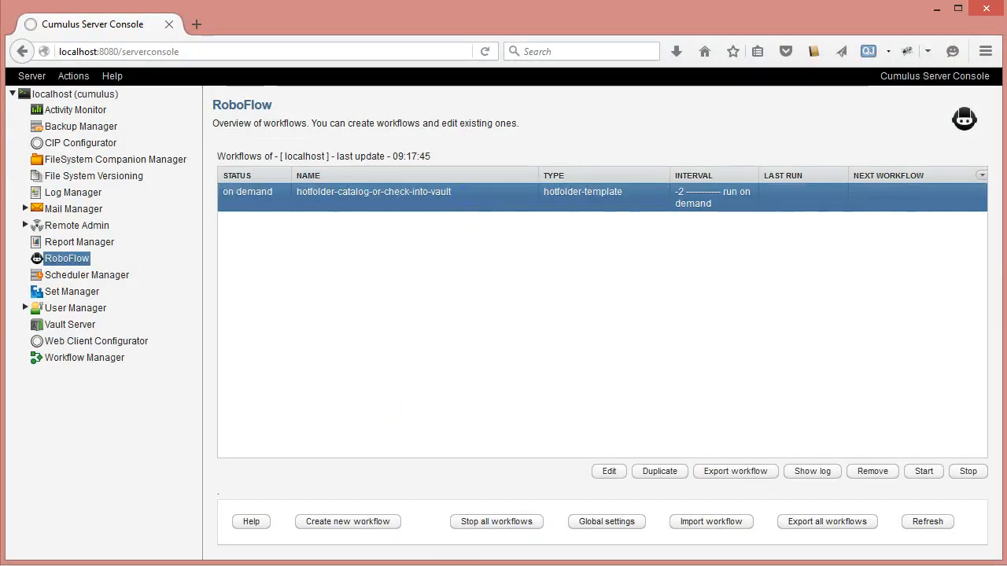
left_click(923, 472)
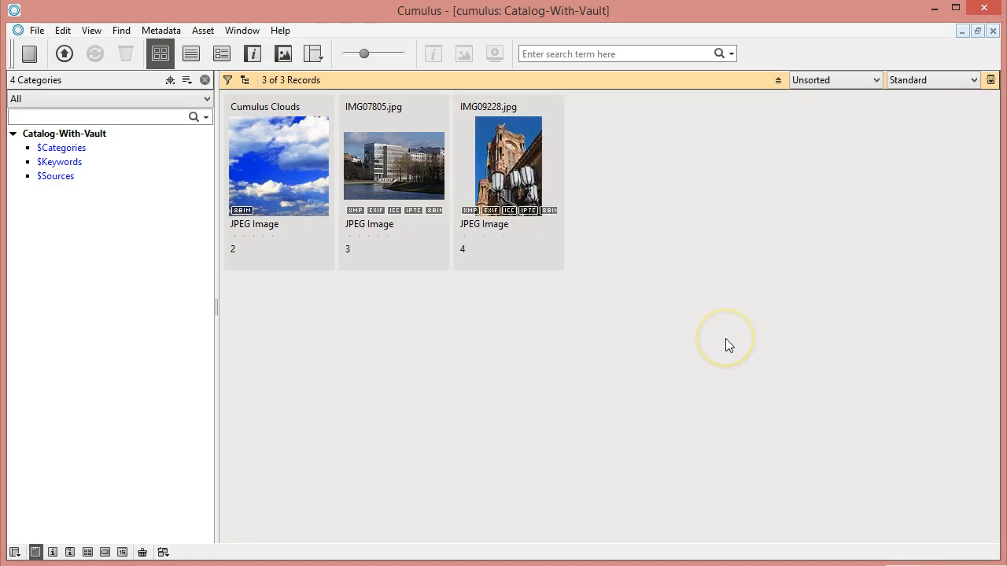
Step: Inspect the Cumulus Clouds record's details and vault asset reference in Catalog-With-Vault, and close the record's information window
double_click(267, 179)
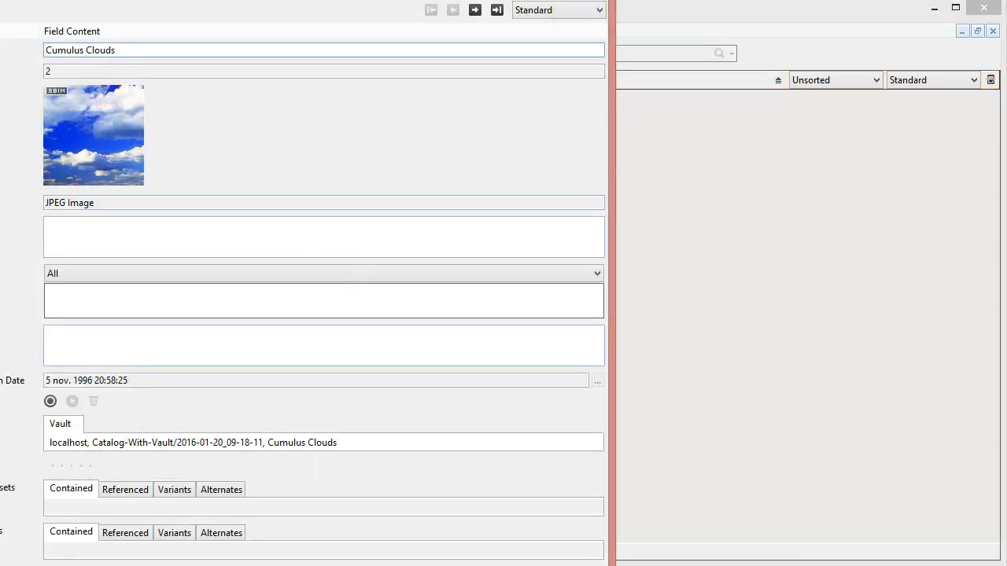
left_click(592, 0)
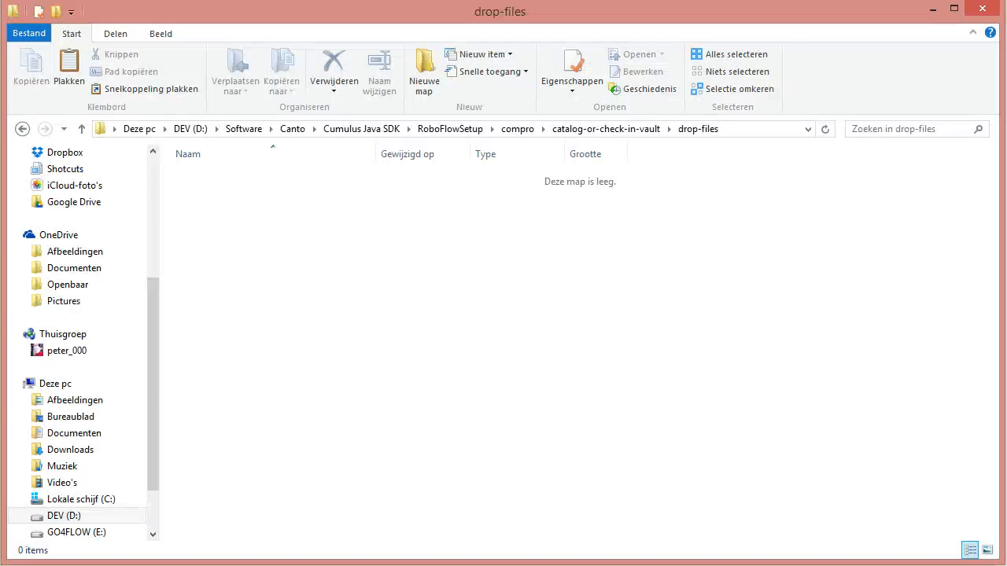
Step: View the corrected IMG09228.jpg from the test-files correction folder and compare it with the IMG09228.jpg record in Catalog-With-Vault
left_click(621, 131)
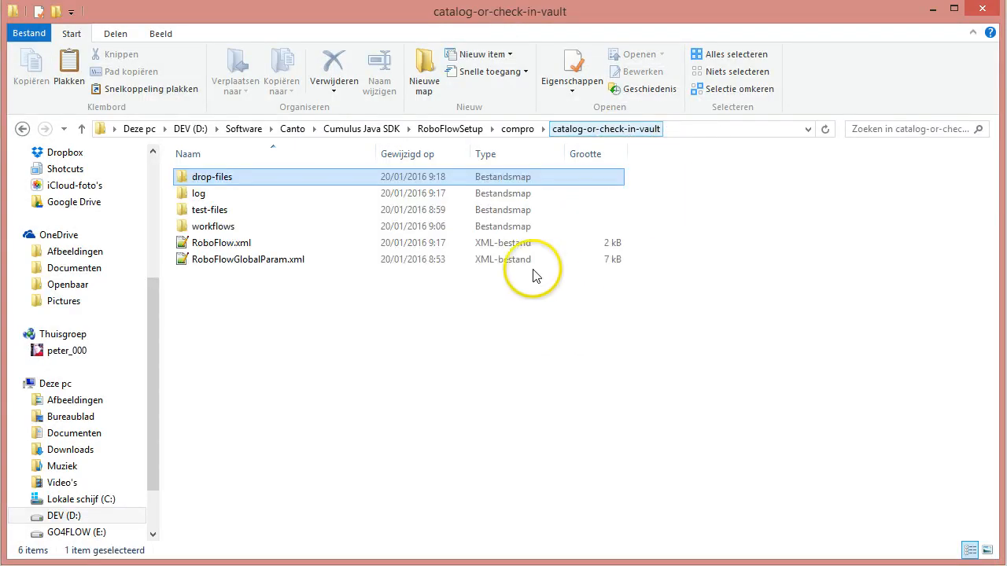
double_click(211, 210)
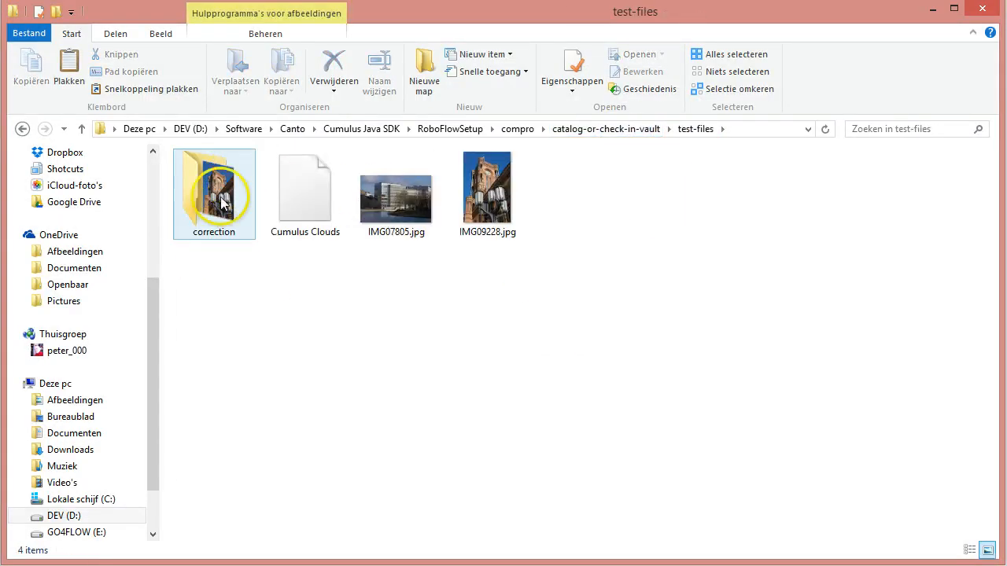
double_click(222, 203)
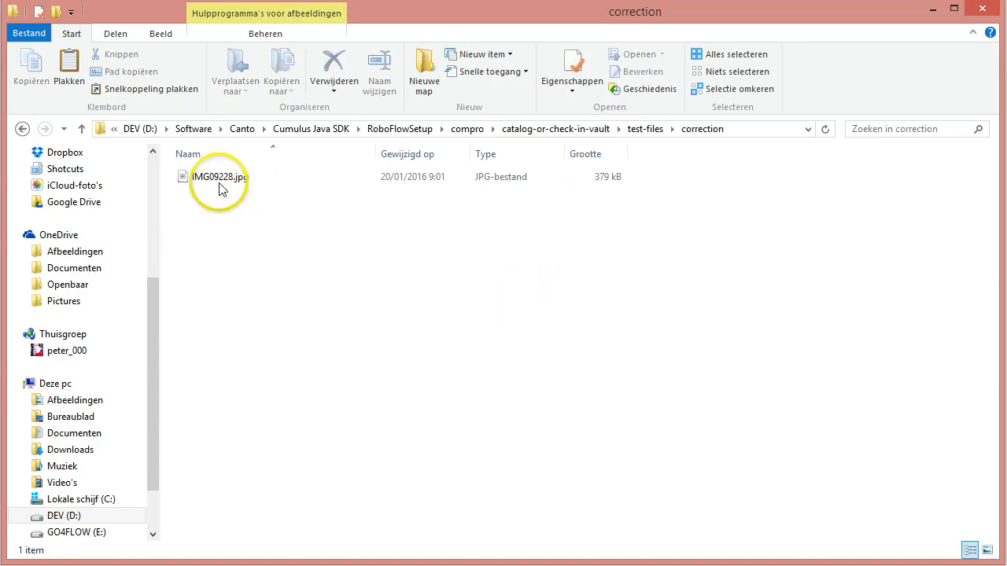
left_click(215, 181)
double_click(215, 181)
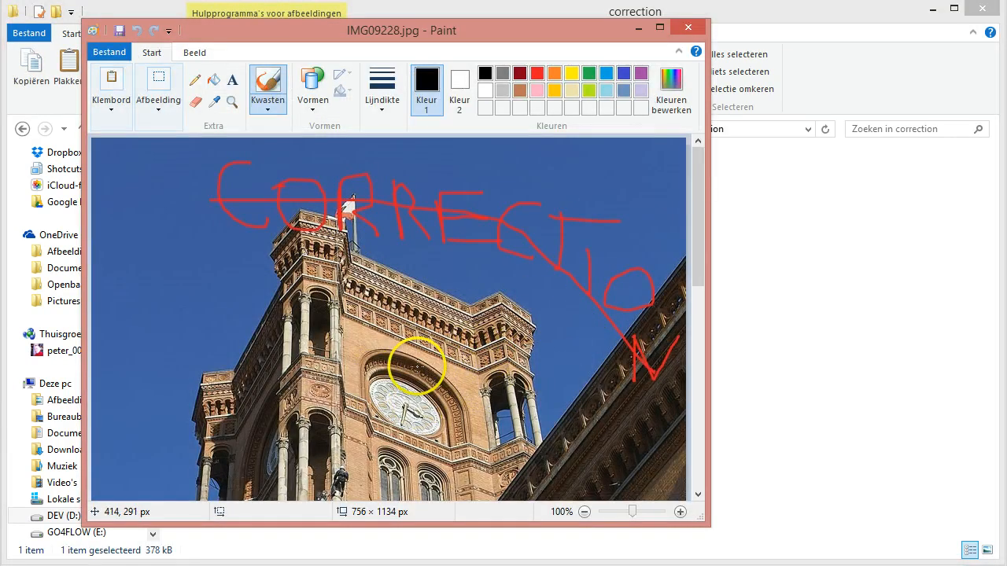
left_click(705, 32)
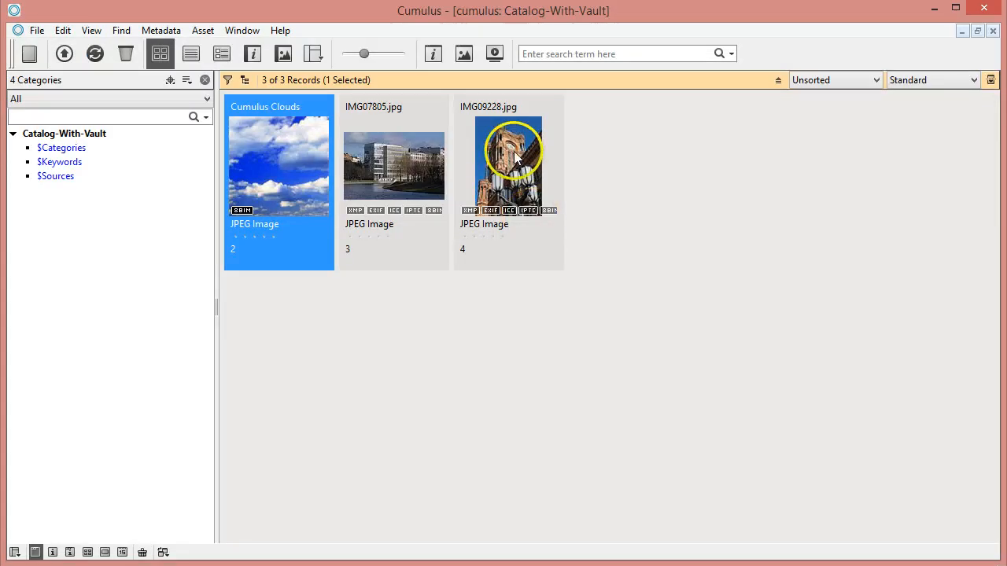
left_click(513, 163)
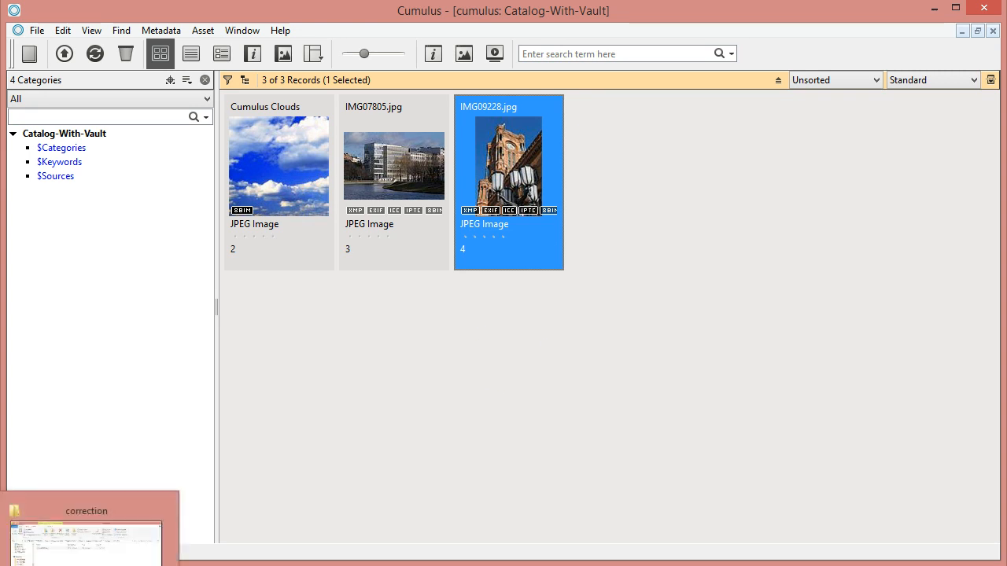
Step: In File Explorer, copy the corrected IMG09228.jpg from the correction folder into the drop-files folder
left_click(88, 560)
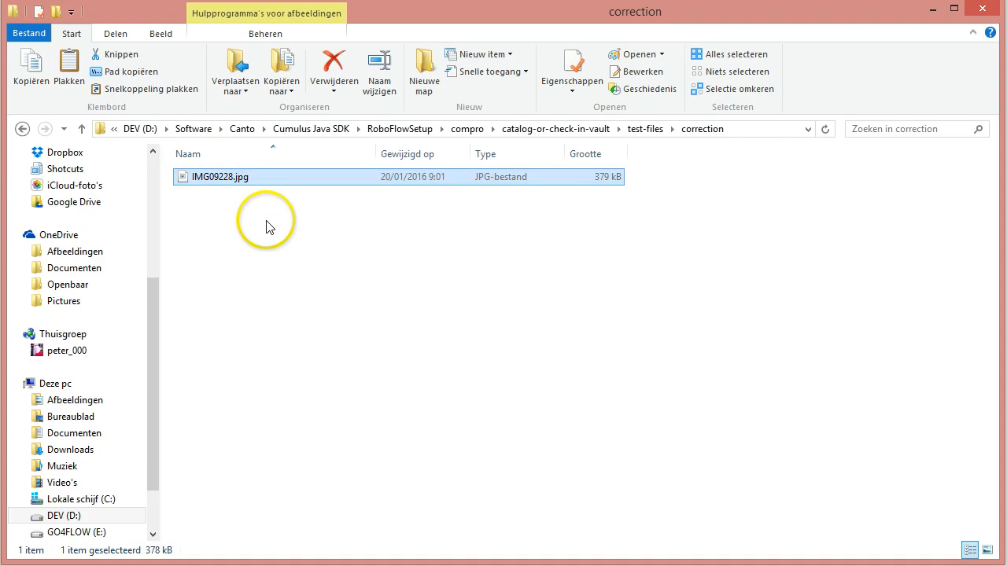
left_click(642, 129)
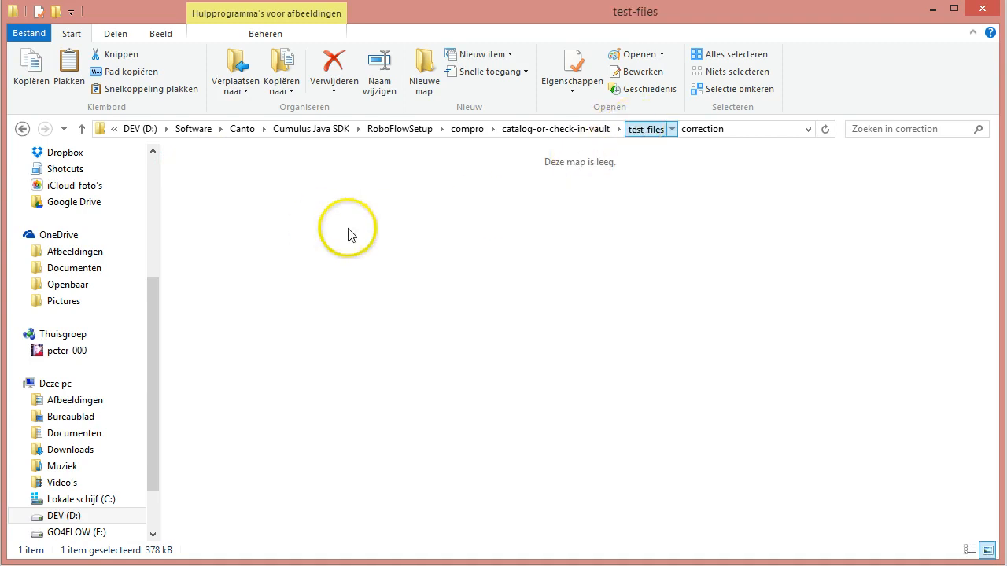
left_click(595, 135)
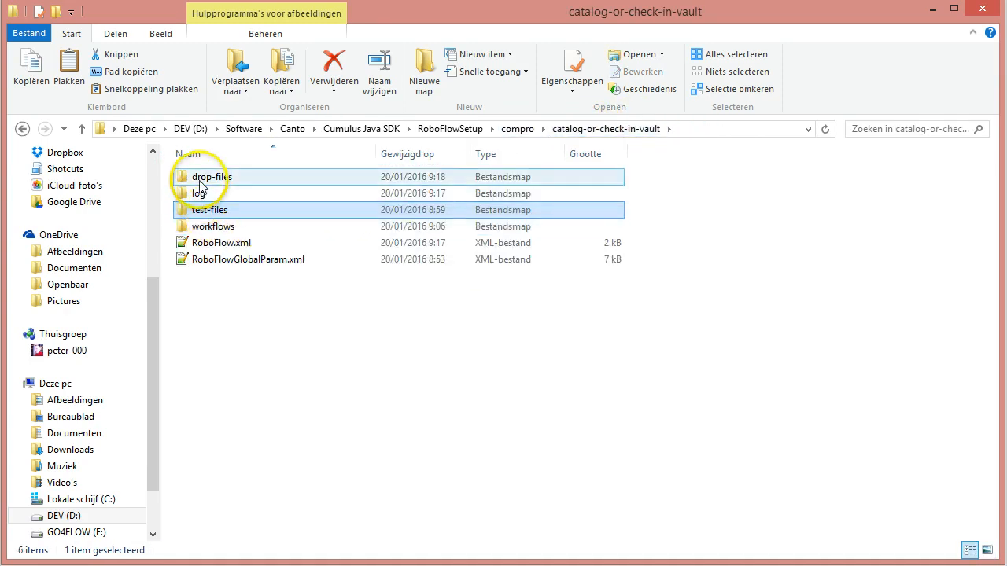
double_click(200, 182)
key("ctrl+v")
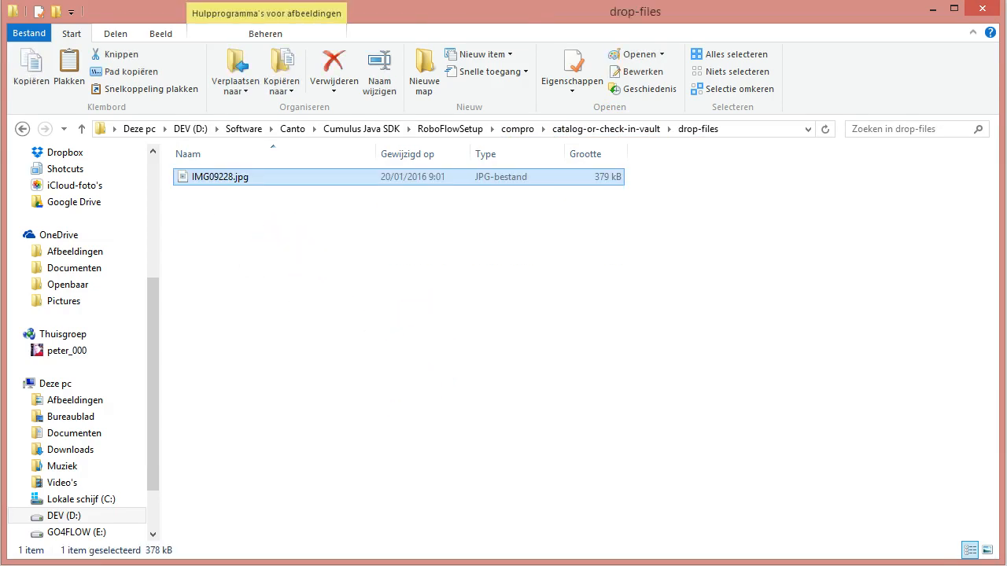
Step: Return to the Cumulus Server Console and refresh the RoboFlow workflow overview
left_click(93, 565)
left_click(178, 543)
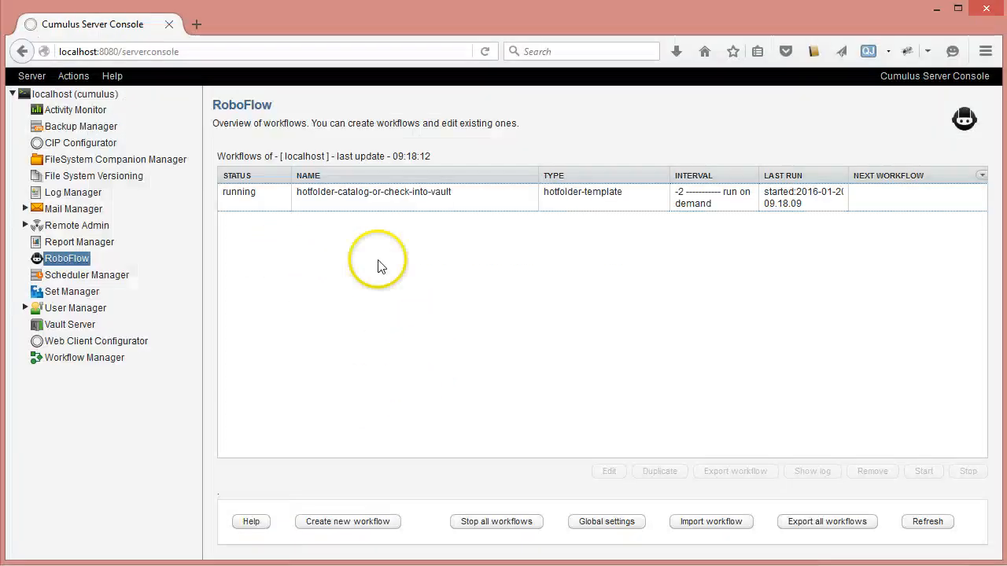
left_click(349, 198)
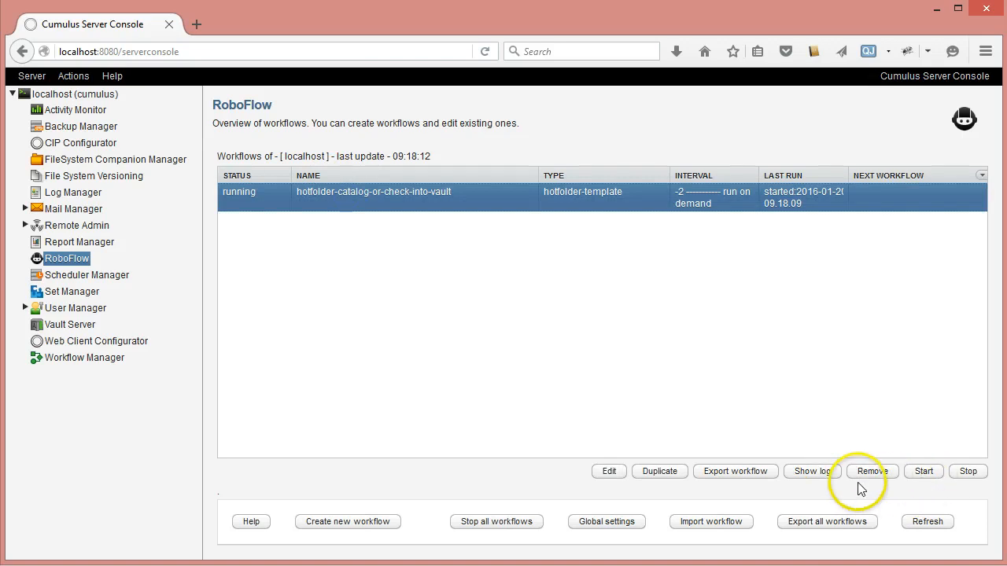
left_click(936, 524)
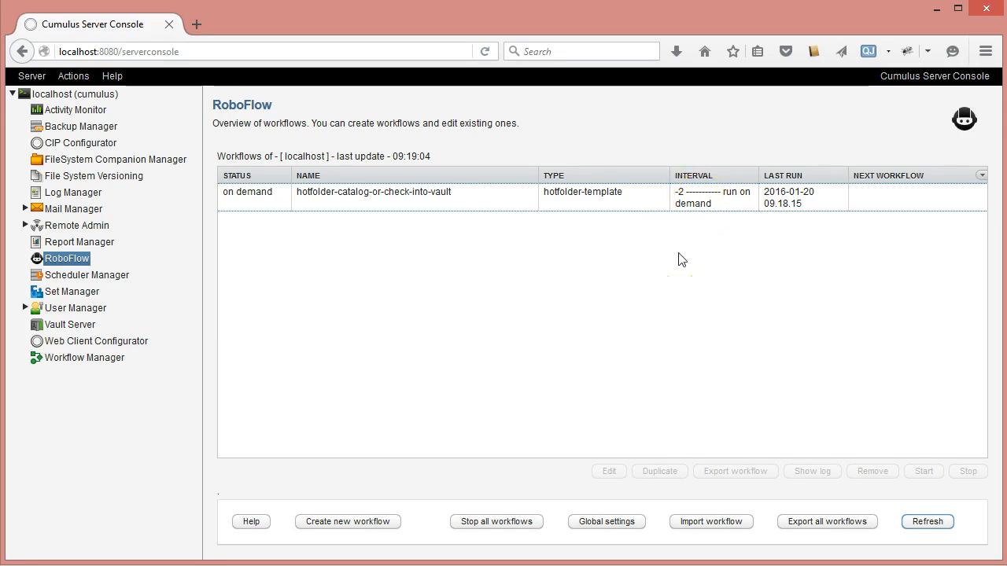
Step: Examine the hotfolder-catalog-or-check-into-vault log entries for the three processed files and close the log
left_click(449, 200)
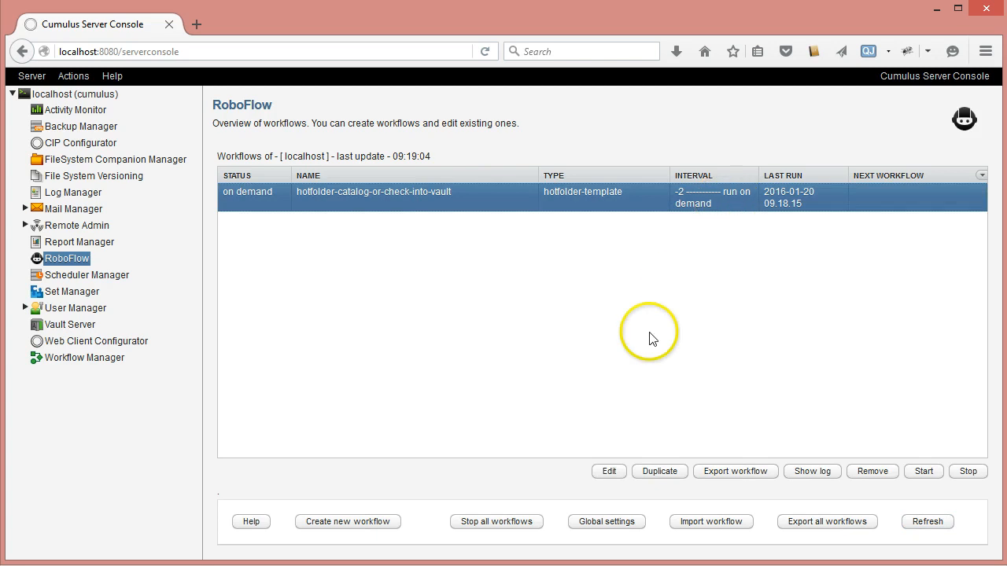
left_click(820, 478)
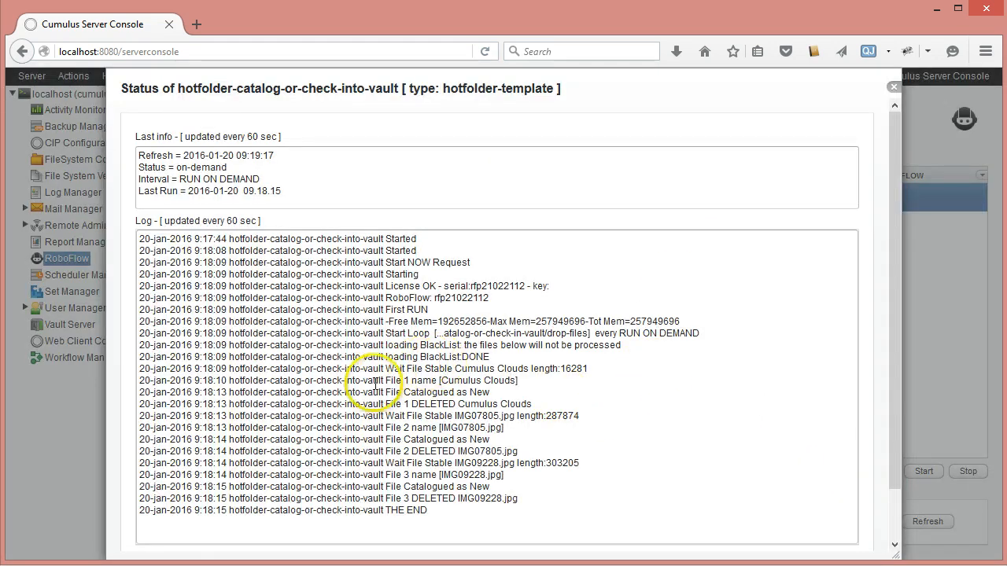
left_click_drag(372, 381, 495, 382)
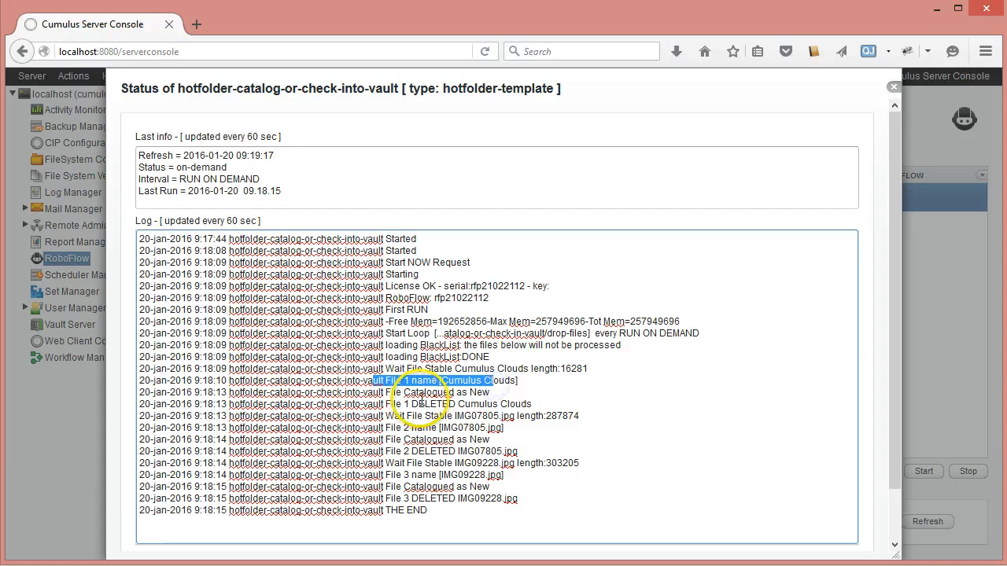
left_click_drag(386, 392, 477, 389)
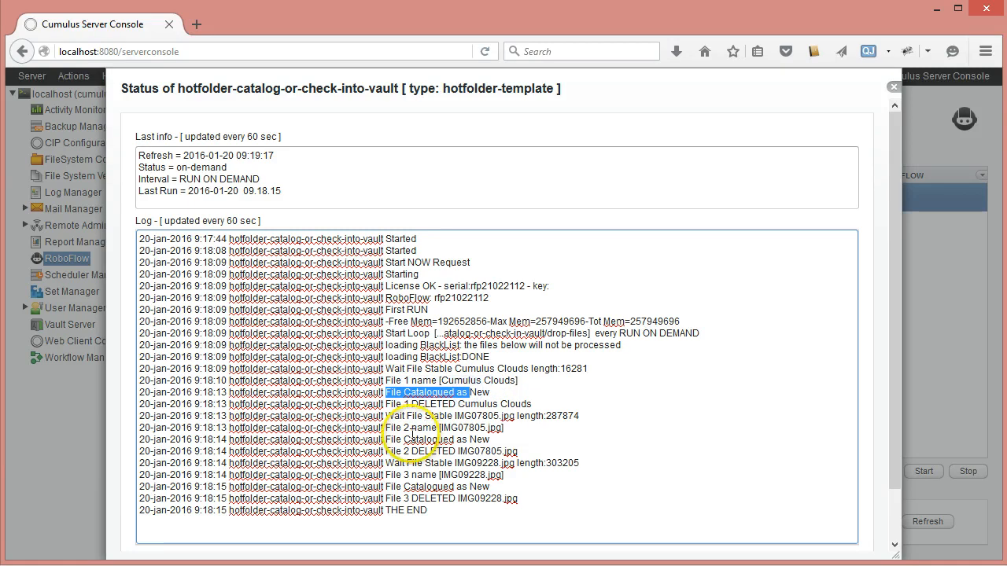
left_click_drag(386, 428, 469, 429)
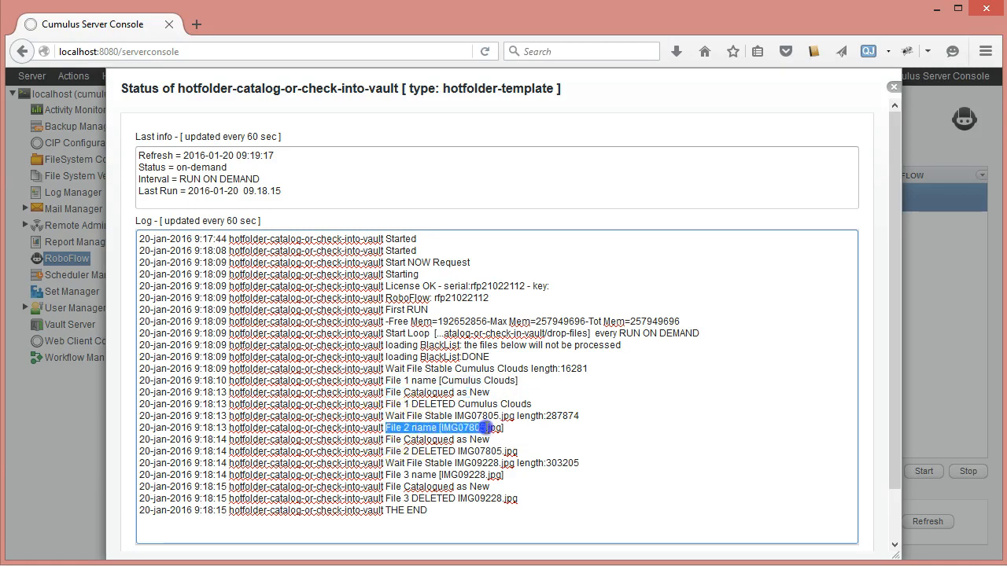
left_click_drag(386, 439, 425, 440)
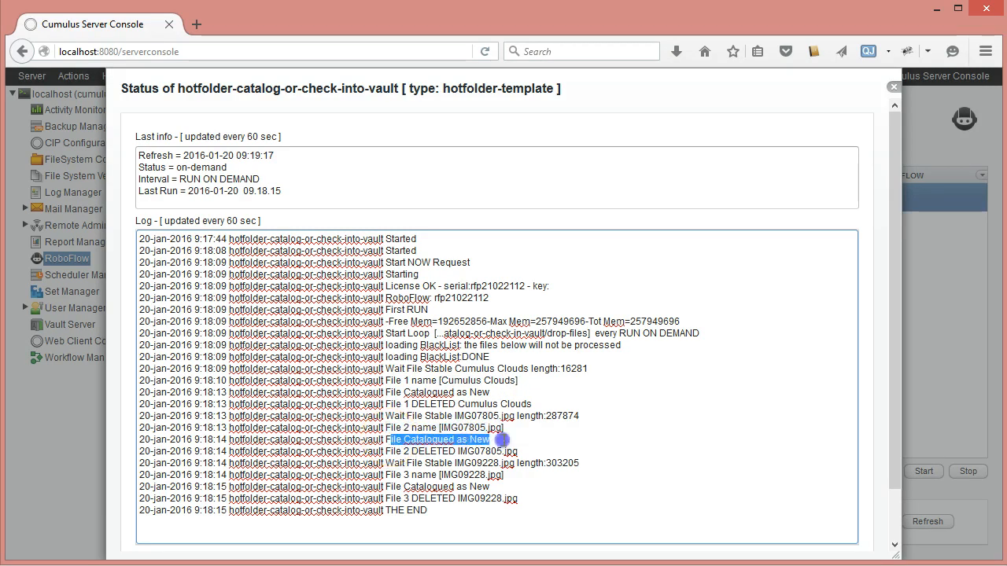
left_click_drag(386, 487, 523, 489)
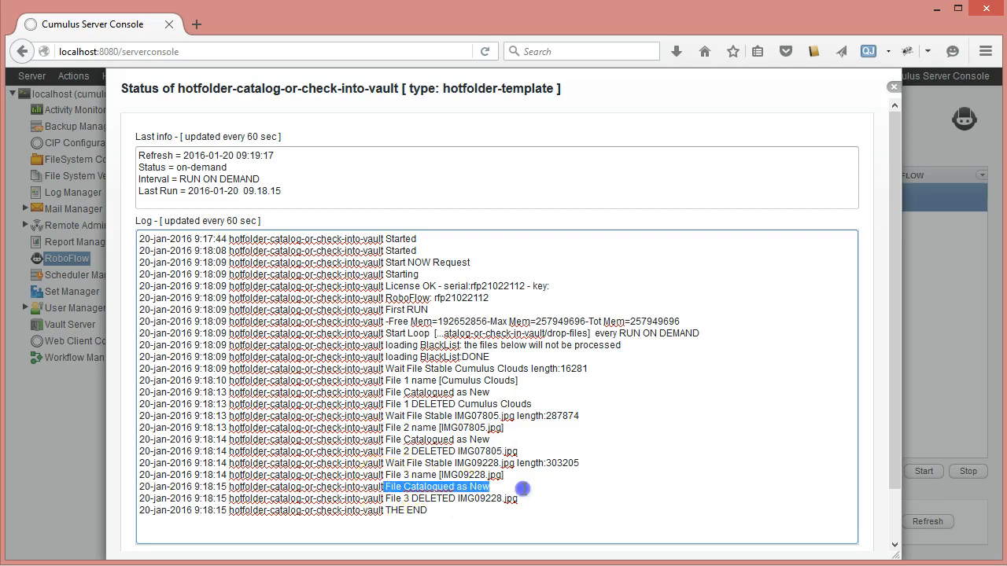
left_click(893, 87)
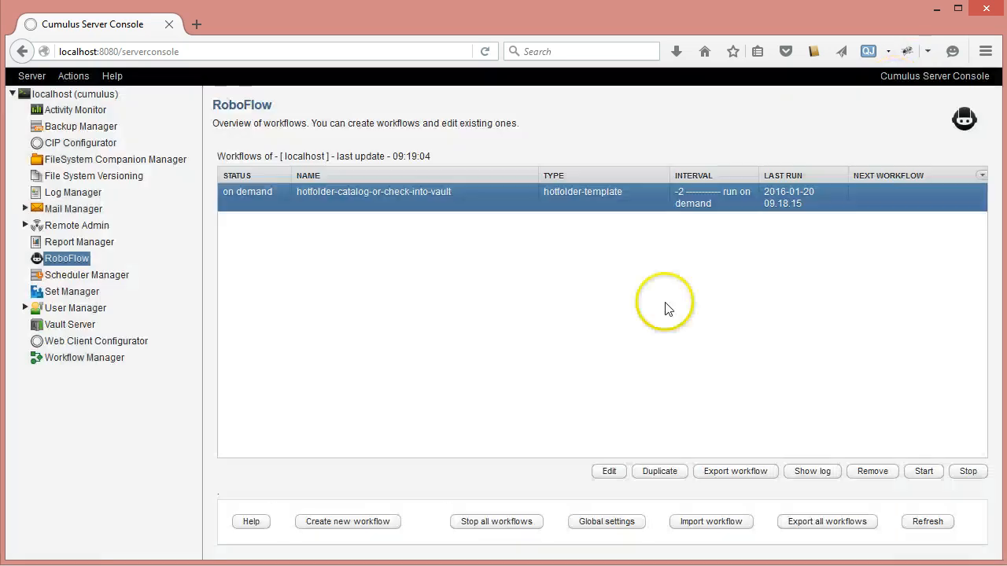
Step: Run the hotfolder-catalog-or-check-into-vault workflow again to process the corrected IMG09228.jpg
left_click(922, 472)
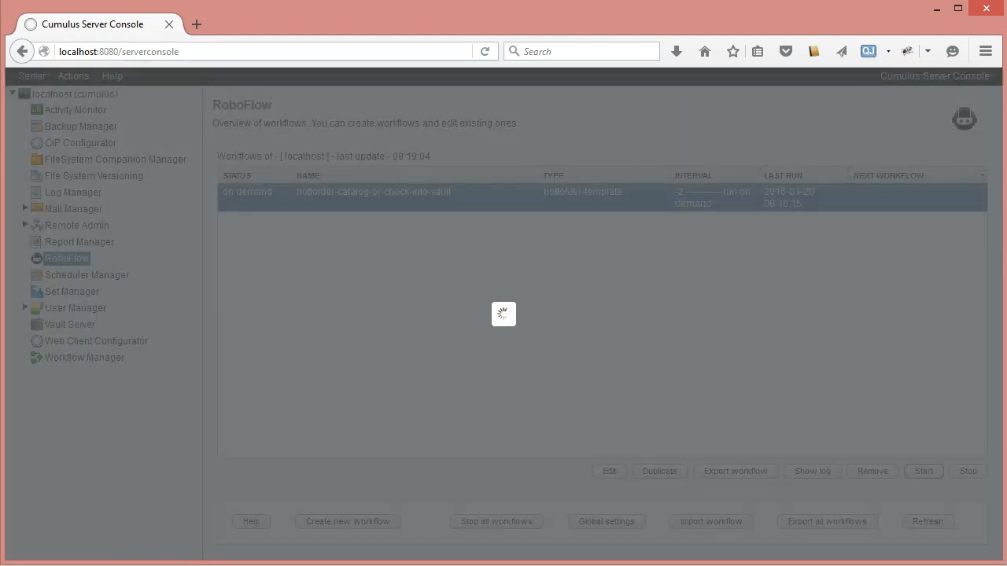
Step: Refresh the RoboFlow overview and examine the end of the hotfolder-catalog-or-check-into-vault log for the IMG09228.jpg check-in error
mouse_move(87, 565)
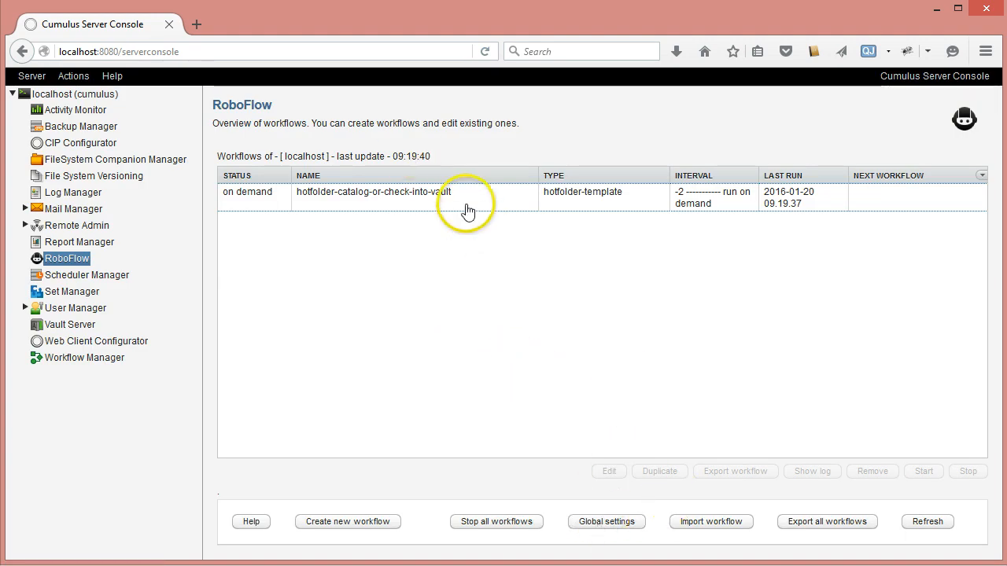
left_click(466, 206)
left_click(936, 523)
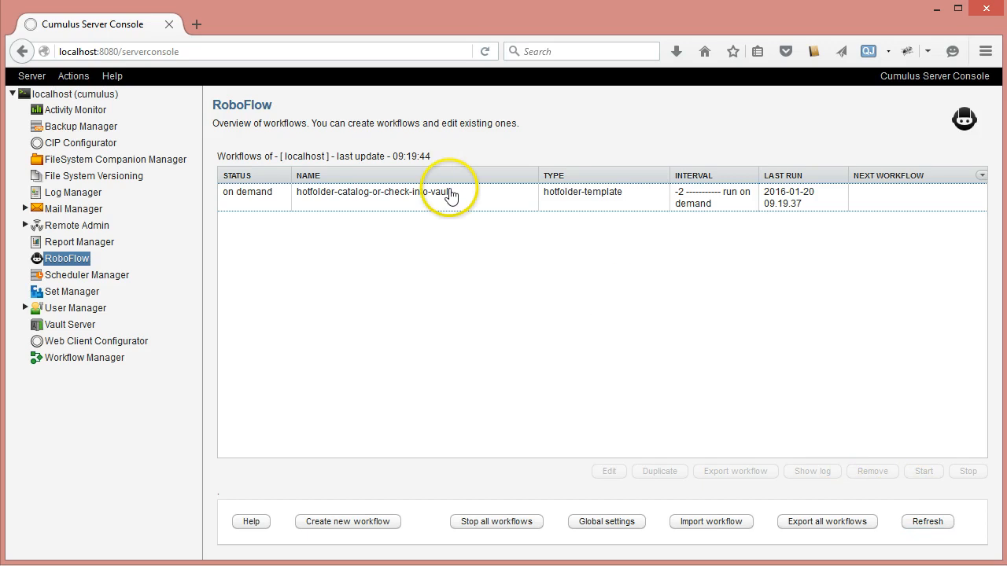
left_click(450, 196)
left_click(808, 471)
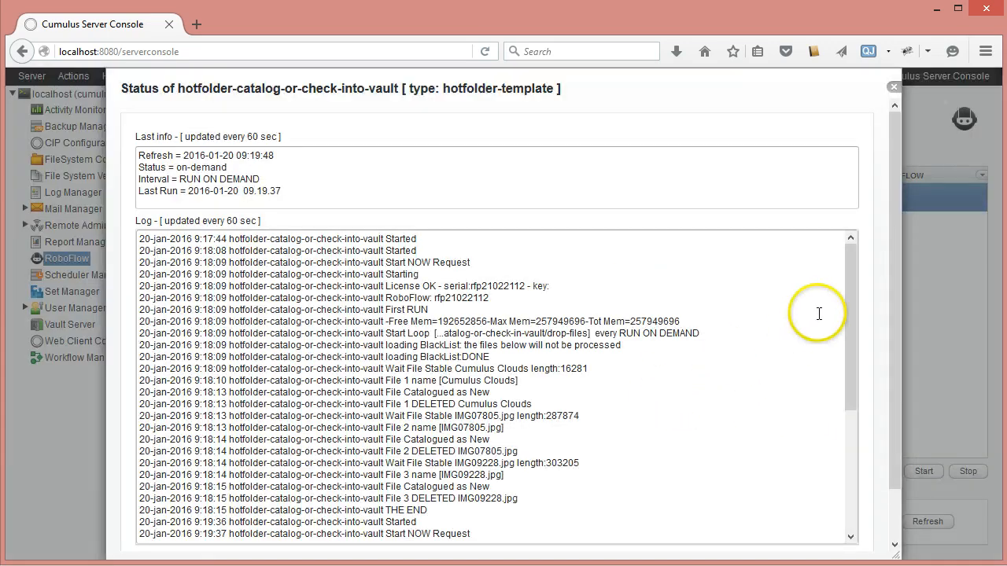
left_click_drag(854, 294, 859, 524)
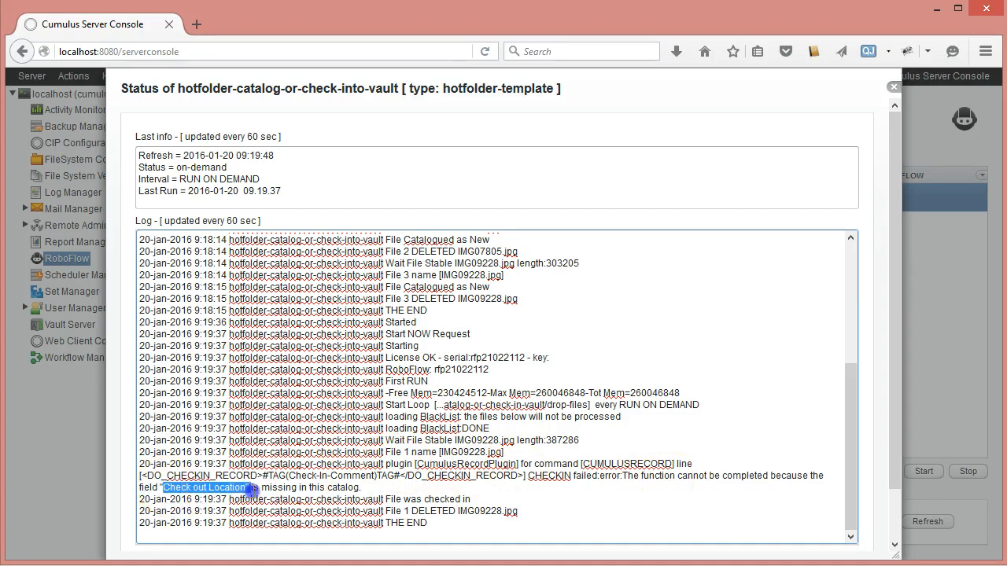
left_click_drag(244, 489, 247, 490)
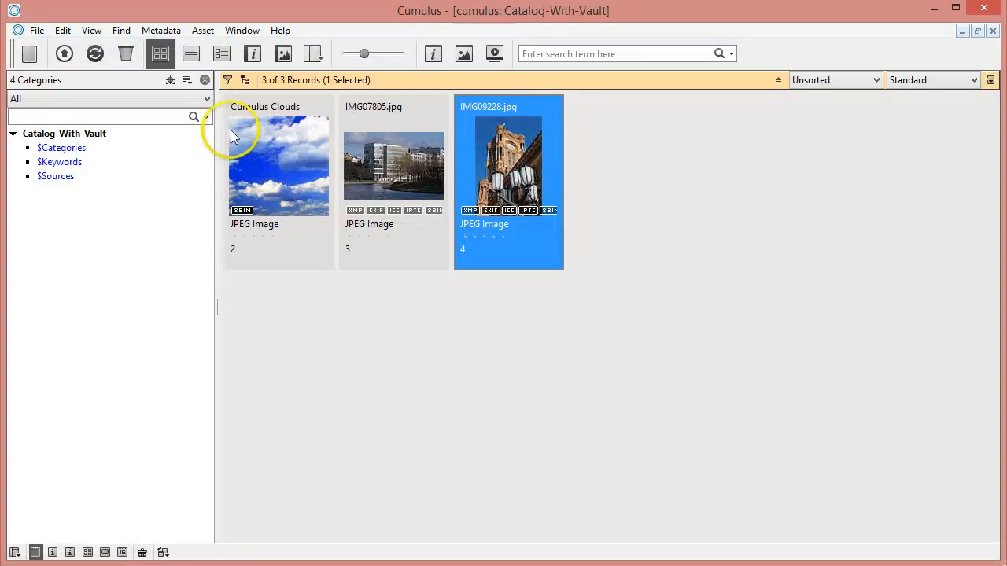
Step: Switch to the Cumulus client and open the record fields of Catalog-With-Vault in the catalog settings of the preferences
left_click(170, 80)
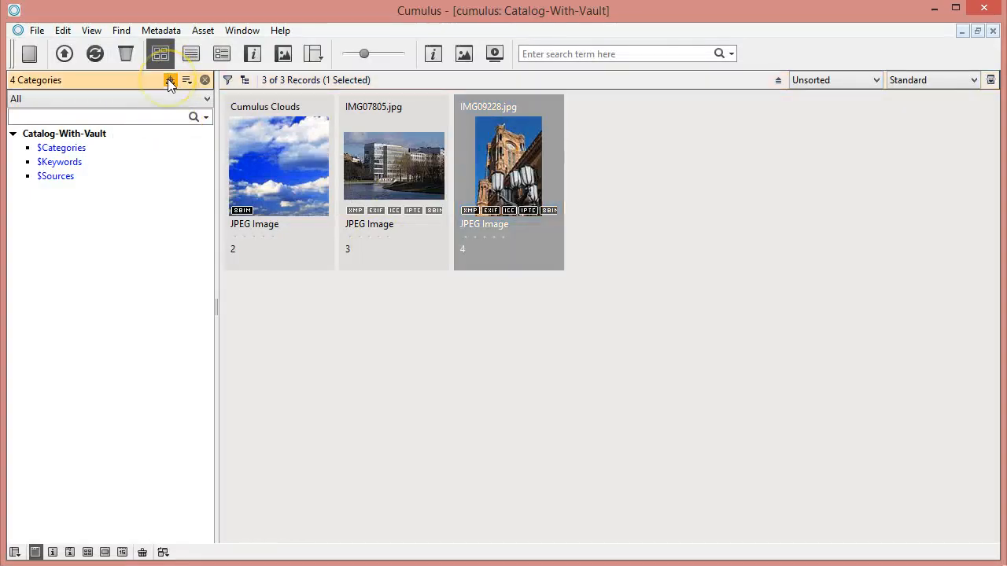
scroll(117, 501, "down", 2)
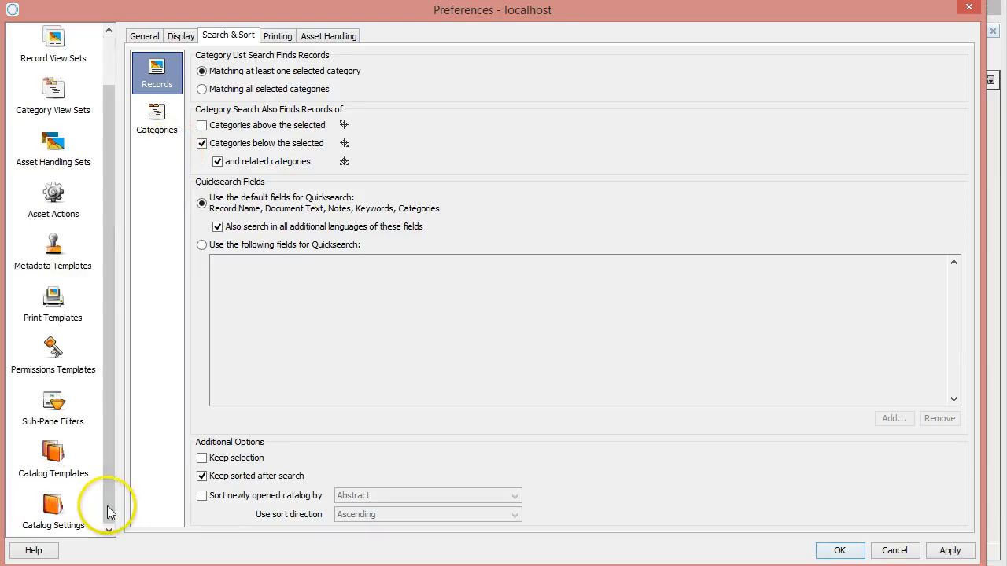
left_click(76, 515)
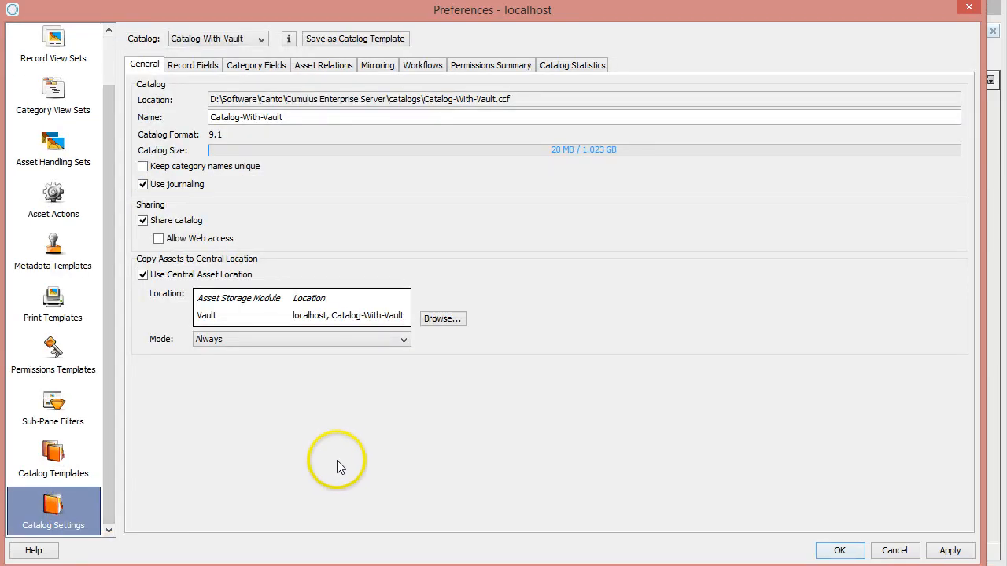
left_click(189, 65)
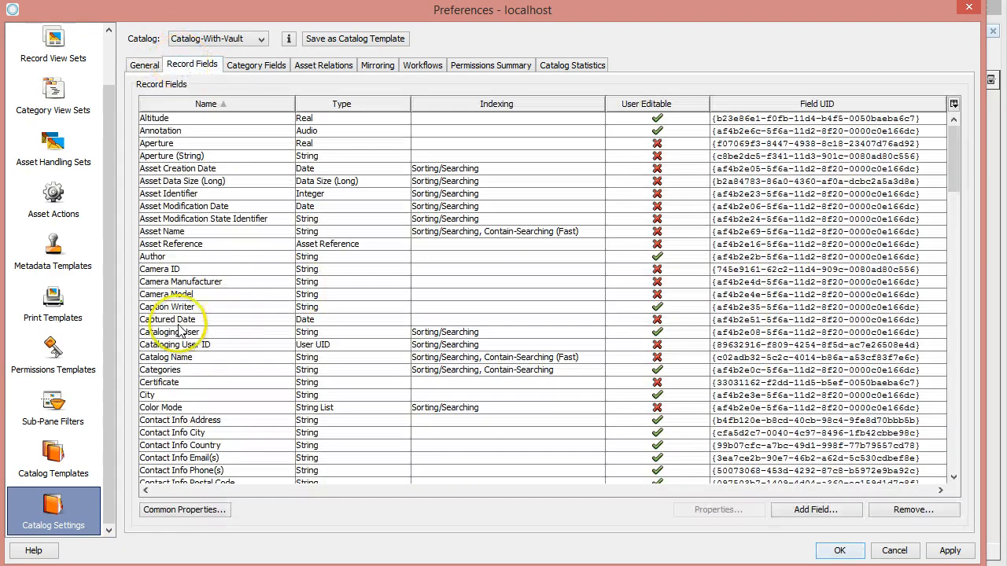
left_click(262, 40)
left_click(262, 40)
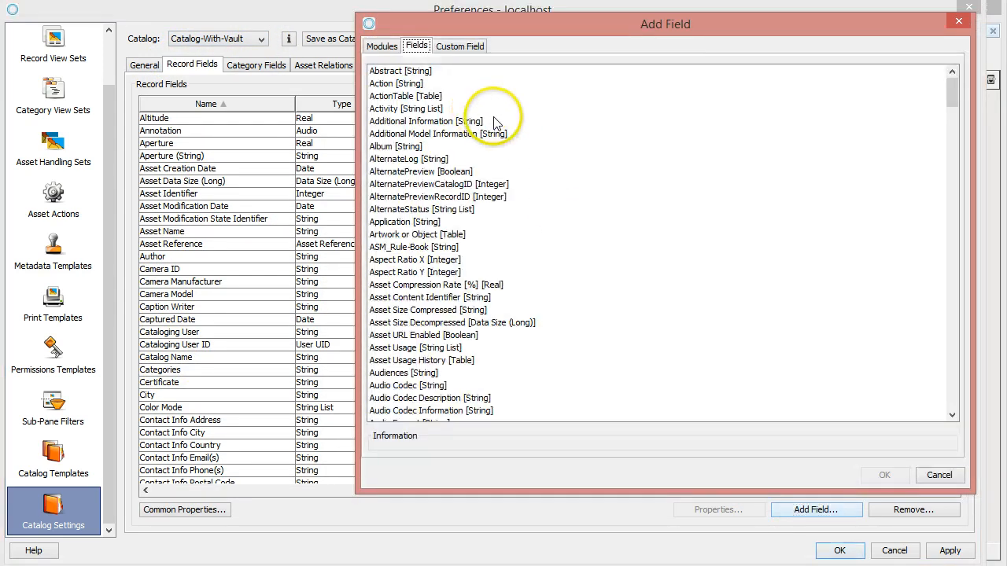
Step: Add the record fields of the catalog template "Fields for Asset Version Control" to Catalog-With-Vault and save the preferences
left_click(390, 46)
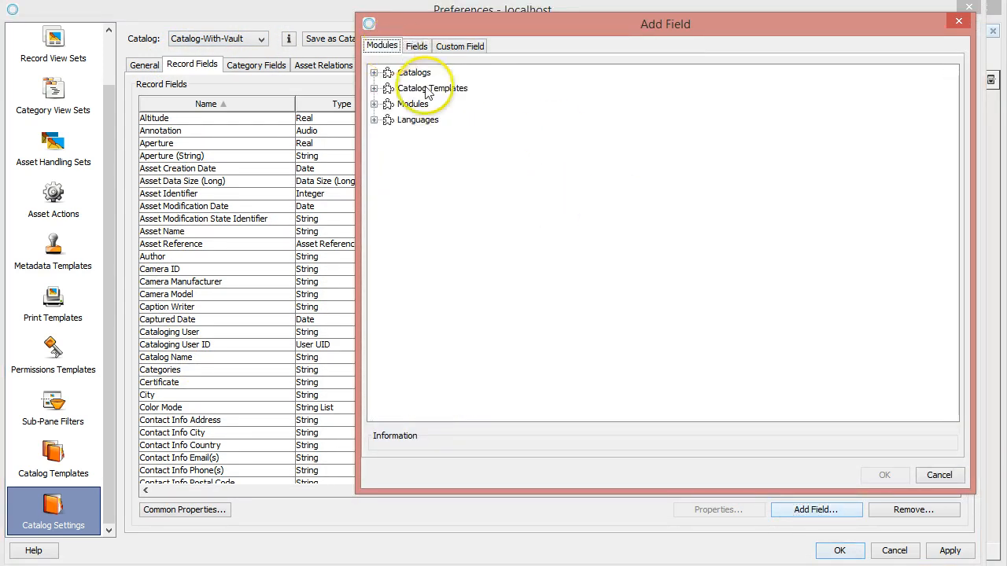
left_click(375, 89)
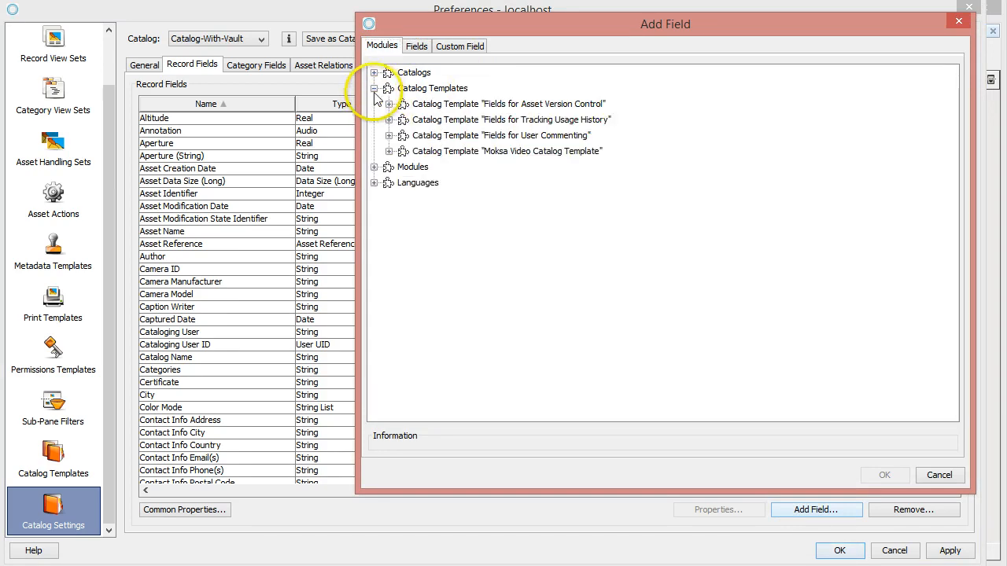
left_click(541, 105)
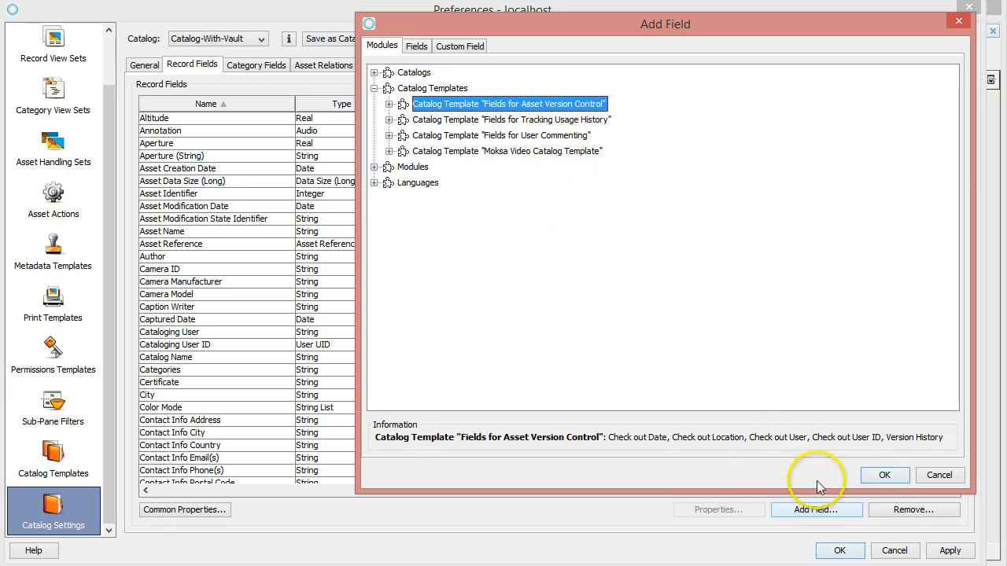
left_click(882, 475)
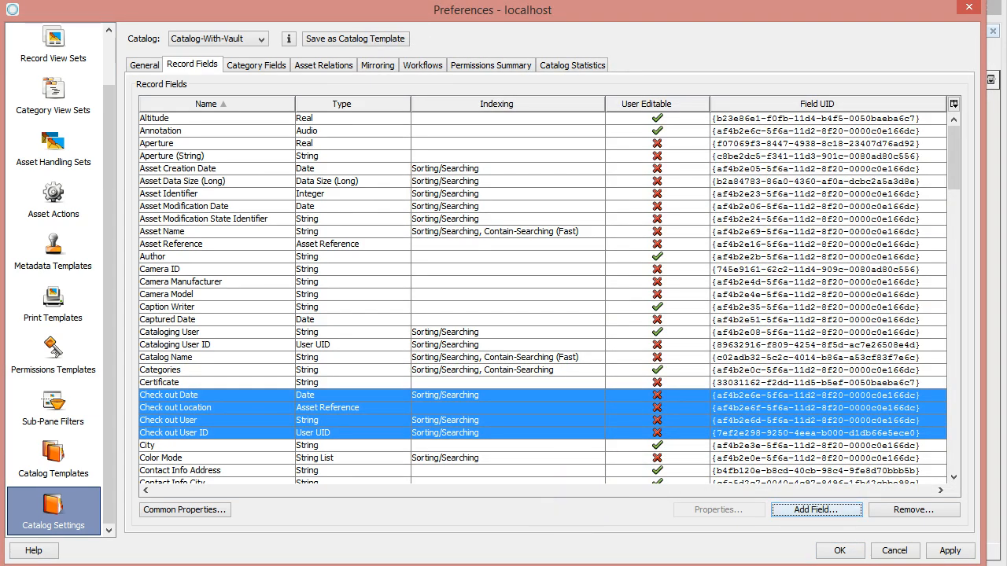
left_click(839, 551)
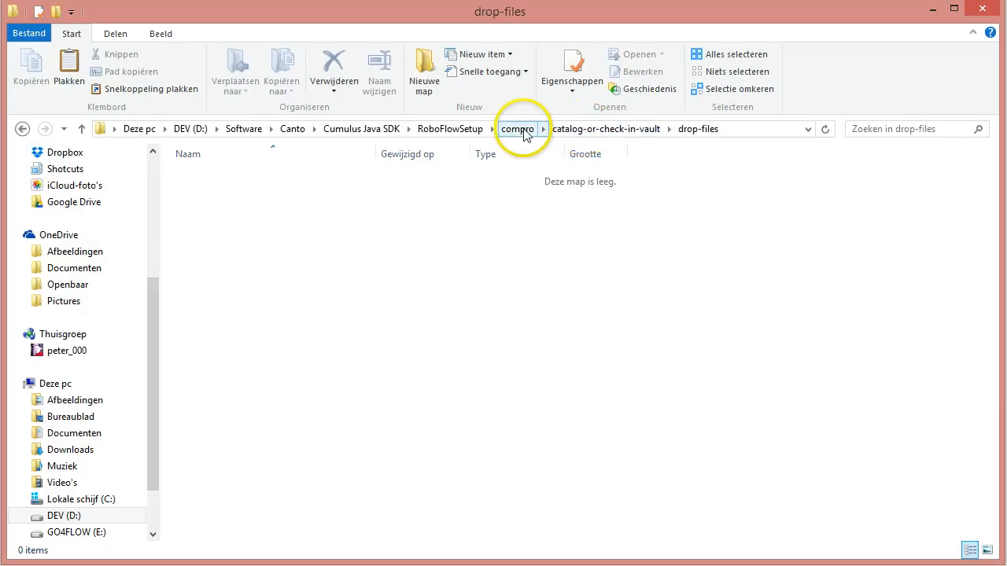
Step: In File Explorer, copy IMG09228.jpg from the test-files correction folder into the empty drop-files folder again
left_click(564, 132)
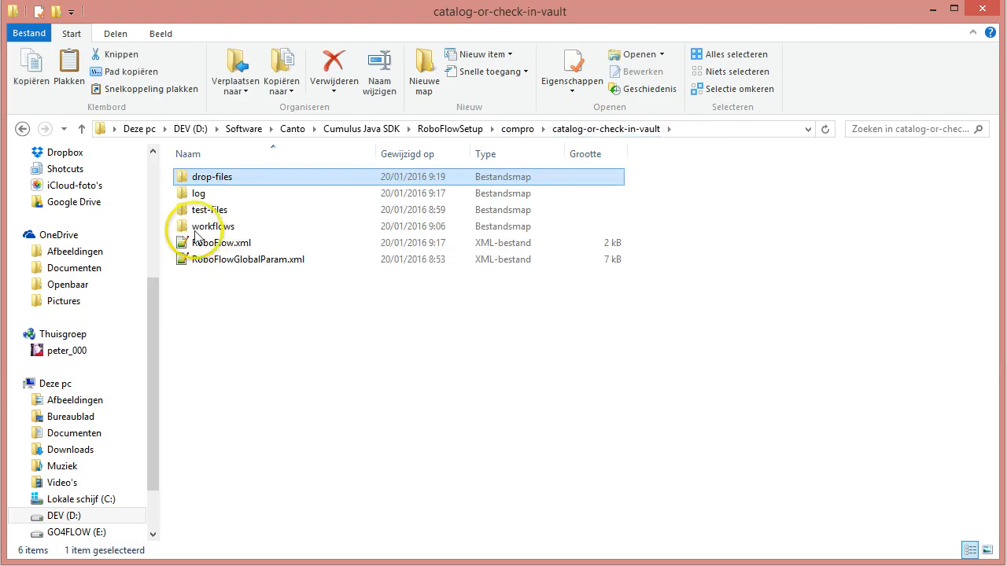
double_click(198, 218)
double_click(189, 184)
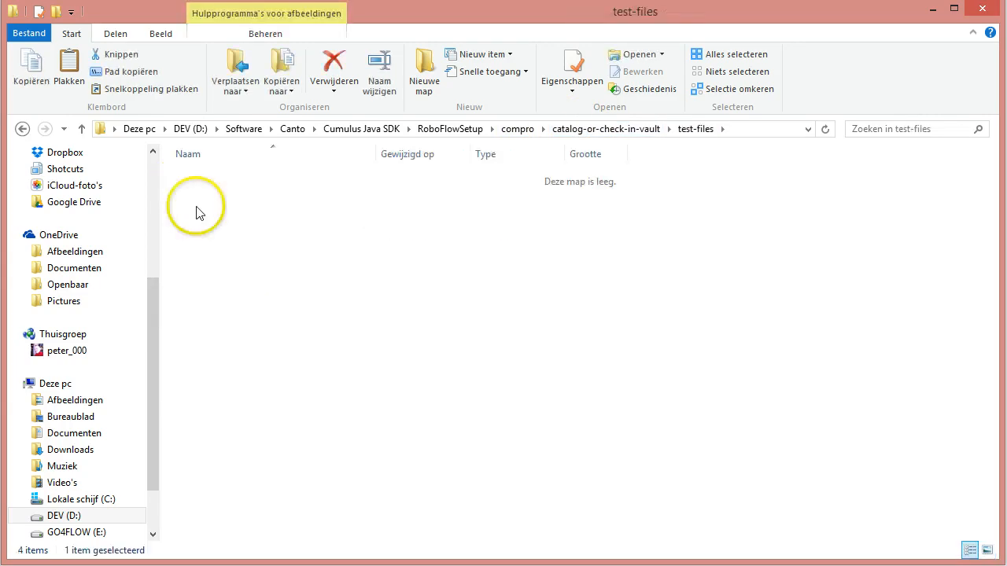
left_click(185, 179)
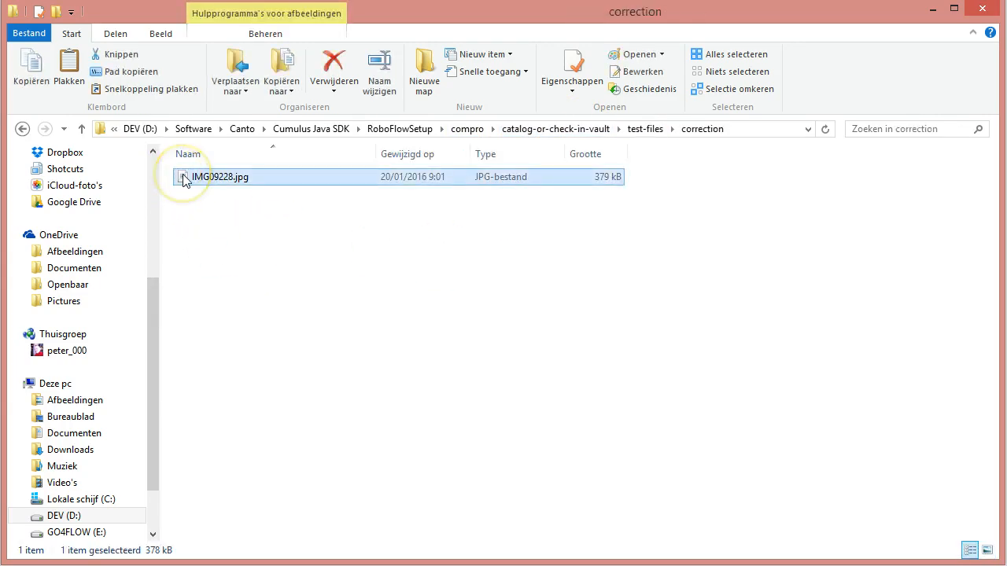
left_click(637, 130)
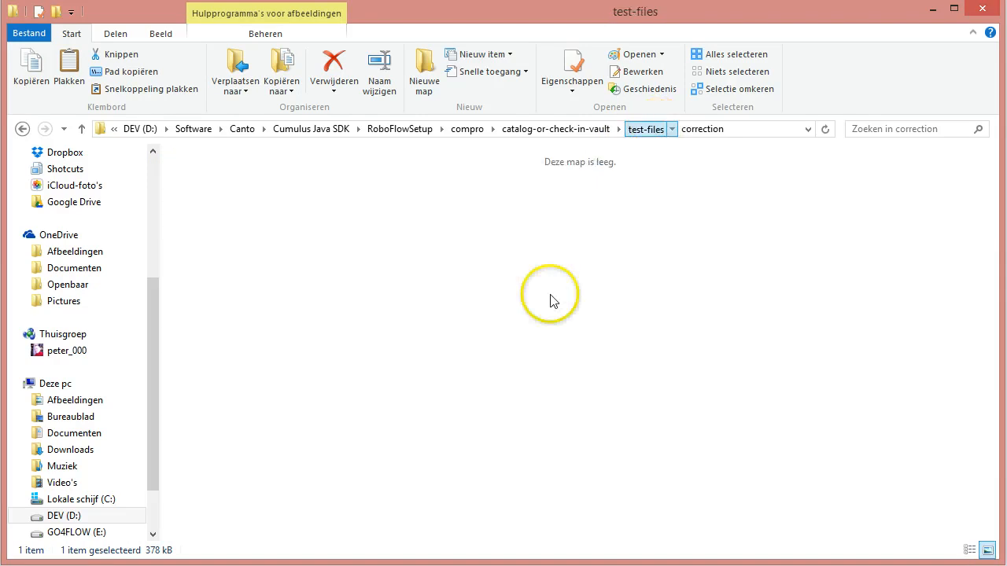
left_click(644, 129)
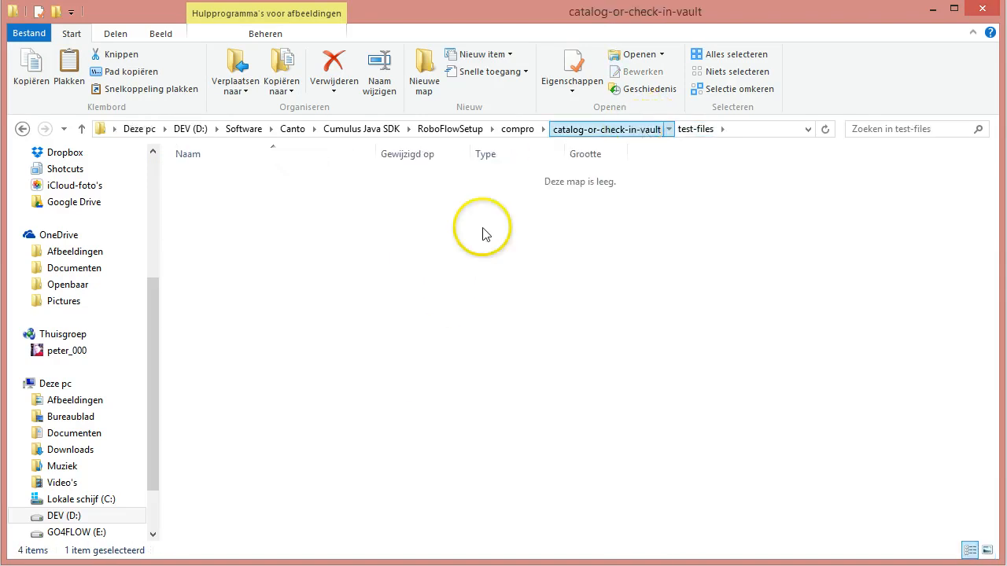
double_click(234, 172)
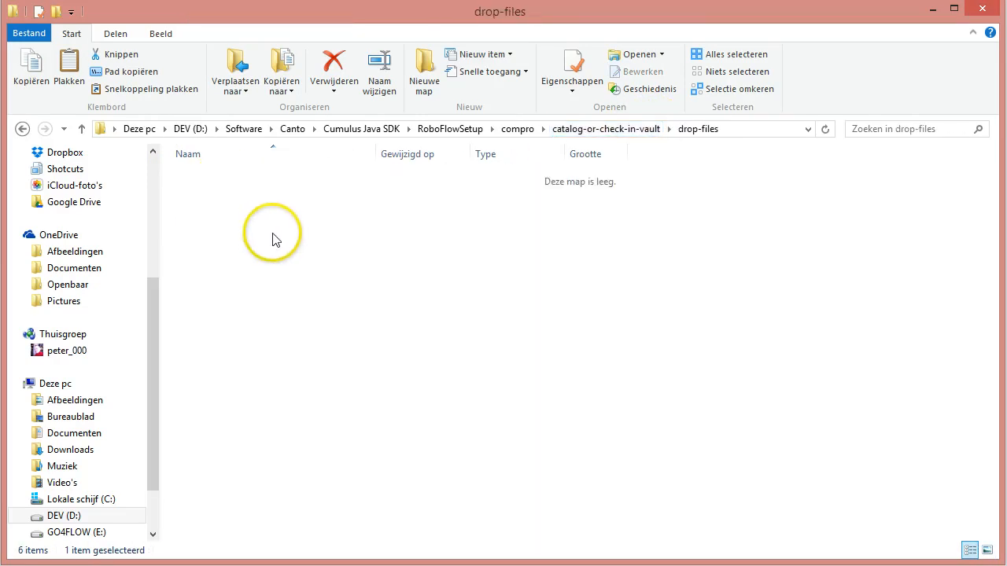
key("ctrl+v")
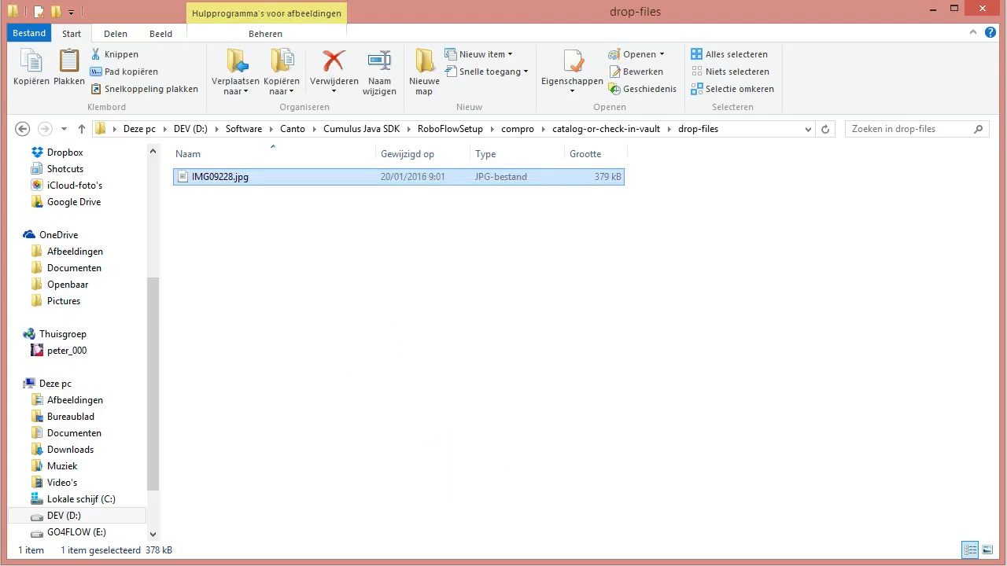
Step: Return to the Cumulus Server Console, close the open log and start the hotfolder-catalog-or-check-into-vault workflow
left_click(83, 565)
left_click(172, 544)
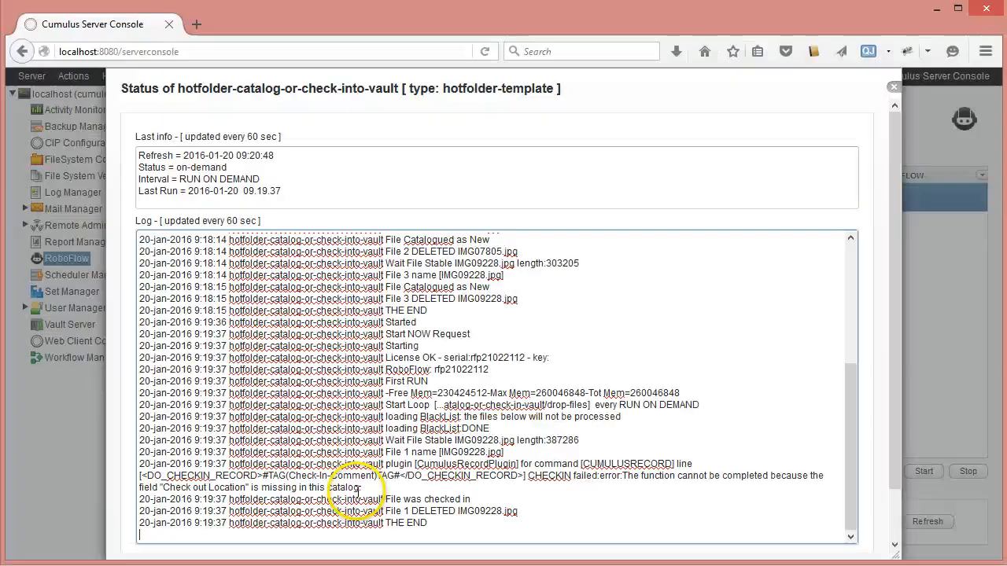
left_click(893, 86)
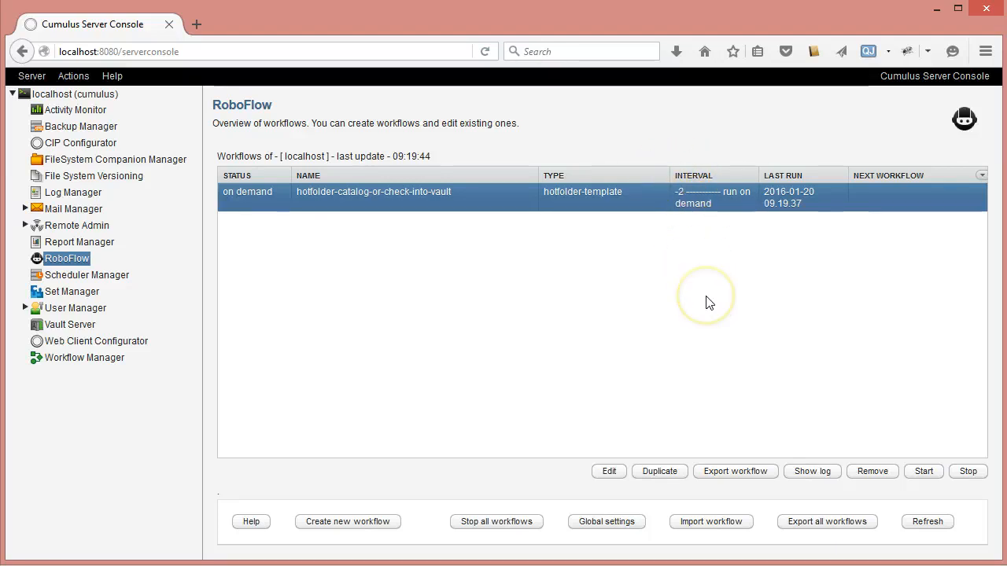
left_click(923, 471)
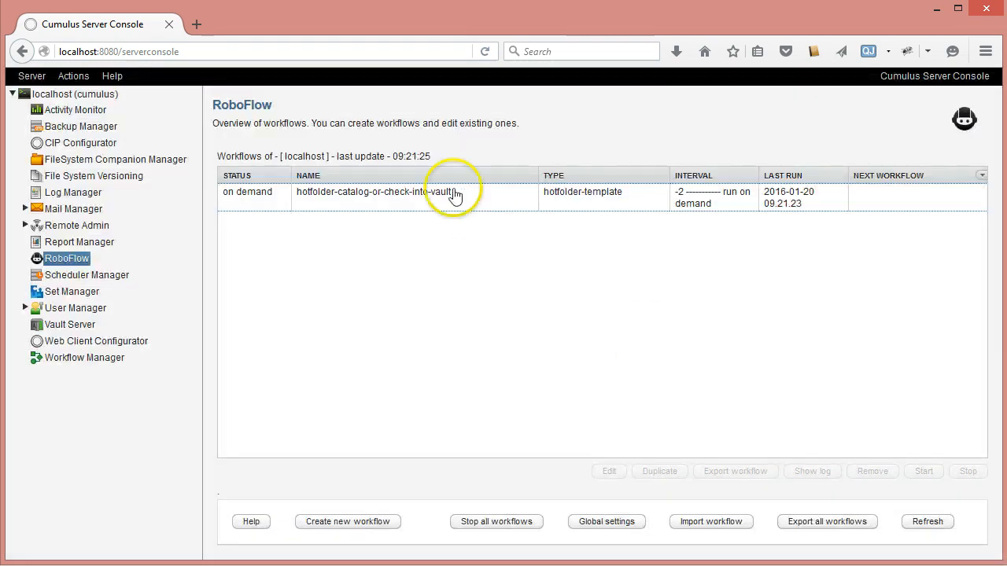
Step: Open the workflow's log and examine the newest entries on the processing and check-in of IMG09228.jpg
left_click(461, 198)
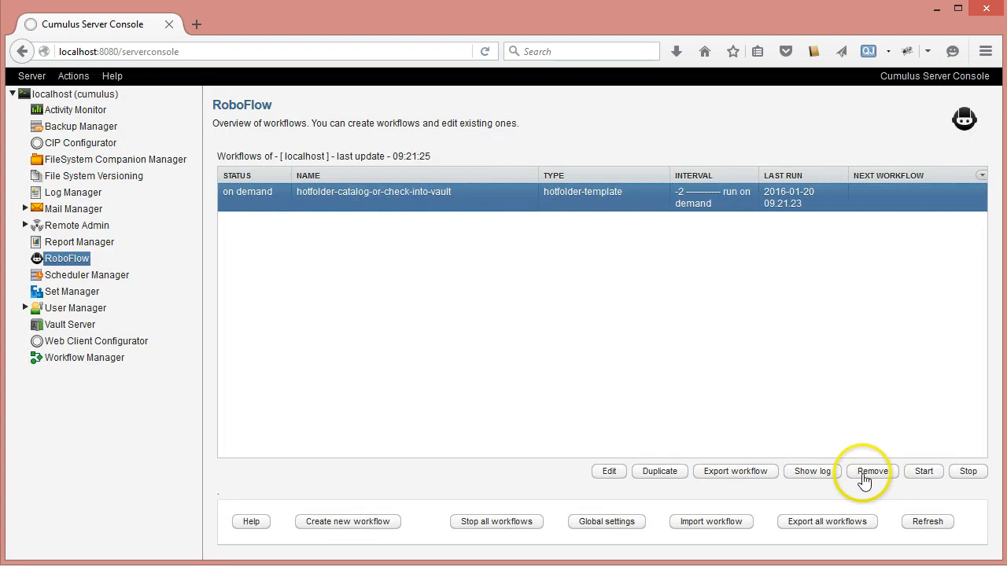
left_click(824, 476)
left_click_drag(847, 319, 871, 517)
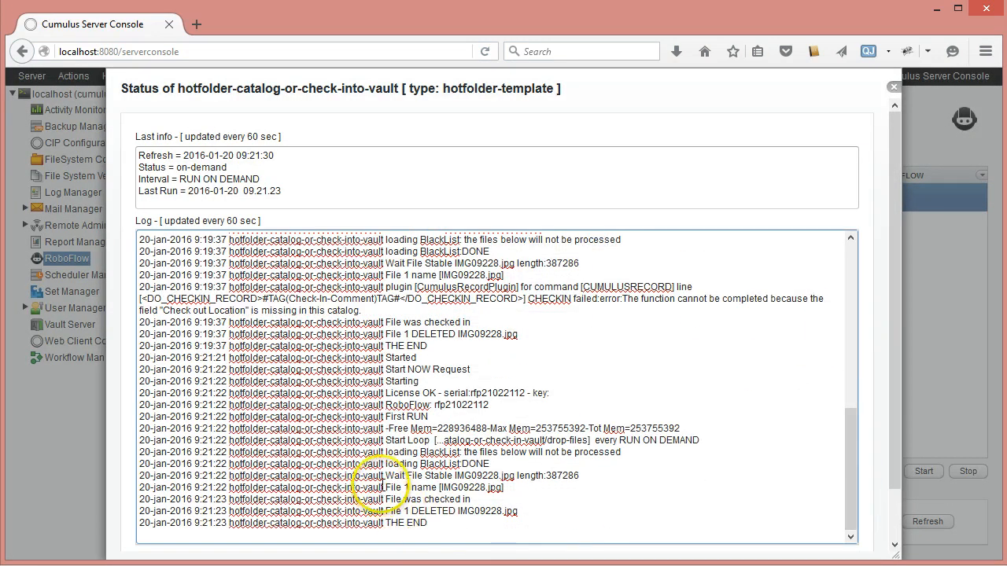
left_click(381, 487)
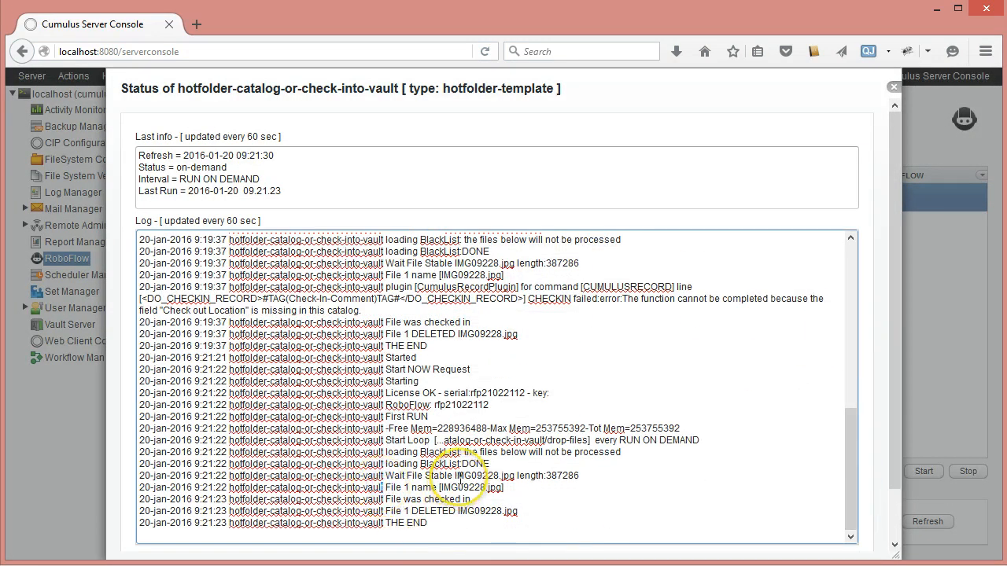
left_click_drag(383, 487, 512, 486)
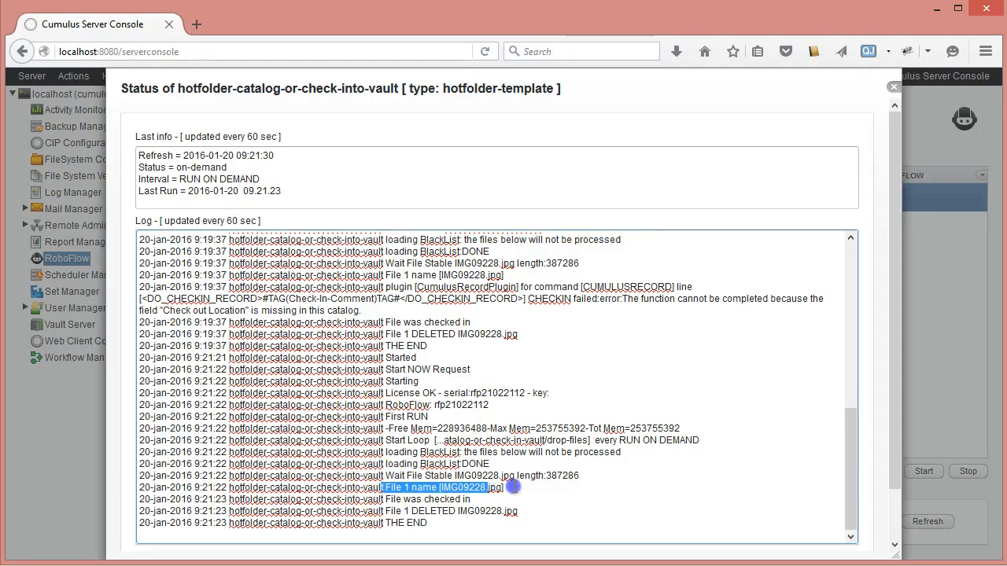
left_click(385, 499)
left_click_drag(480, 500, 487, 500)
left_click(498, 500)
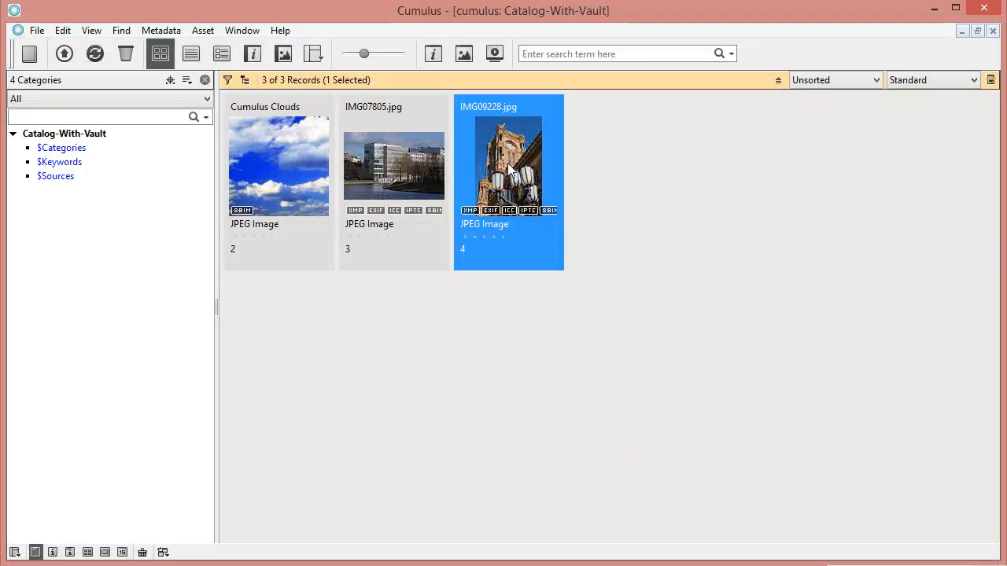
Step: In the Cumulus client, show the version history of IMG09228.jpg and compare both versions and the check-in comment
right_click(507, 163)
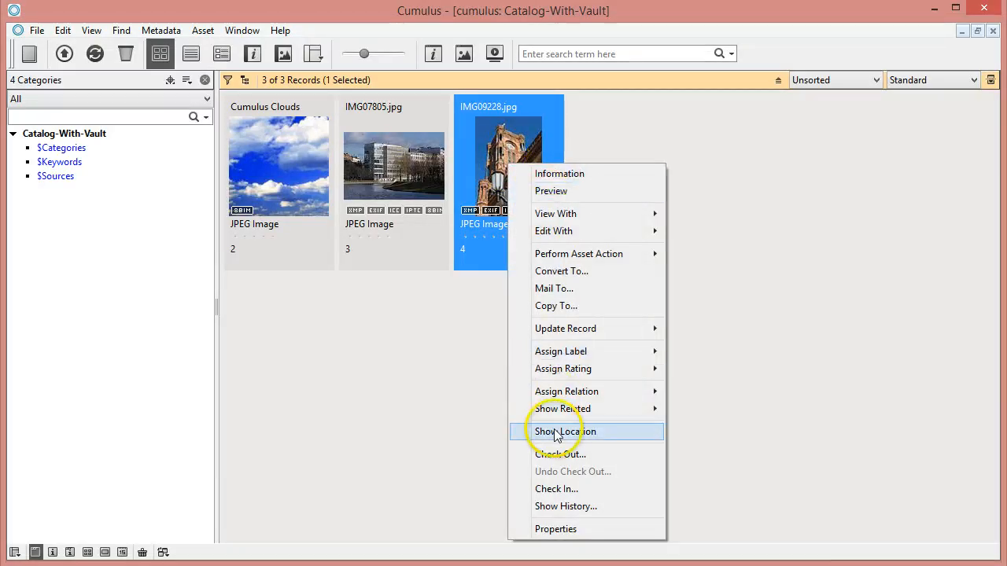
left_click(570, 506)
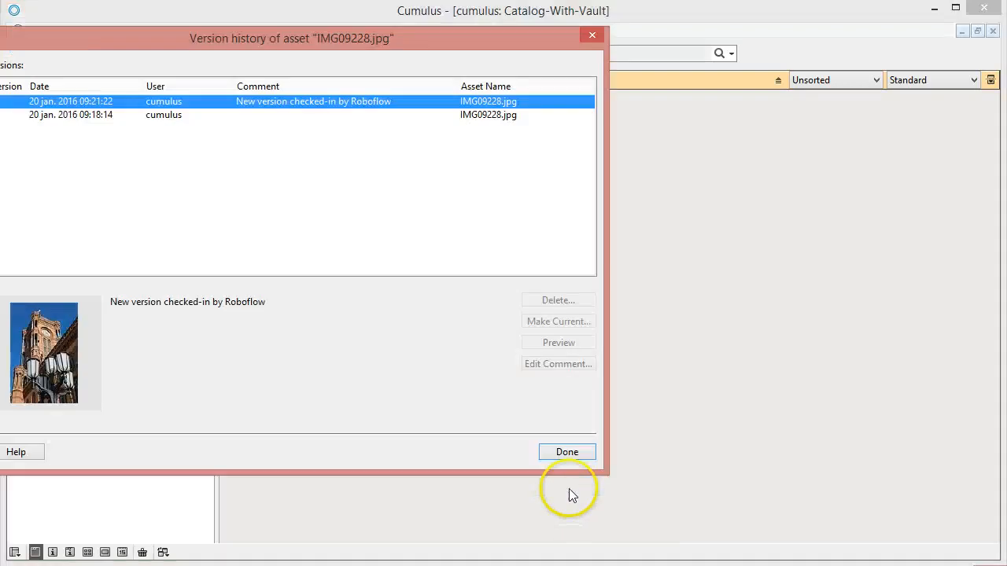
left_click_drag(137, 46, 284, 77)
left_click(217, 149)
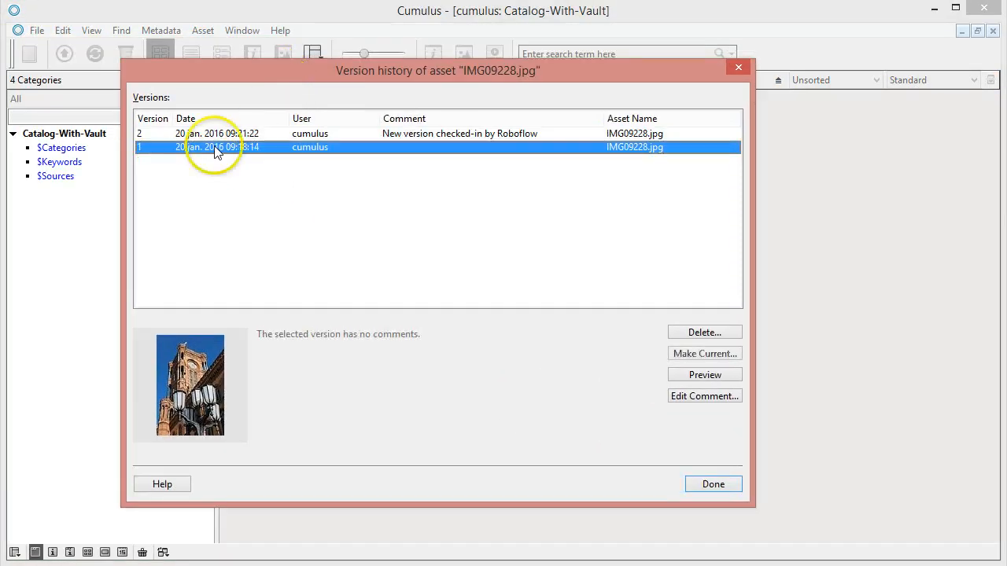
left_click(217, 134)
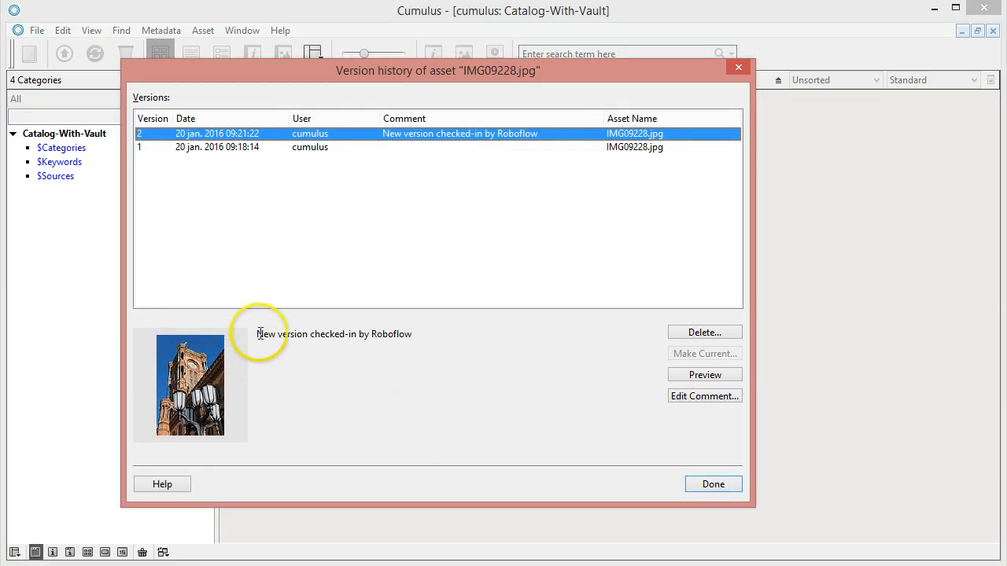
left_click_drag(262, 331, 447, 336)
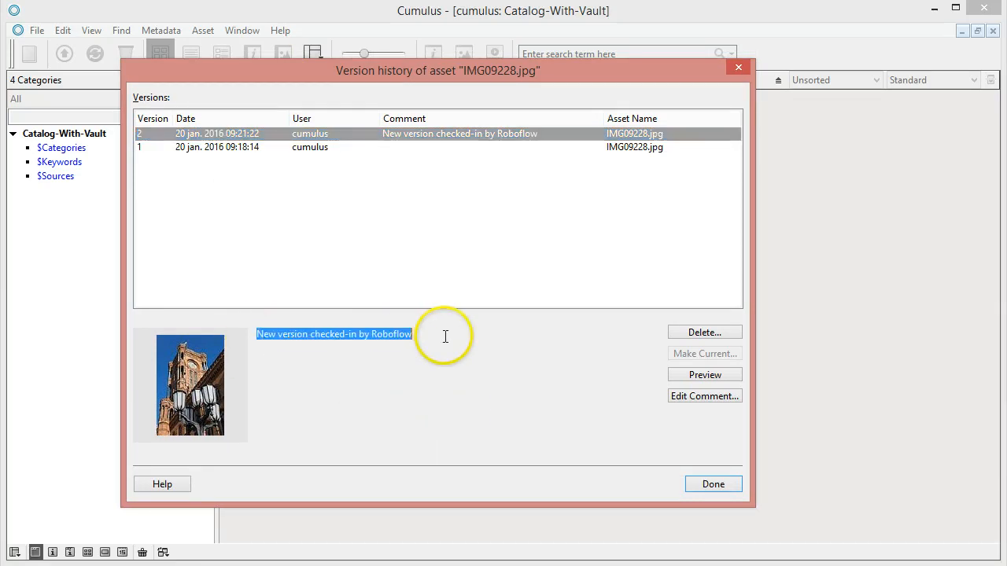
Step: Close the version history of IMG09228.jpg and look over the check-out, check-in and history commands available for that asset
left_click(458, 393)
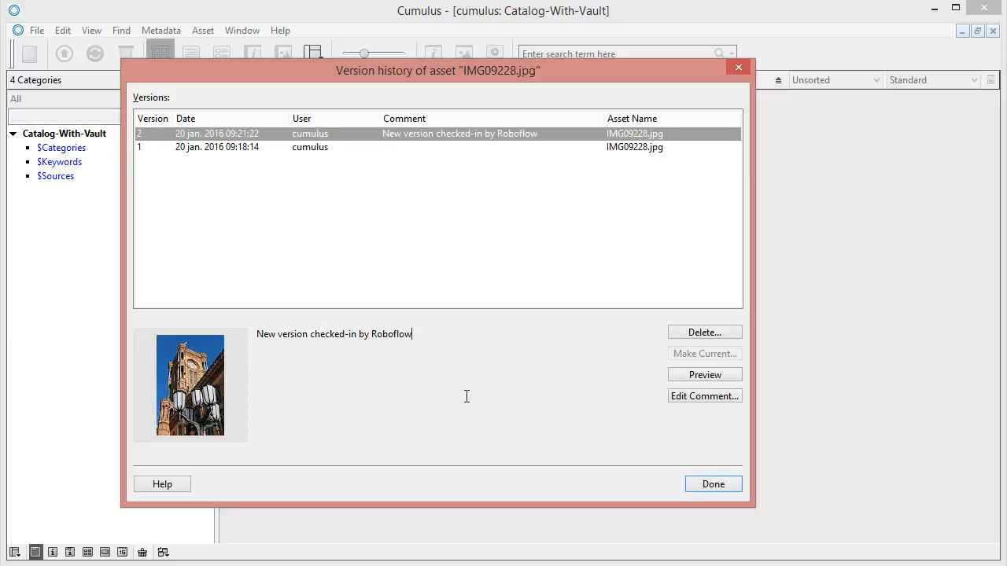
left_click(713, 484)
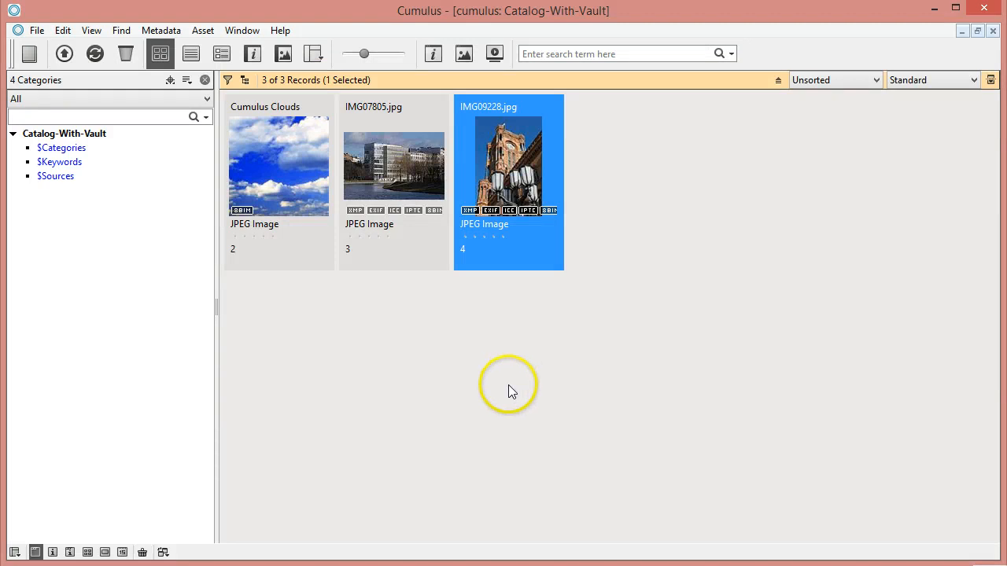
right_click(513, 165)
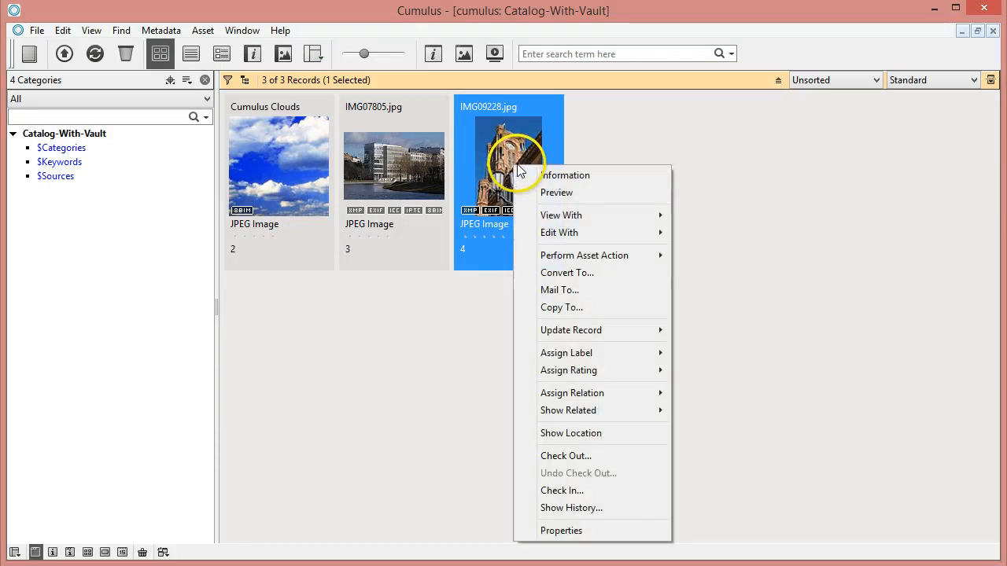
key("Escape")
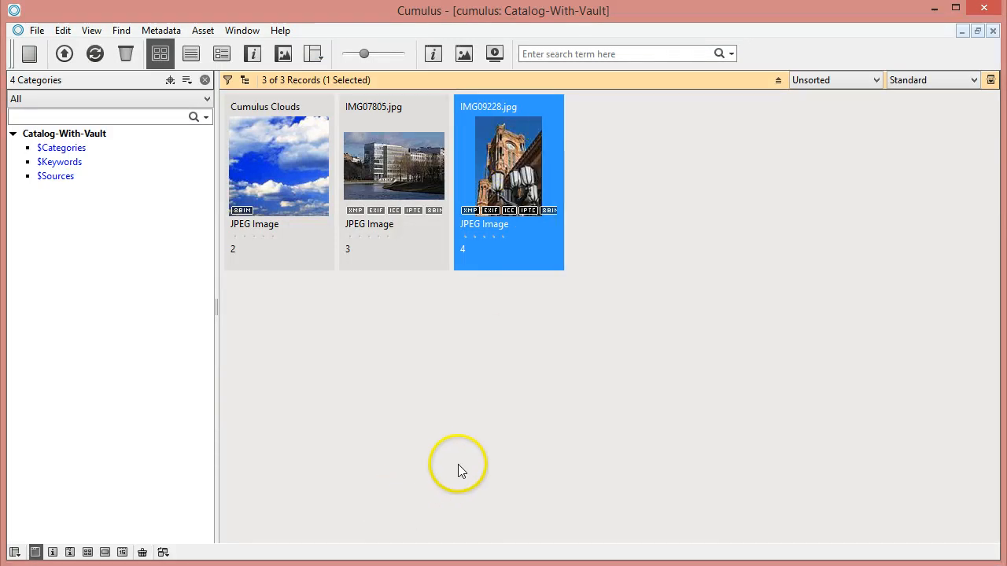
Step: Return to the Cumulus Server Console, close the log and review the action script for files of the hotfolder-catalog-or-check-into-vault workflow
mouse_move(95, 565)
left_click(181, 547)
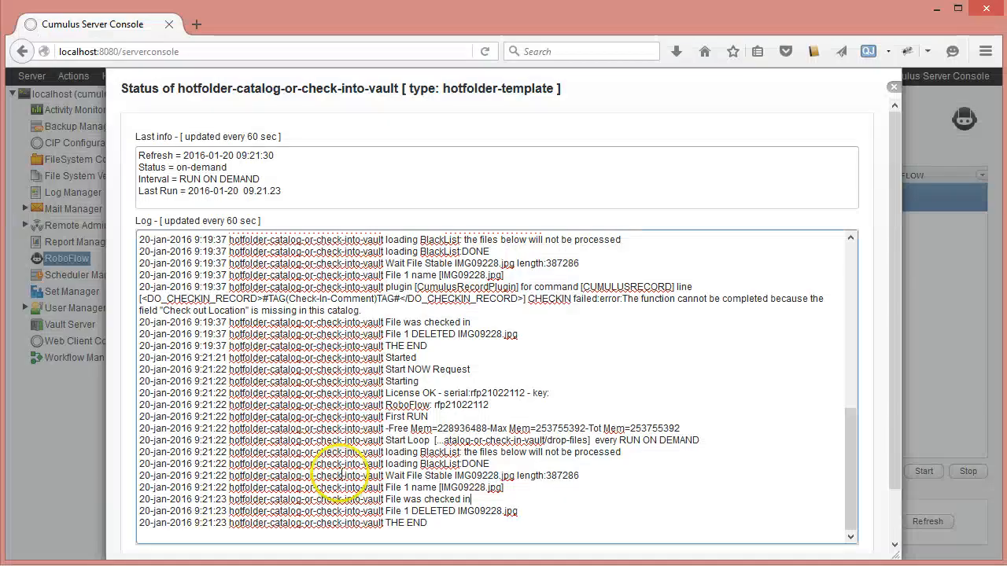
left_click(893, 88)
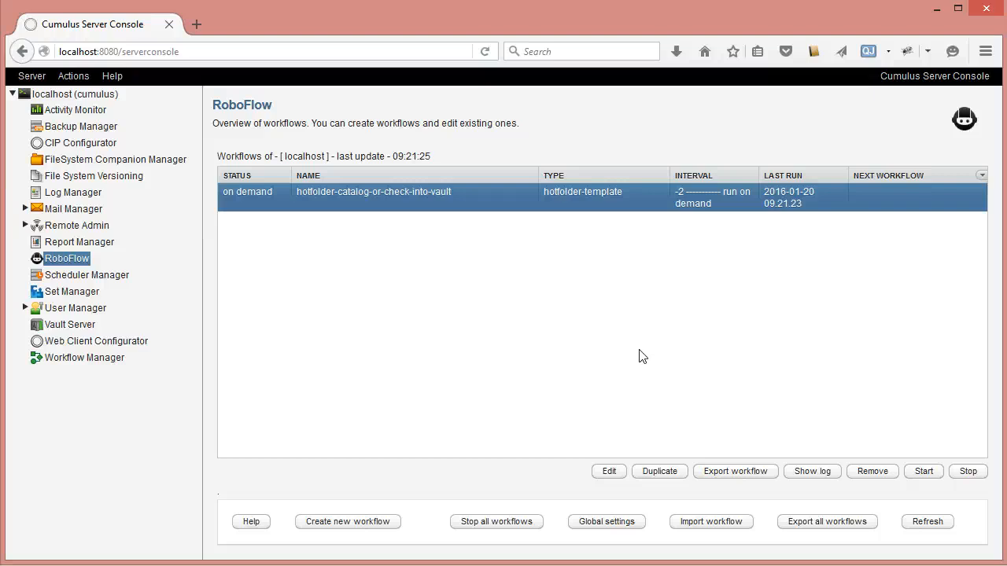
left_click(609, 472)
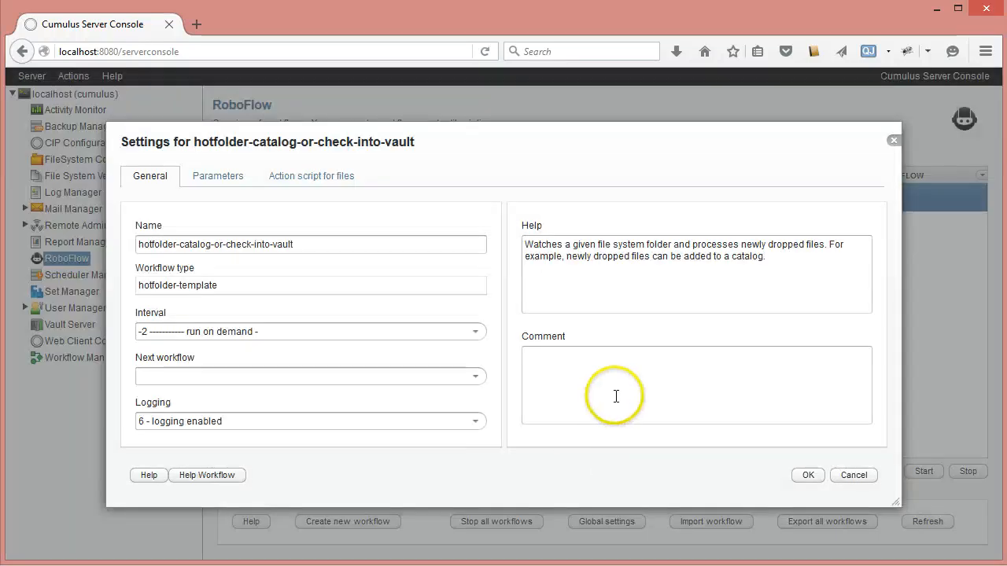
left_click(353, 179)
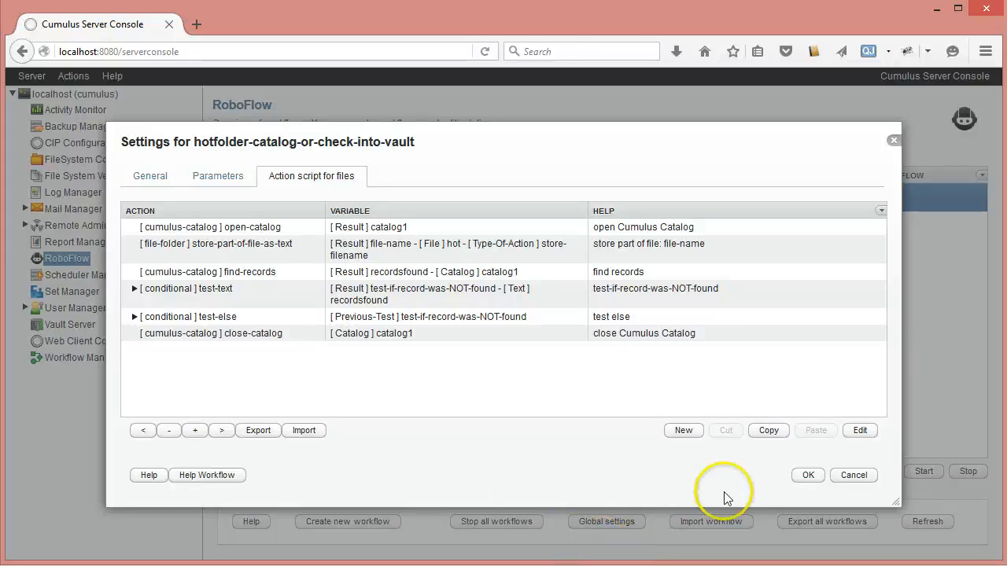
left_click(804, 476)
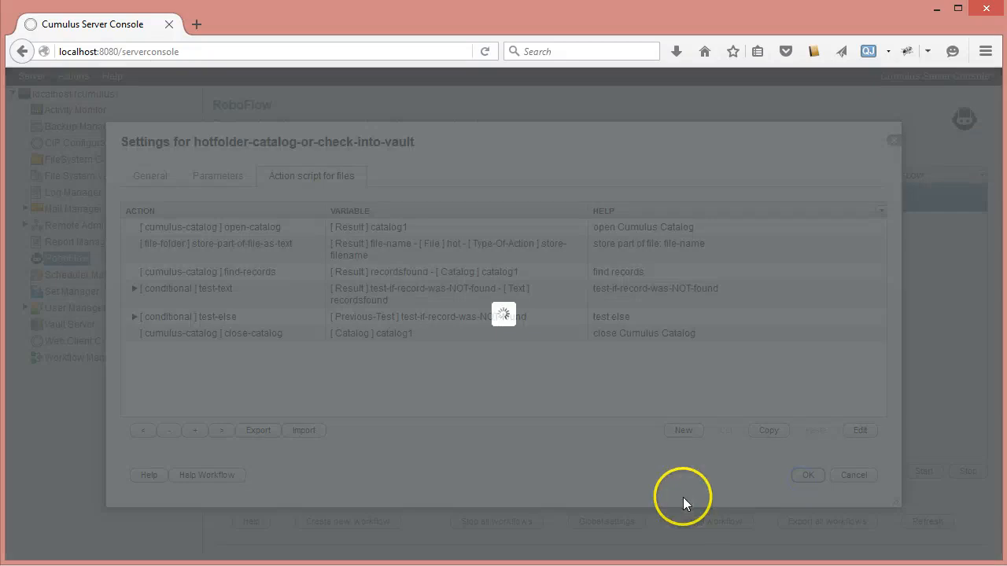